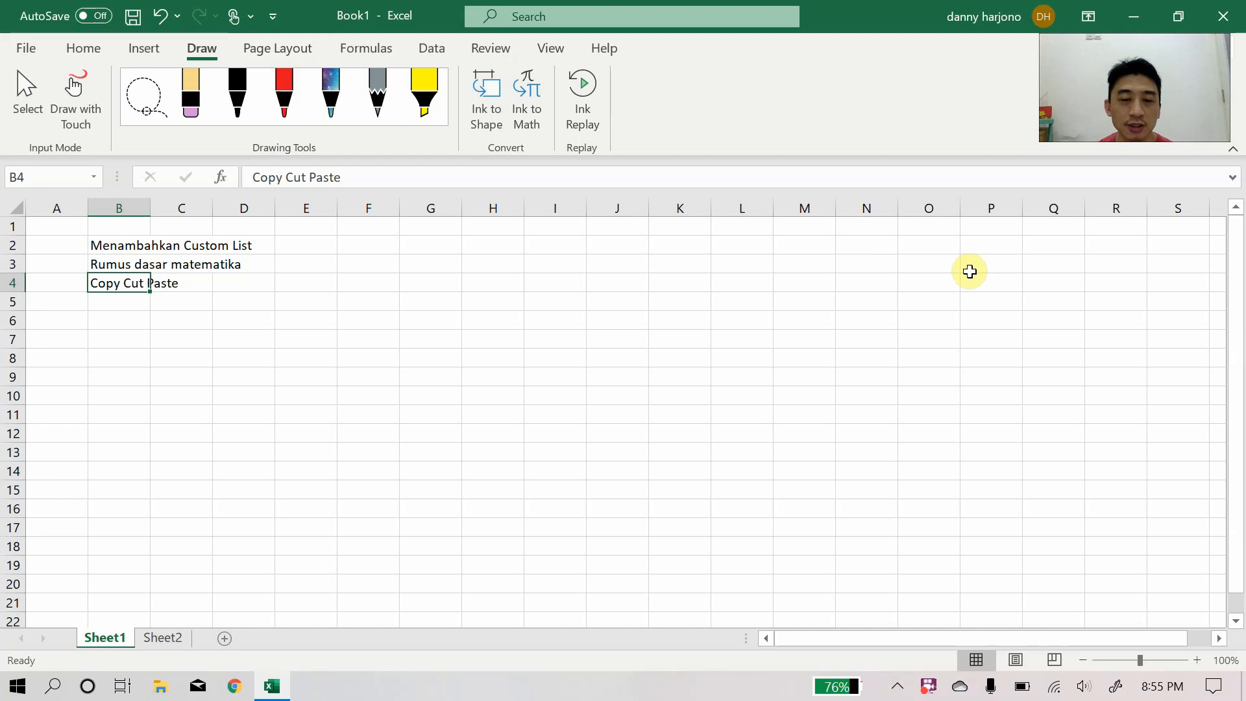
Enter Jan in cell H2 and fill the month series down to H13
click(488, 250)
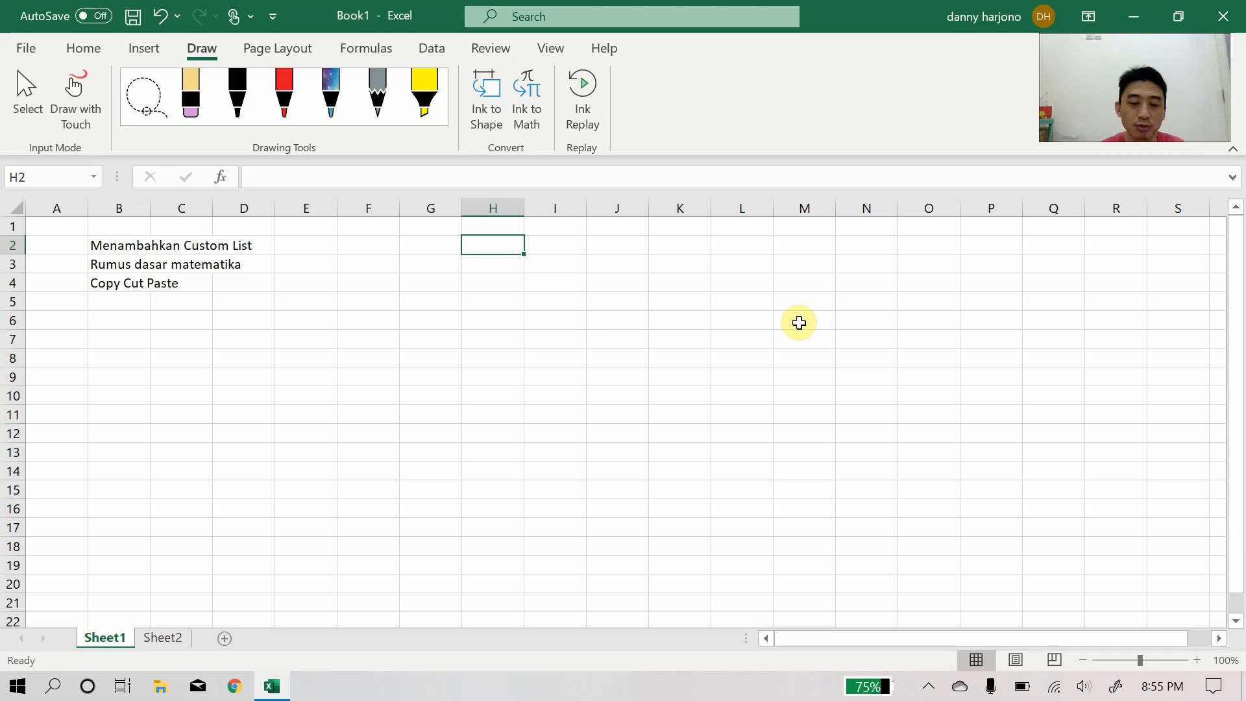
text(Jan)
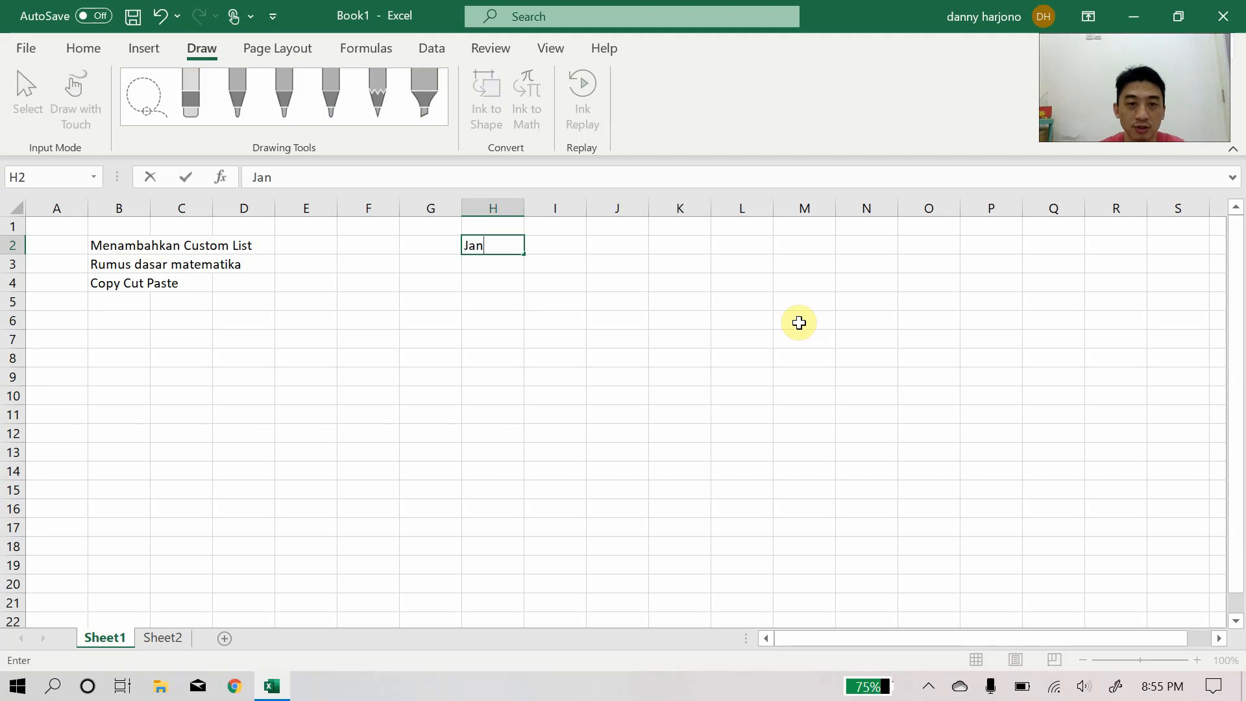
key(Return)
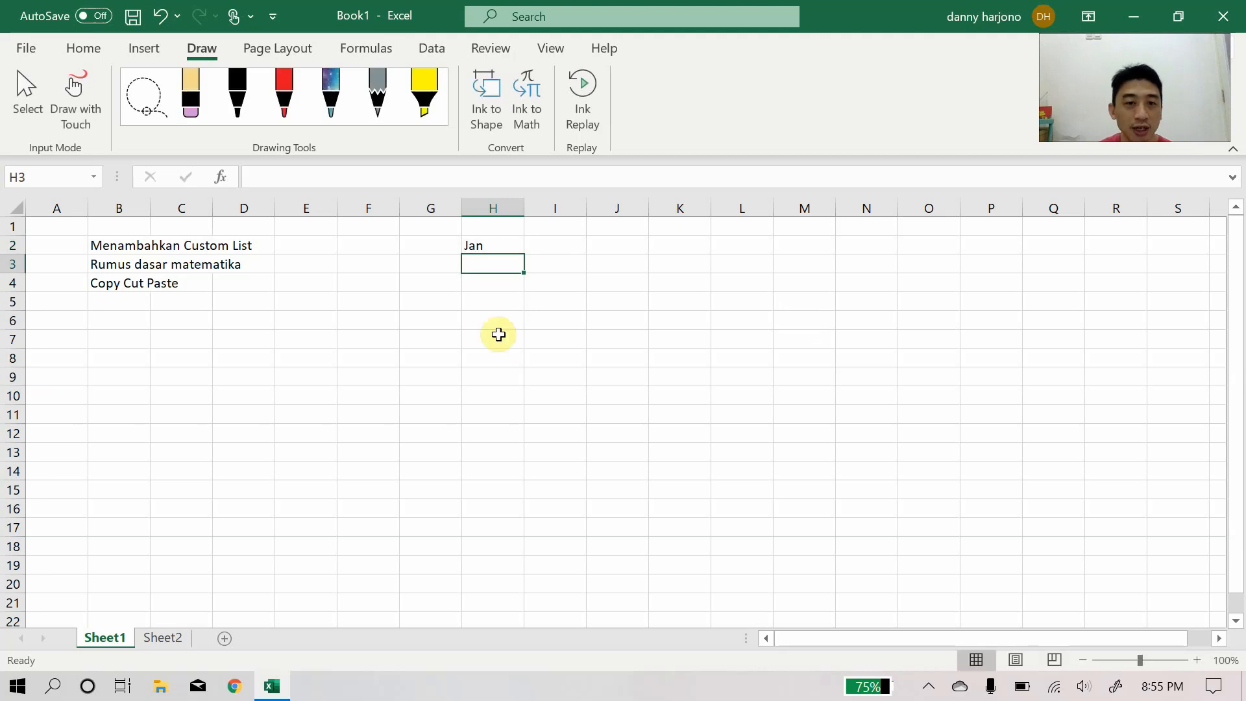
click(498, 247)
drag(524, 253, 525, 459)
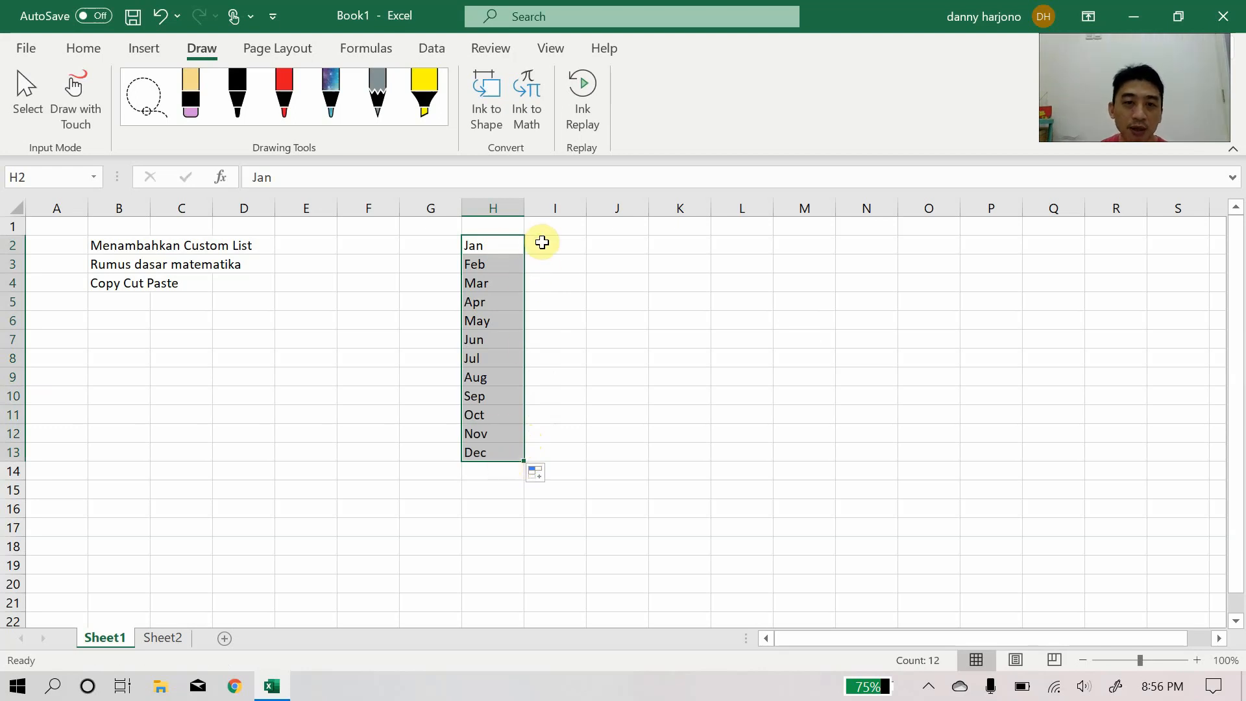
Enter Senin in cell I2 and fill it down to I10
click(542, 242)
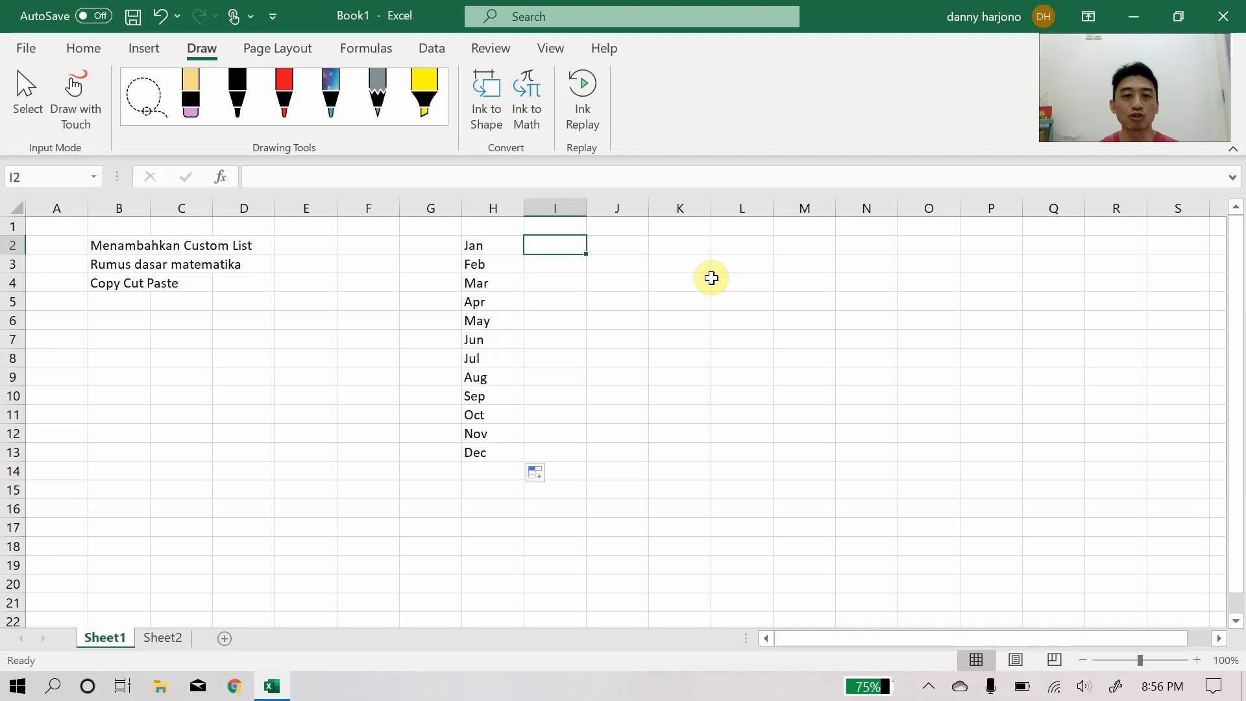
text(Senin)
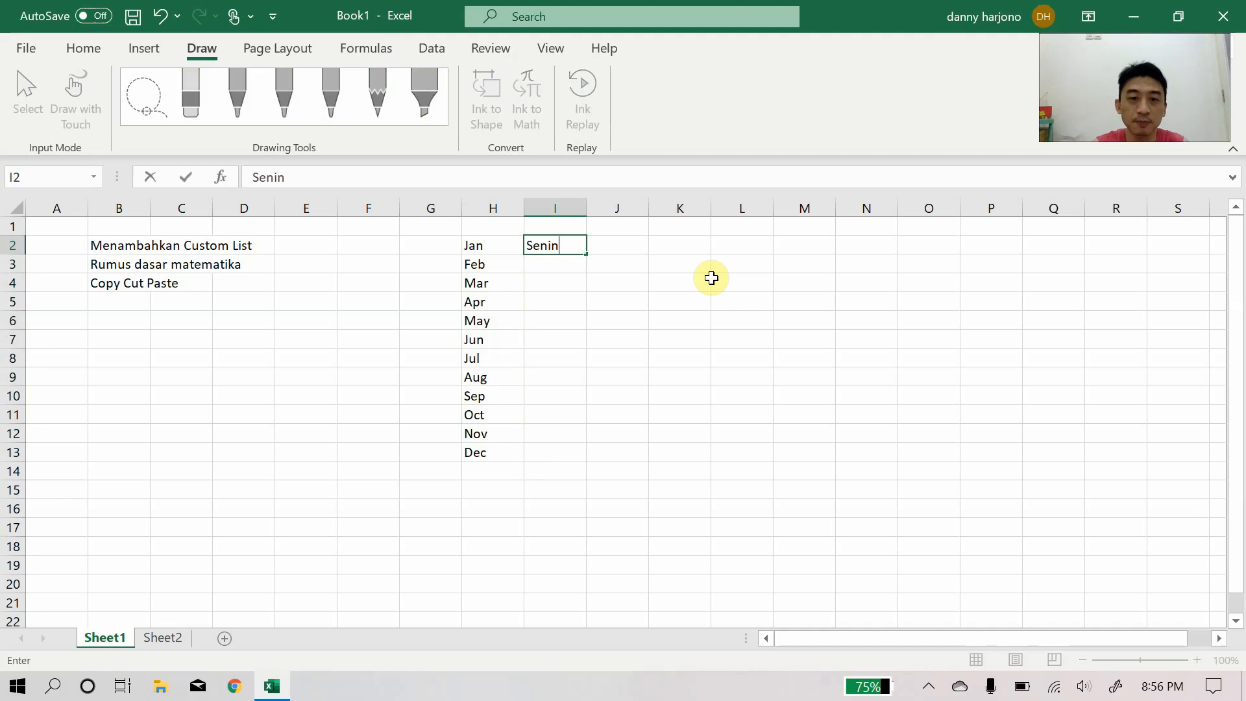
key(Return)
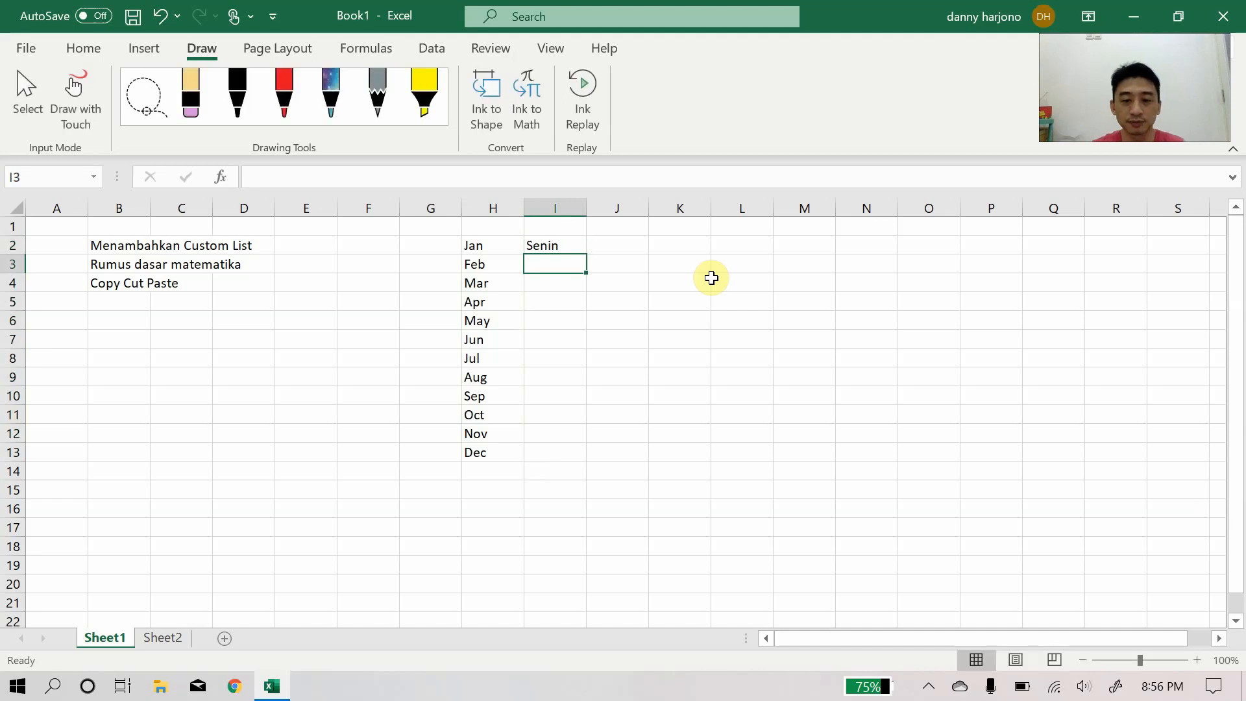
key(Up)
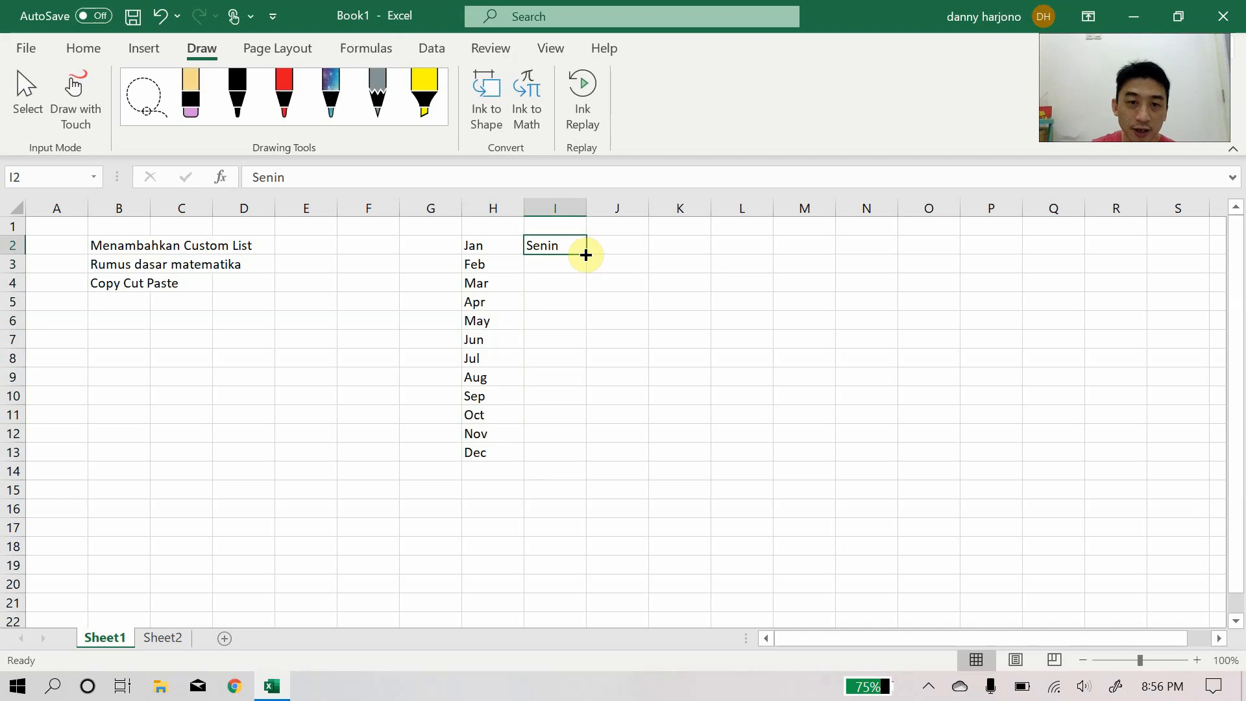
drag(586, 255, 590, 409)
click(655, 362)
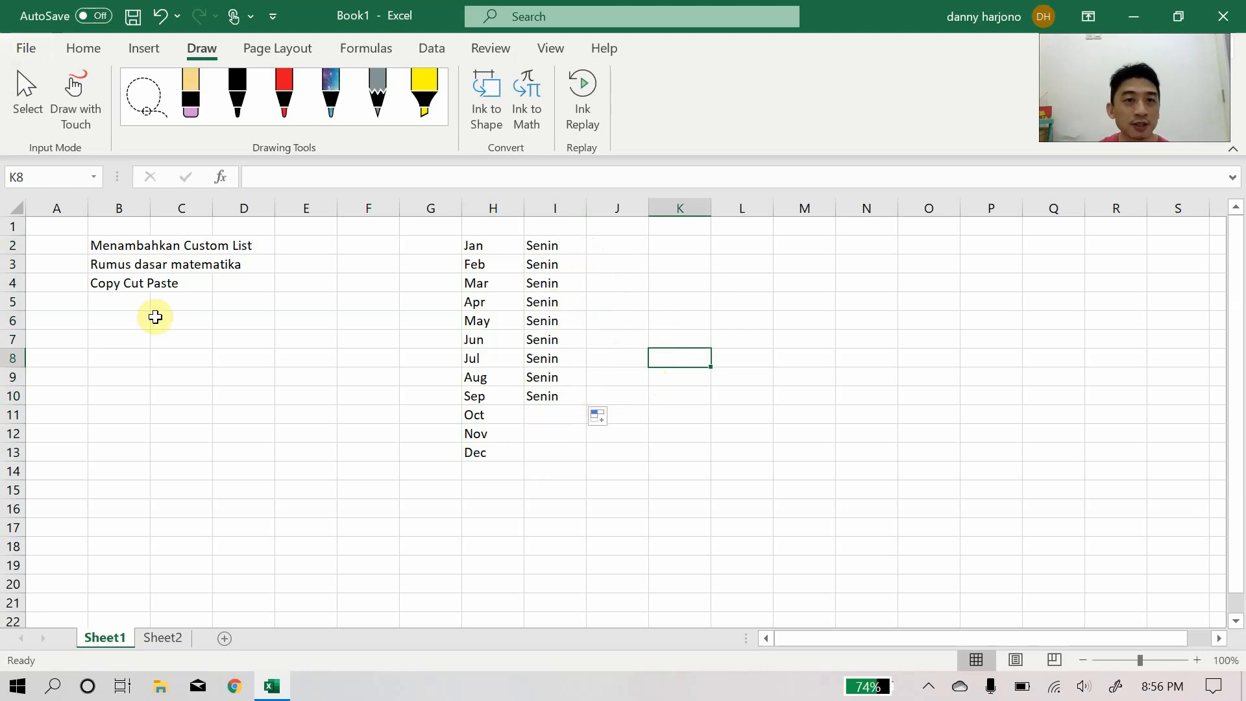
Open the custom lists editor from the advanced Excel options
click(27, 48)
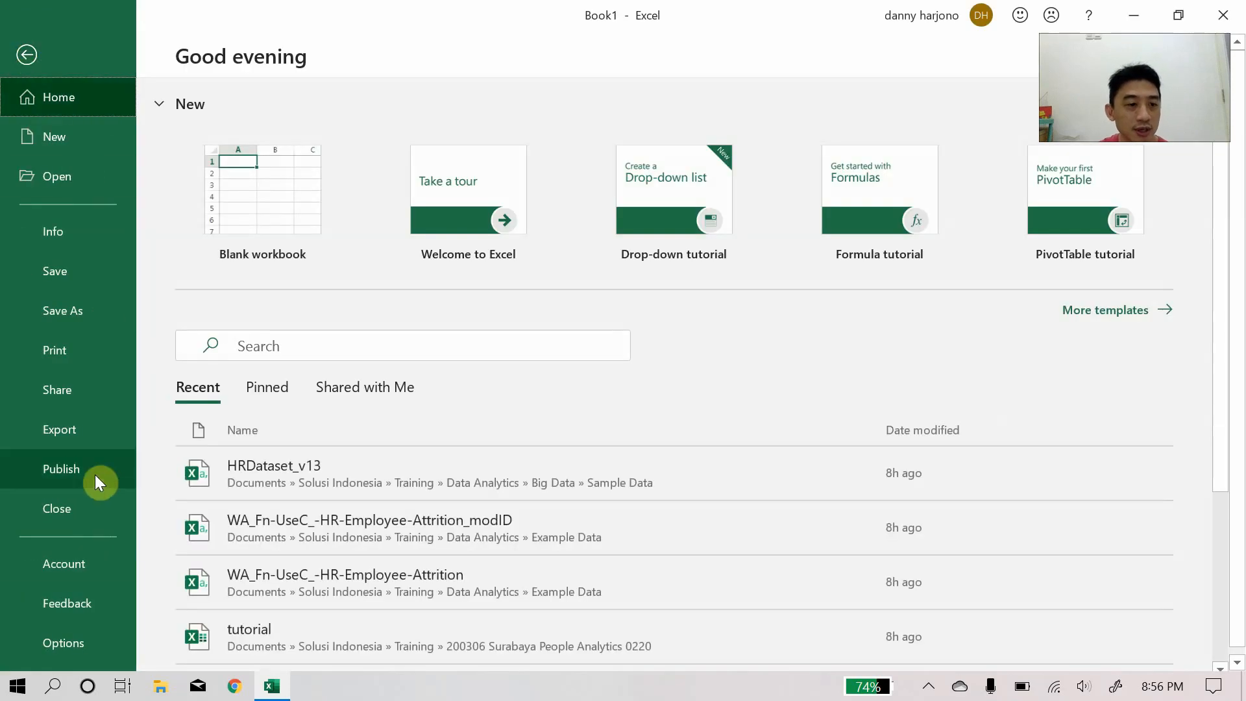
click(78, 643)
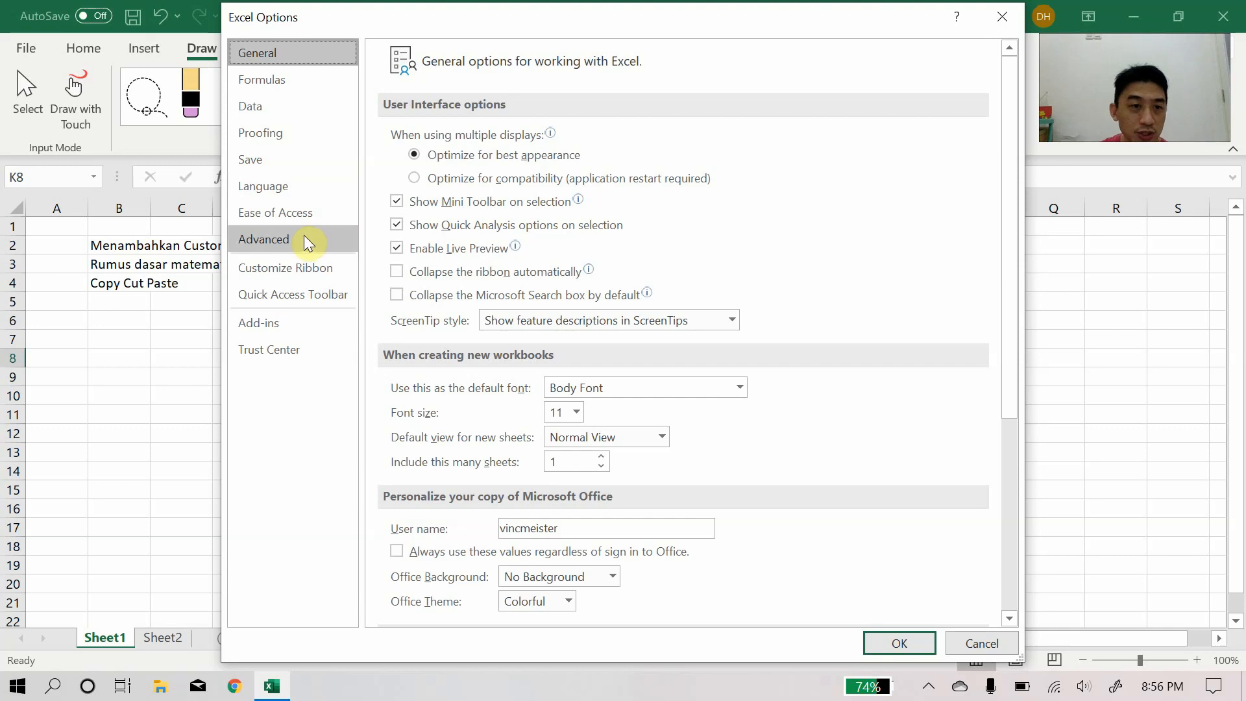
click(303, 239)
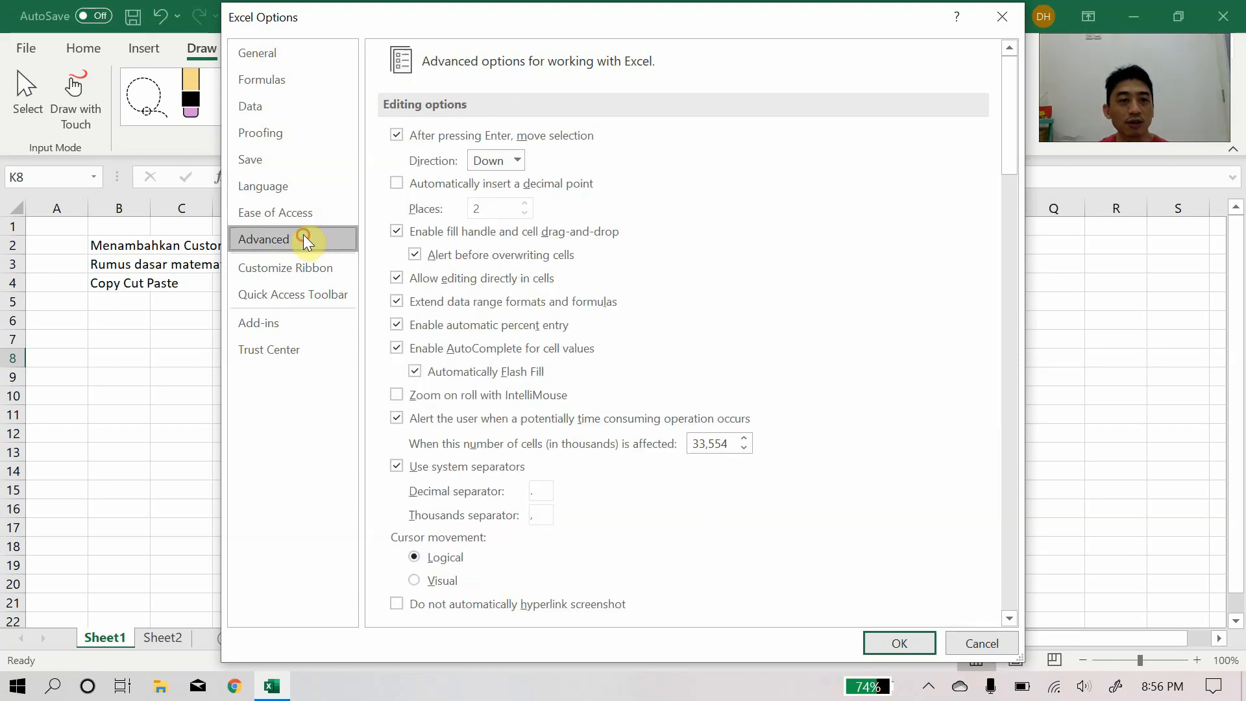
drag(1011, 93, 1004, 536)
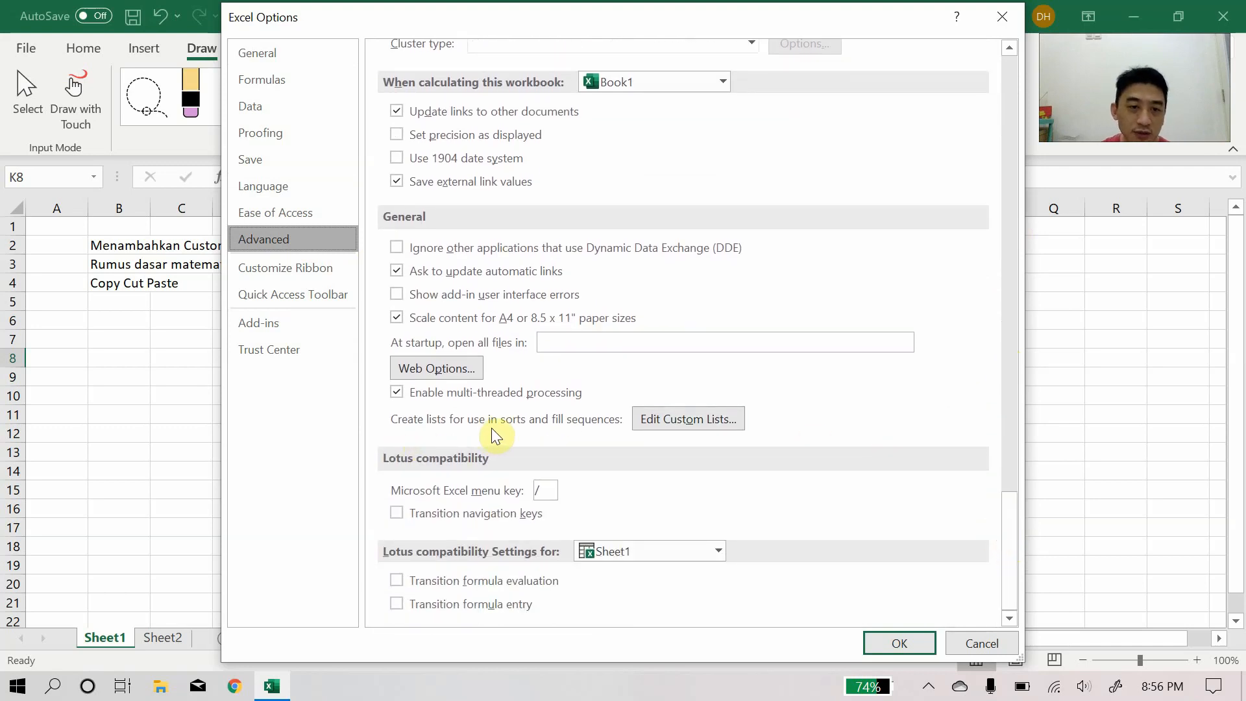
click(678, 424)
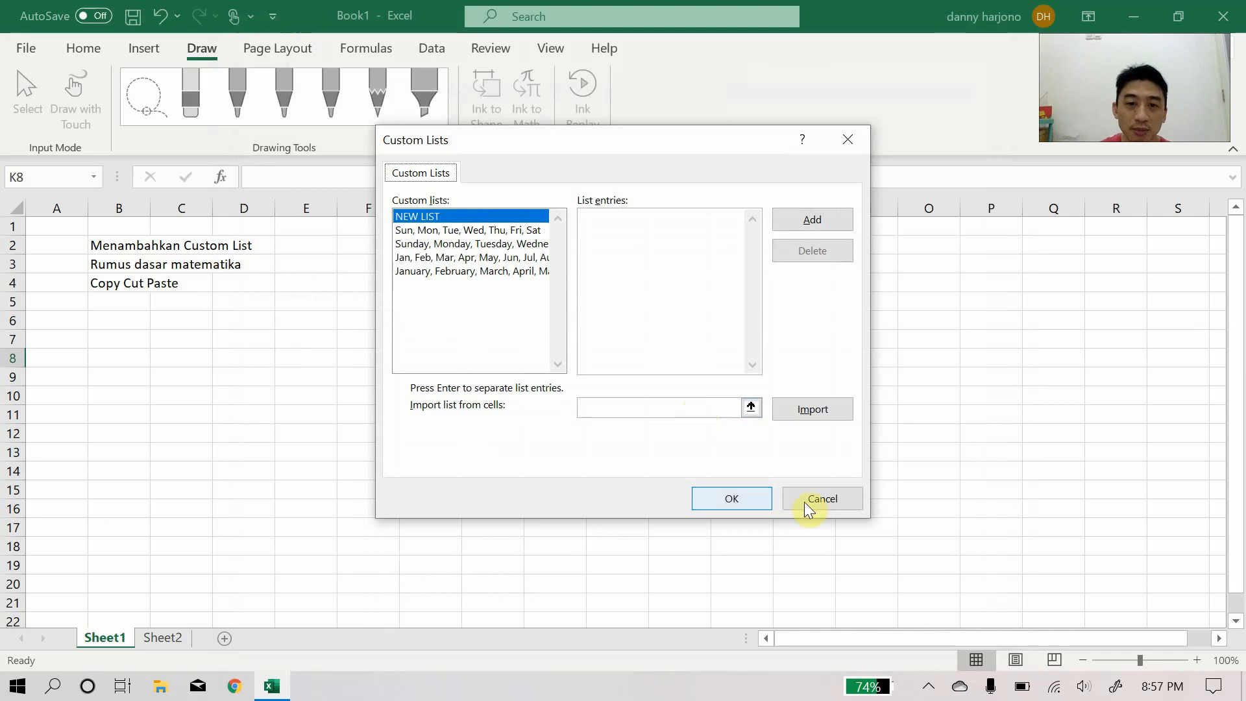
Enter Senin, Selasa, Rabu, Kamis, Jumat, Sabtu and Minggu on separate lines as the entries of a new custom list
click(710, 312)
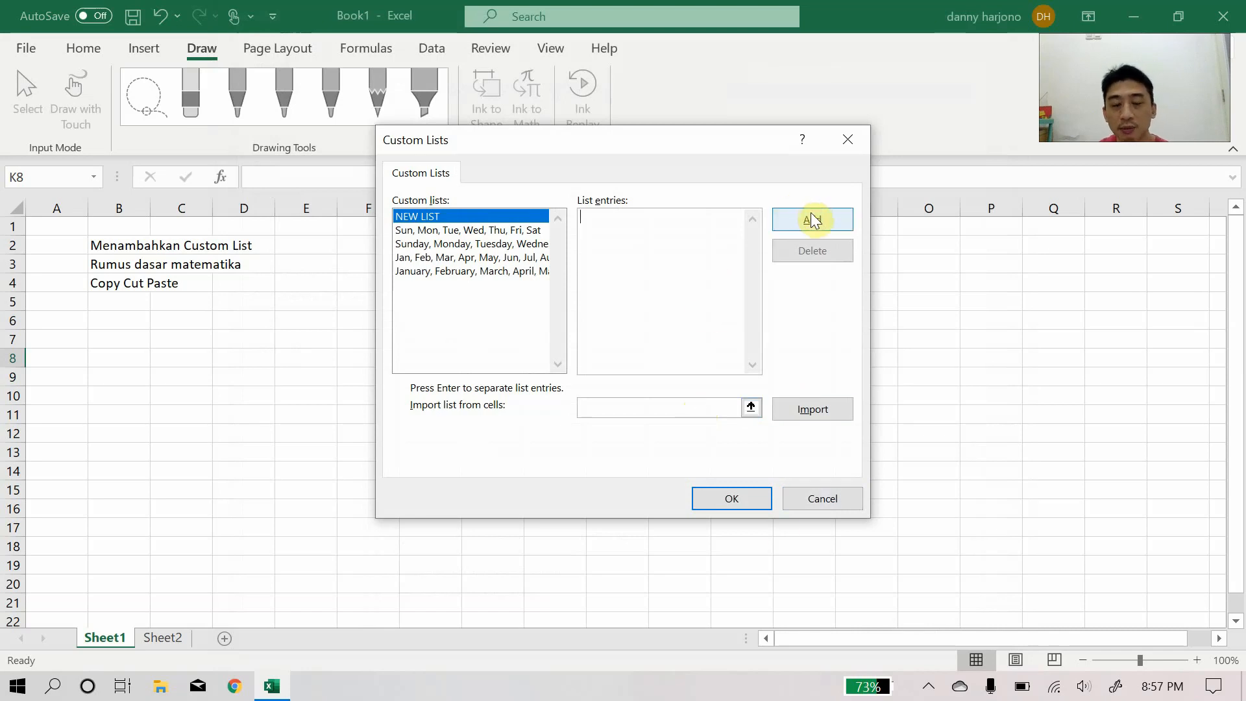
text(Se)
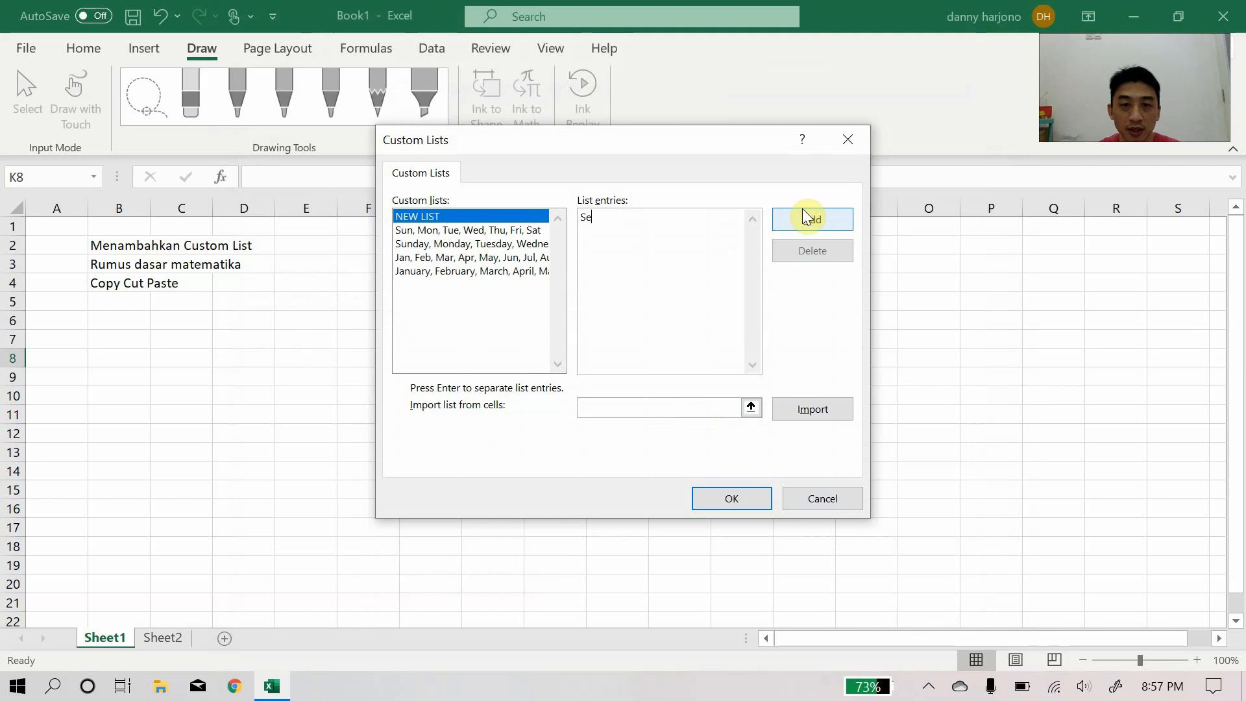
text(nin)
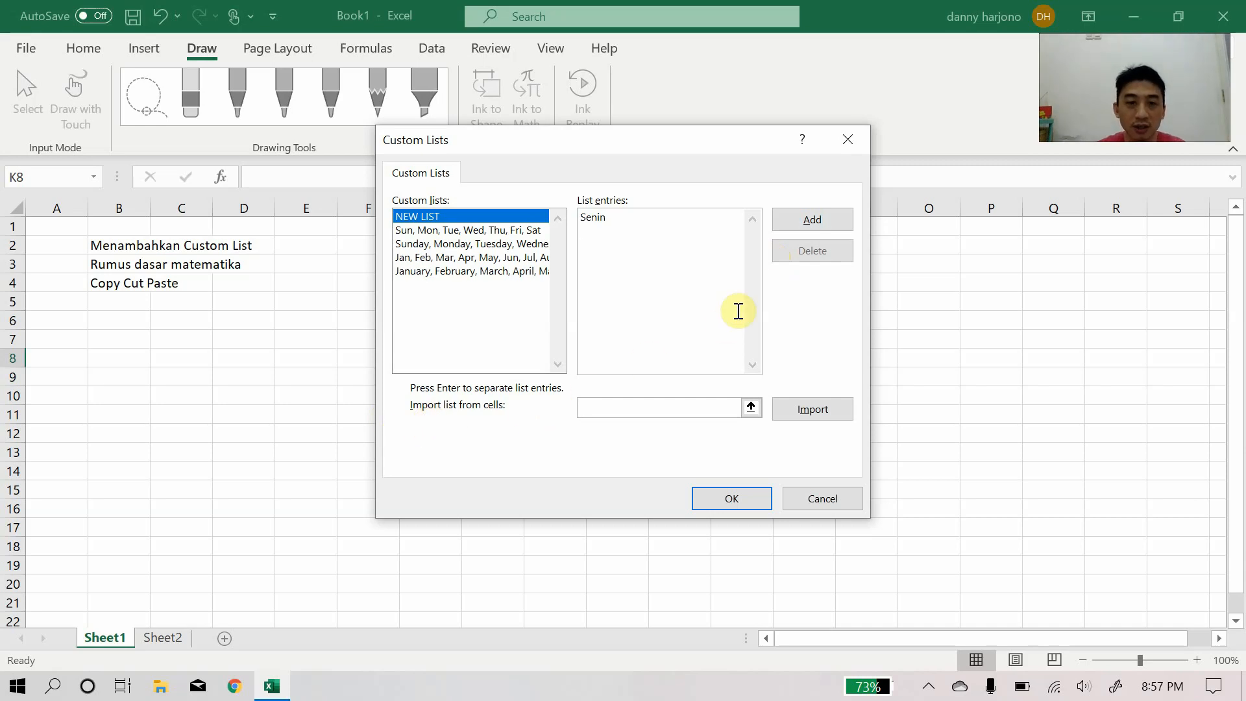
text(Selasa)
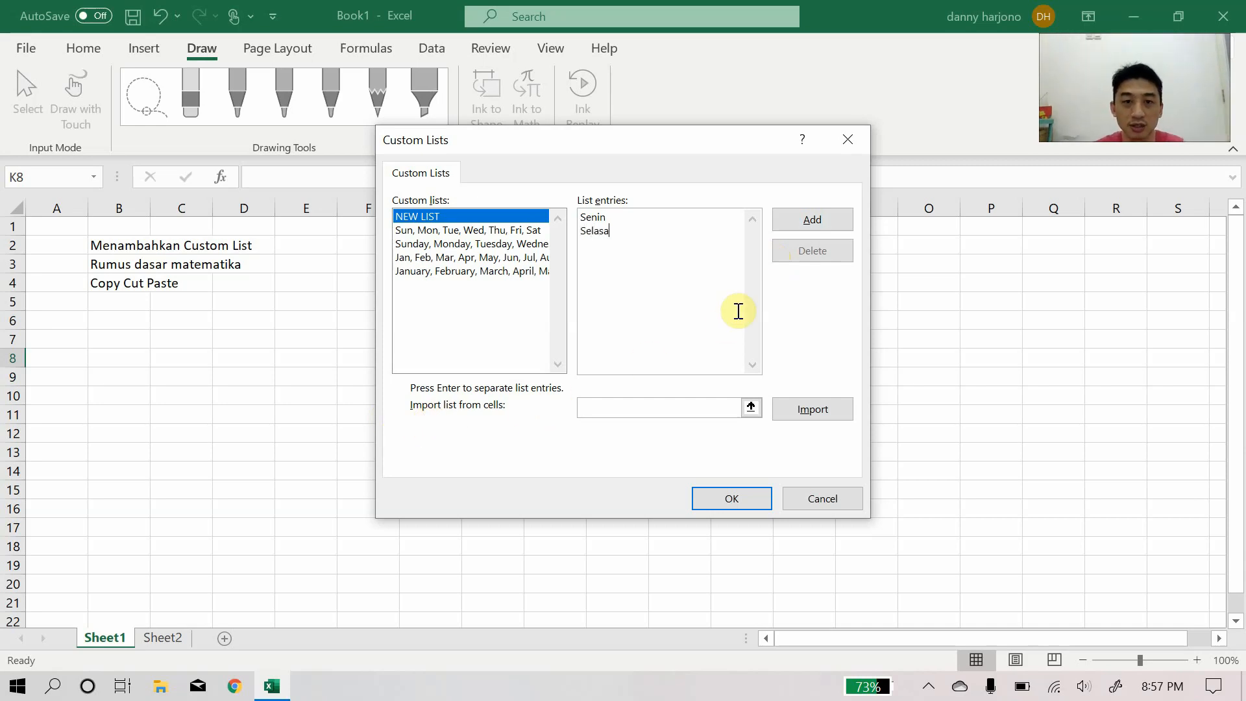
key(Return)
text(Rabu )
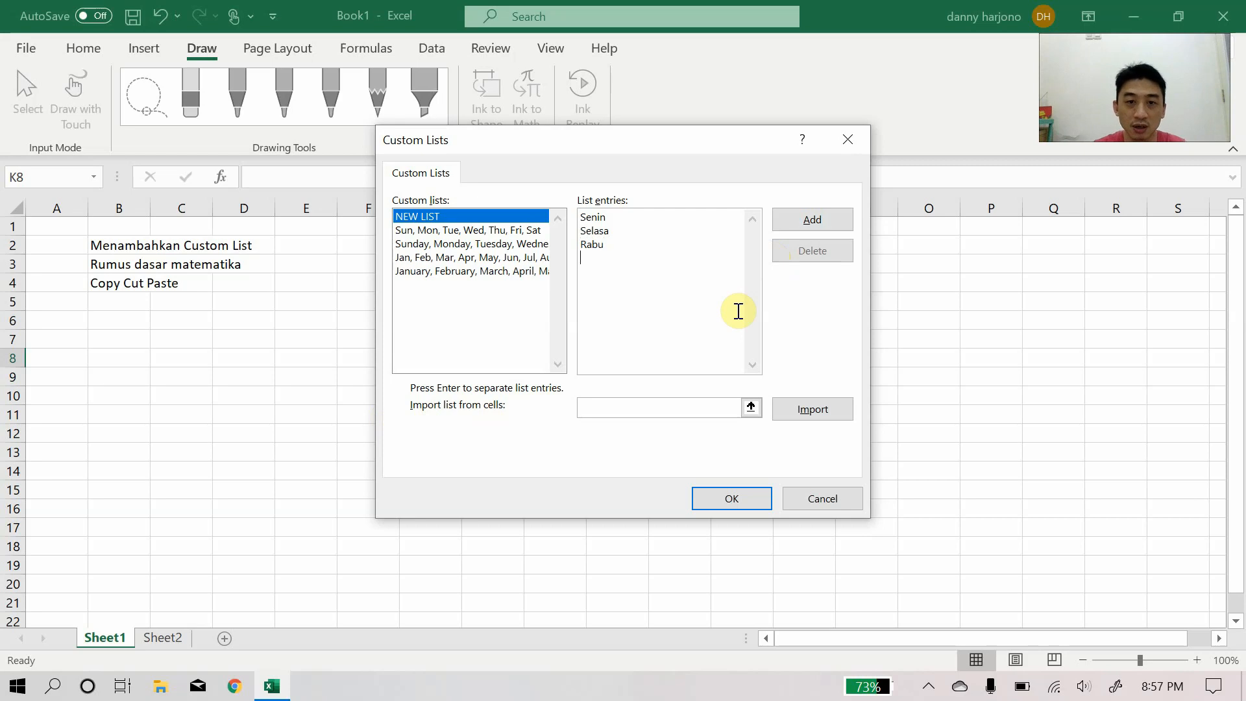
text(Kamis Jumat)
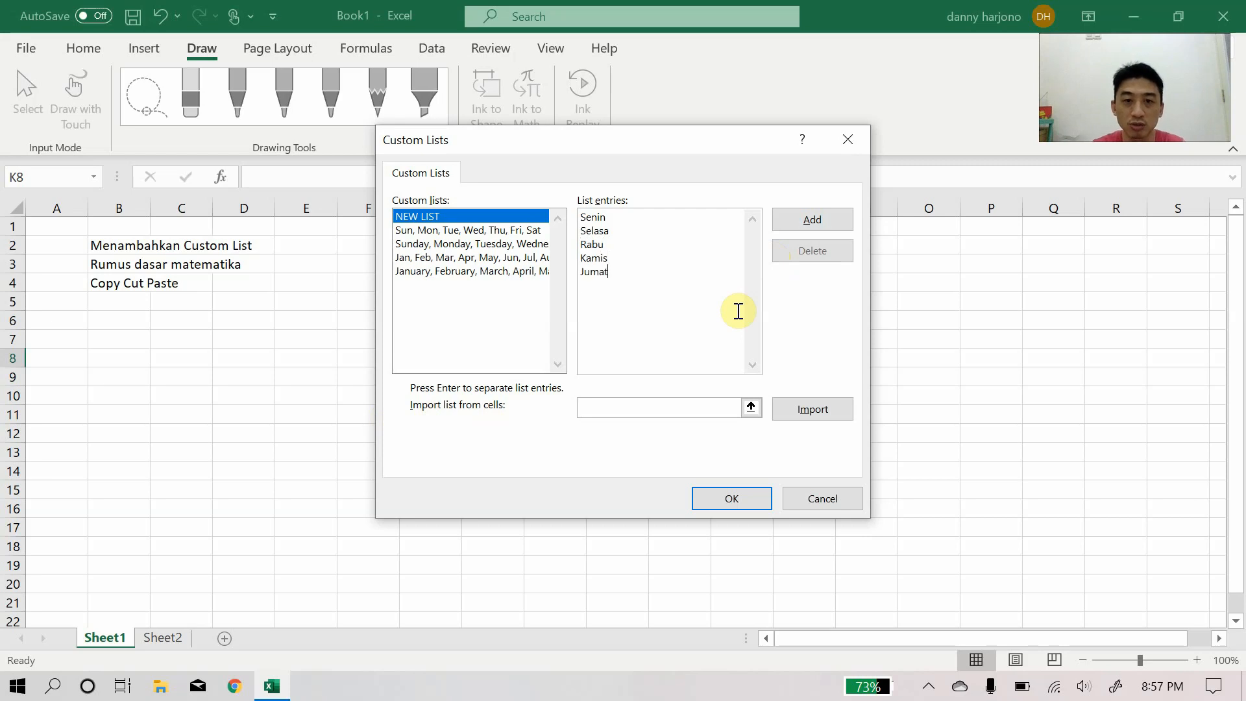
key(Return)
text(Sabtu)
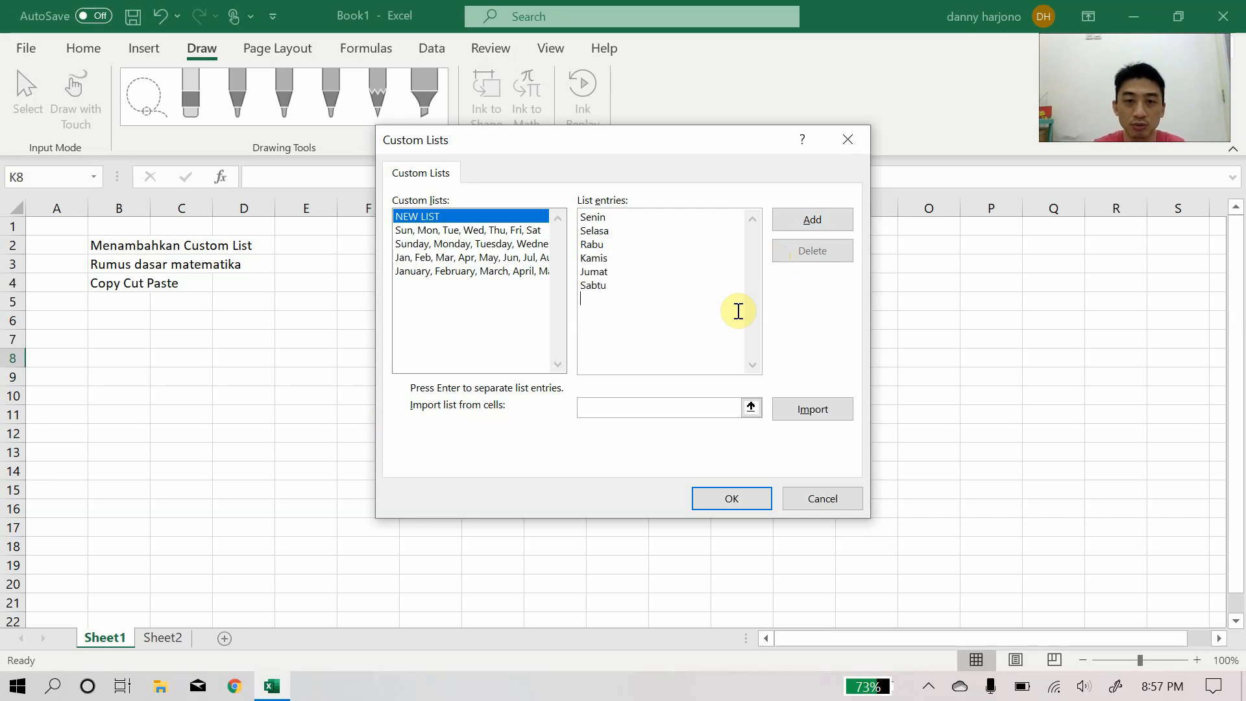
key(Return)
text(Minggu)
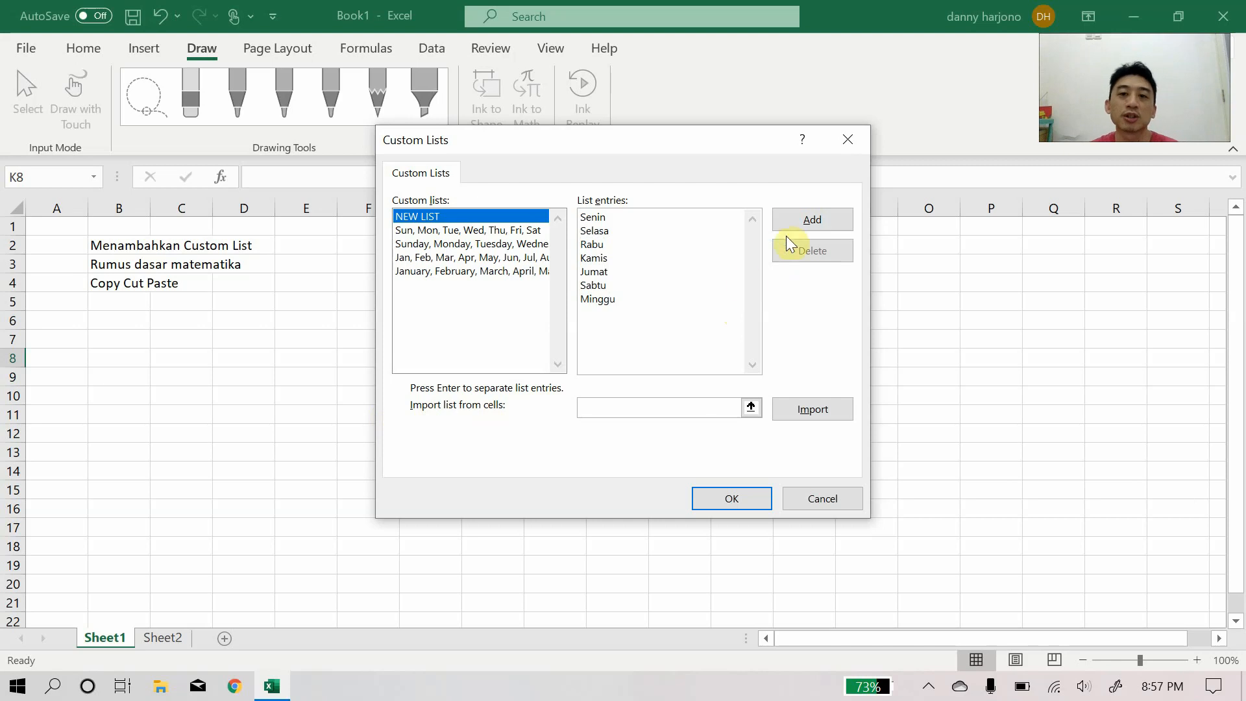
Add the Indonesian weekday entries as a custom list and apply the Excel options
click(808, 220)
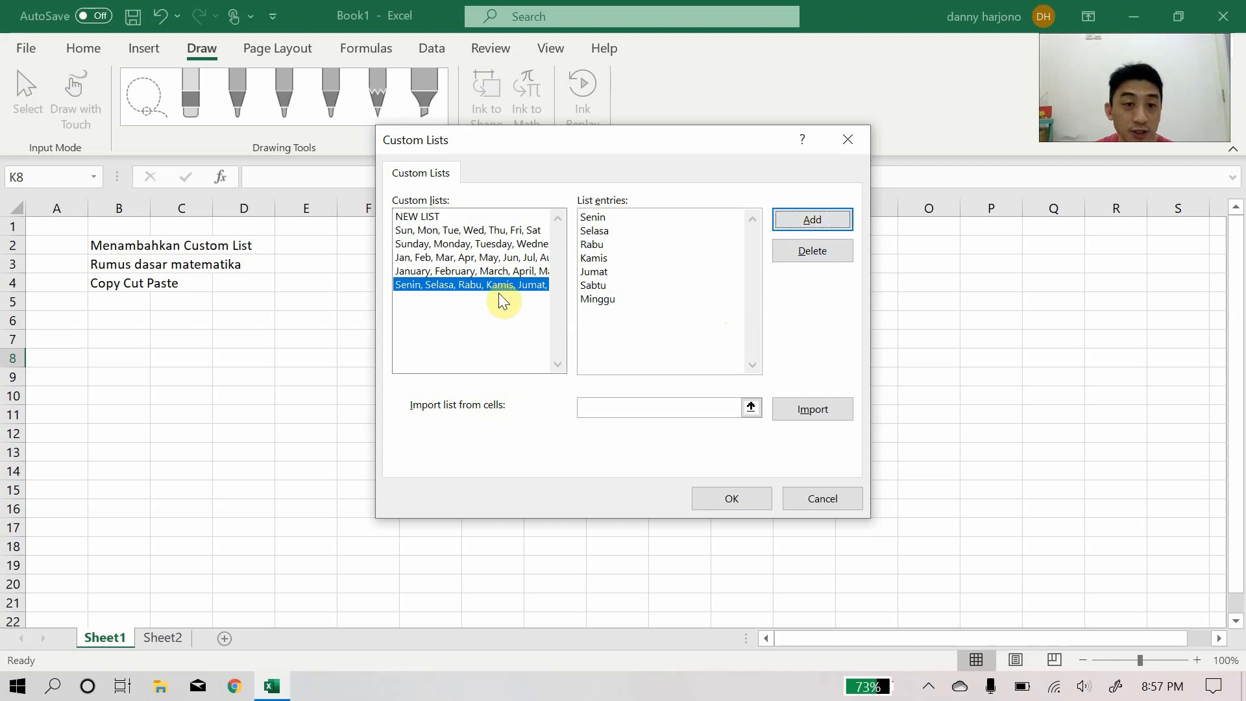
click(733, 497)
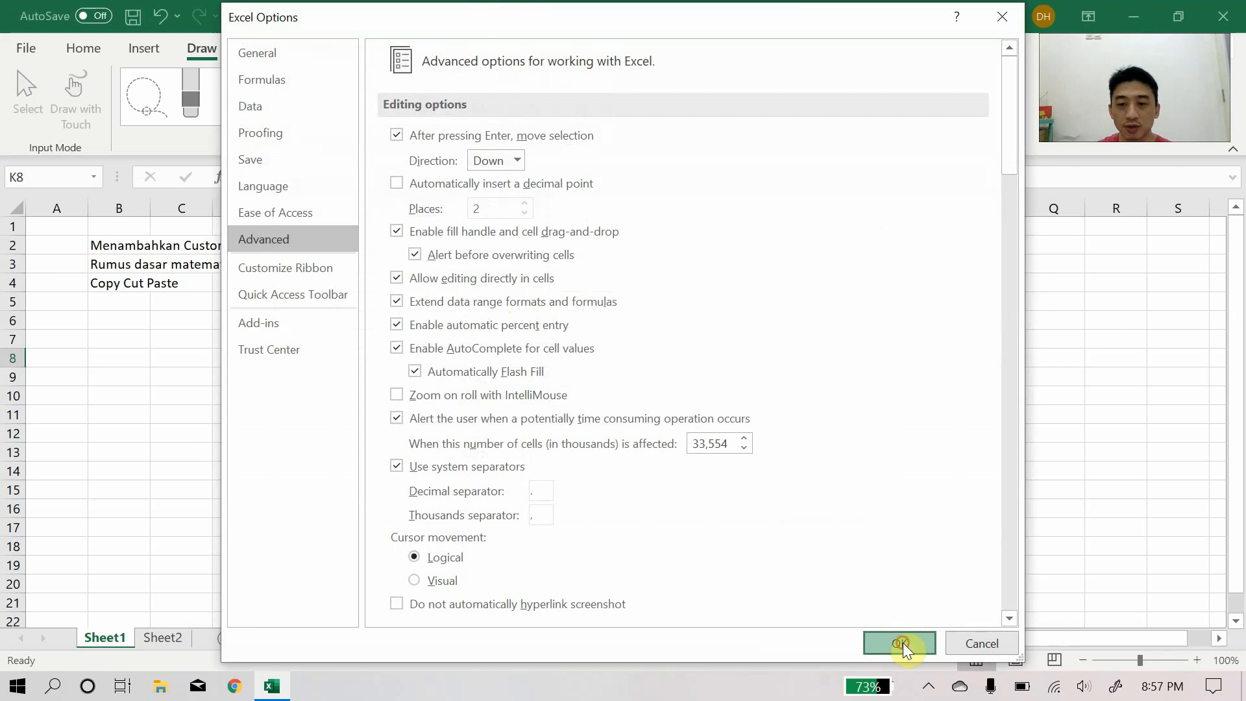
click(901, 643)
Enter Senin in cell K2 and fill the weekday series down to K9
click(694, 251)
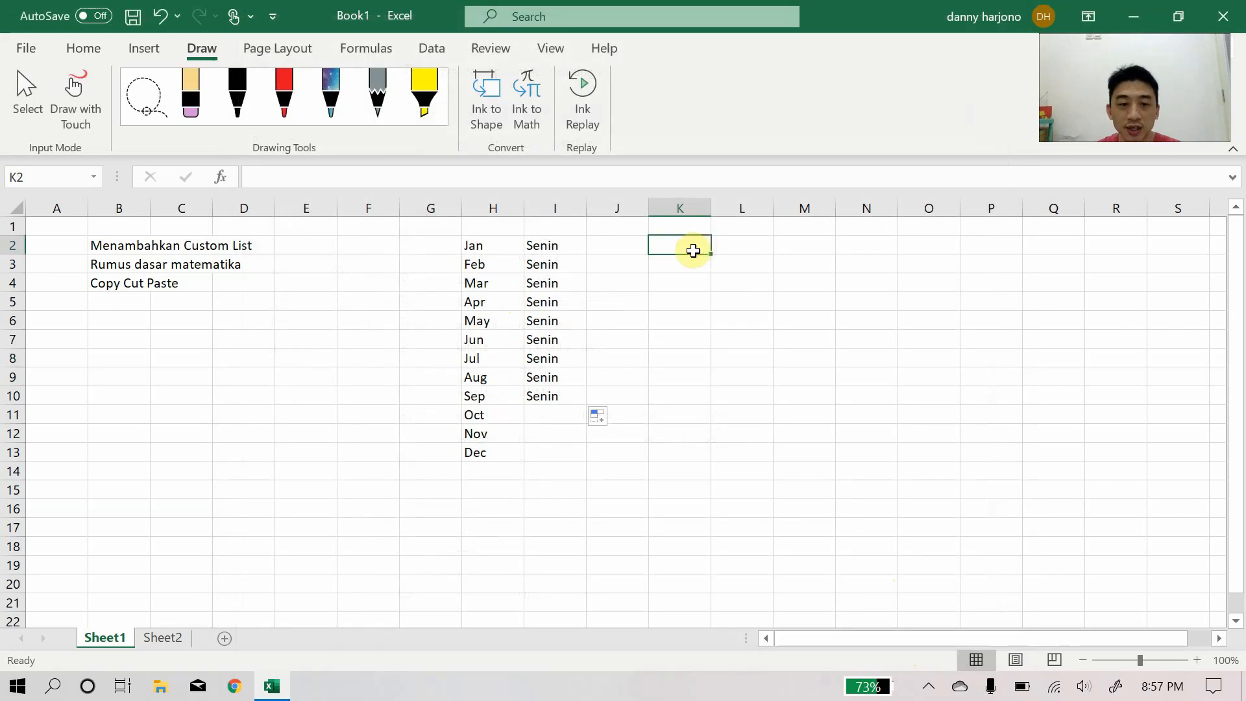
text(Senin)
key(Return)
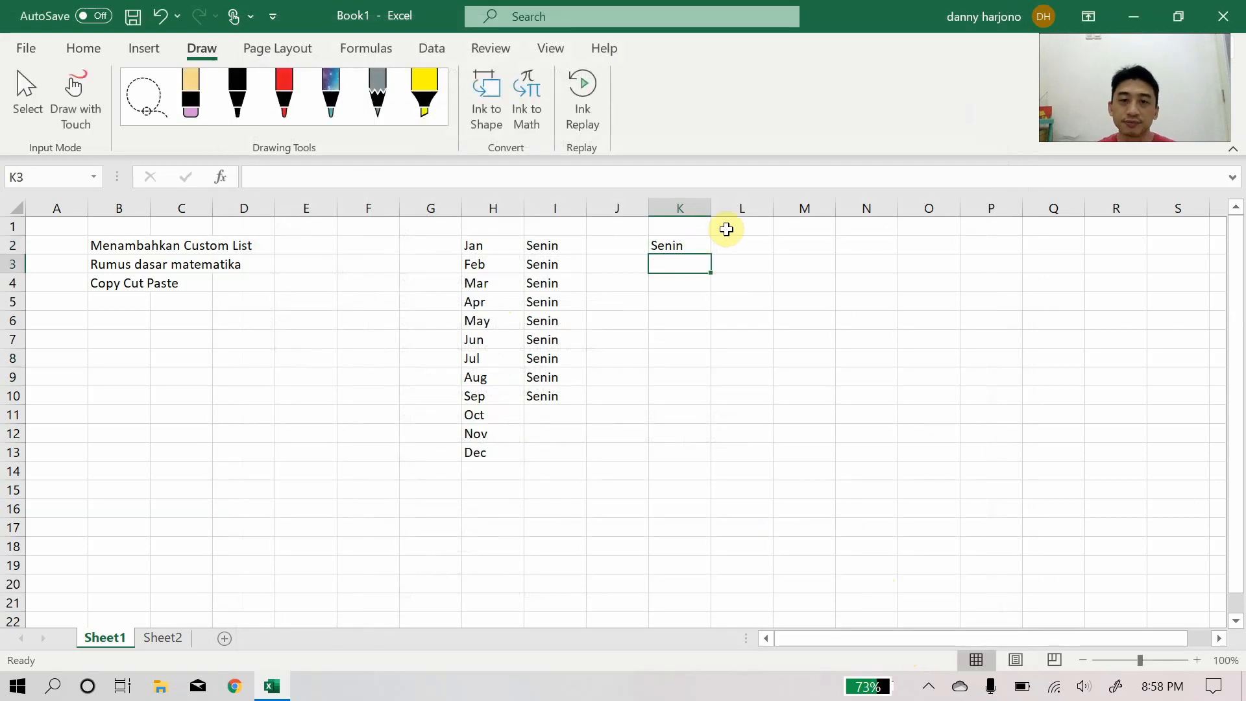
click(691, 244)
drag(712, 254, 712, 381)
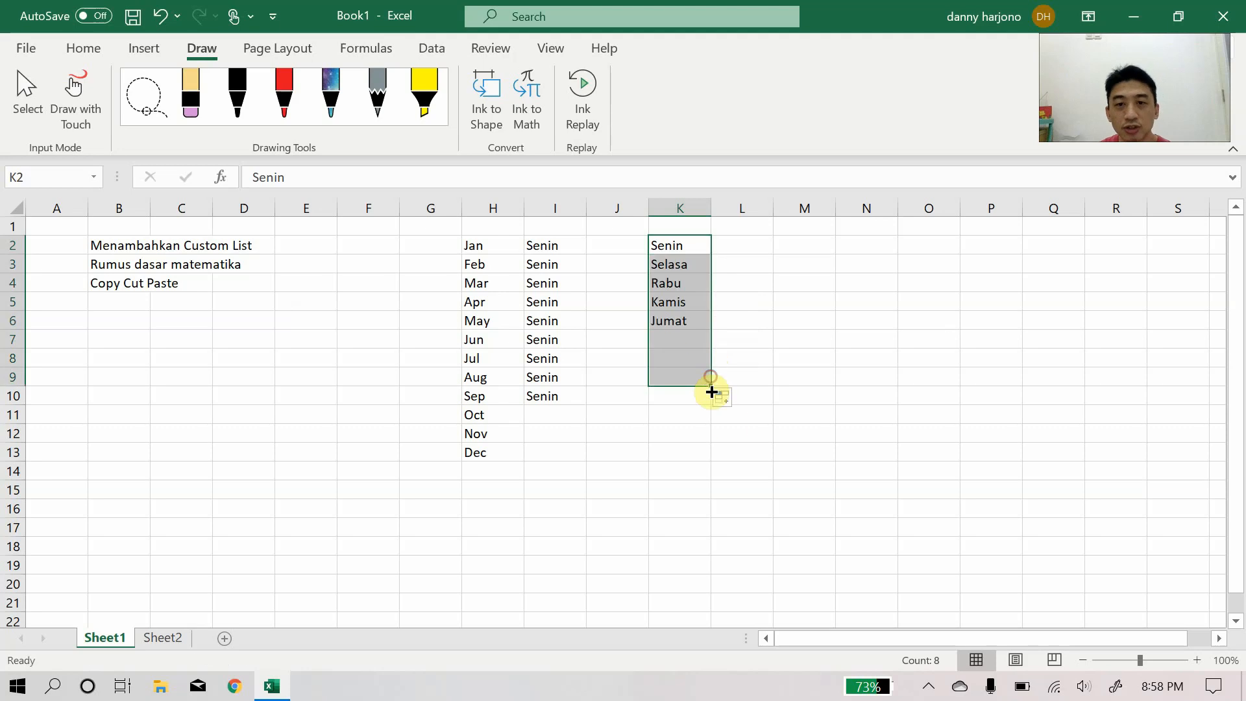
click(736, 430)
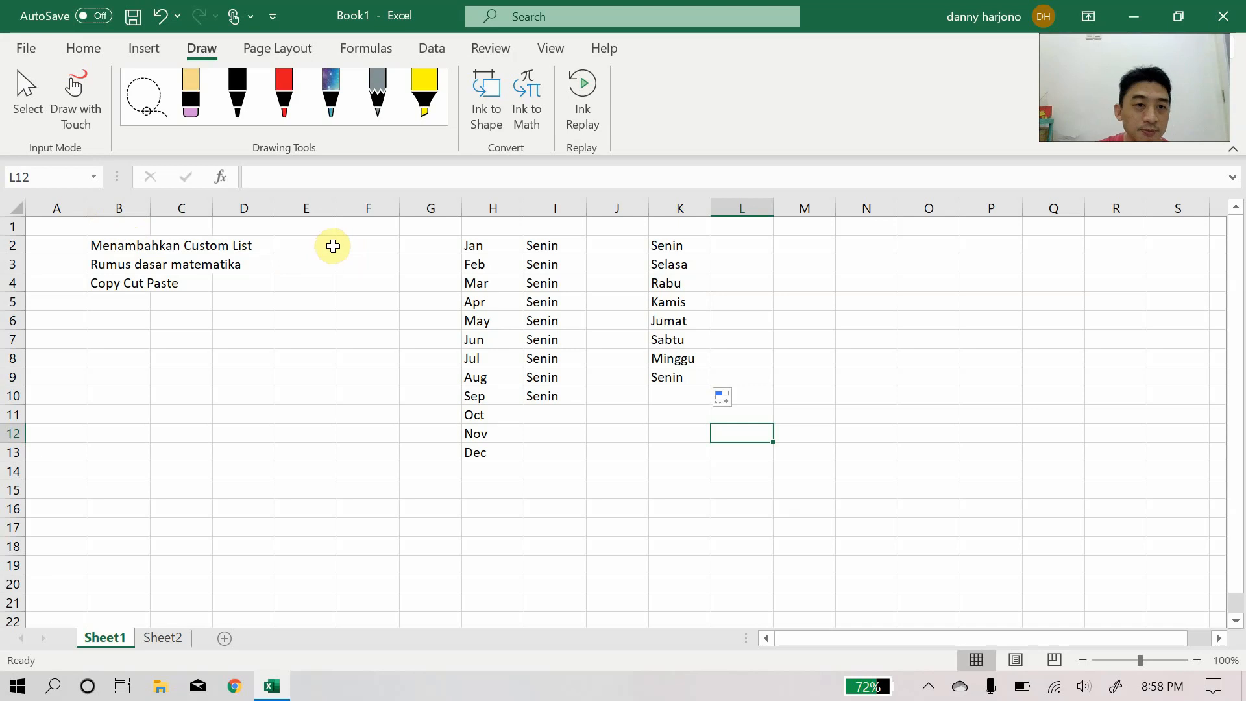
Draw a red pen check mark in column E beside the "Menambahkan Custom List" topic
click(361, 245)
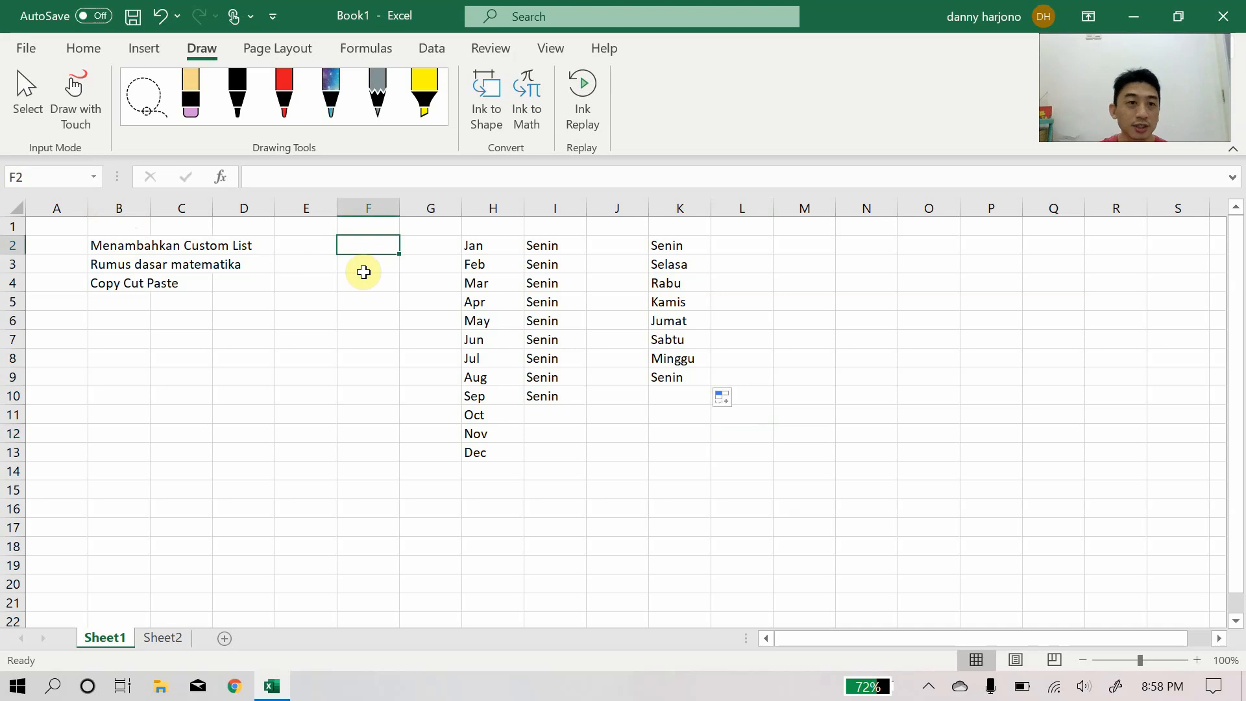
click(288, 73)
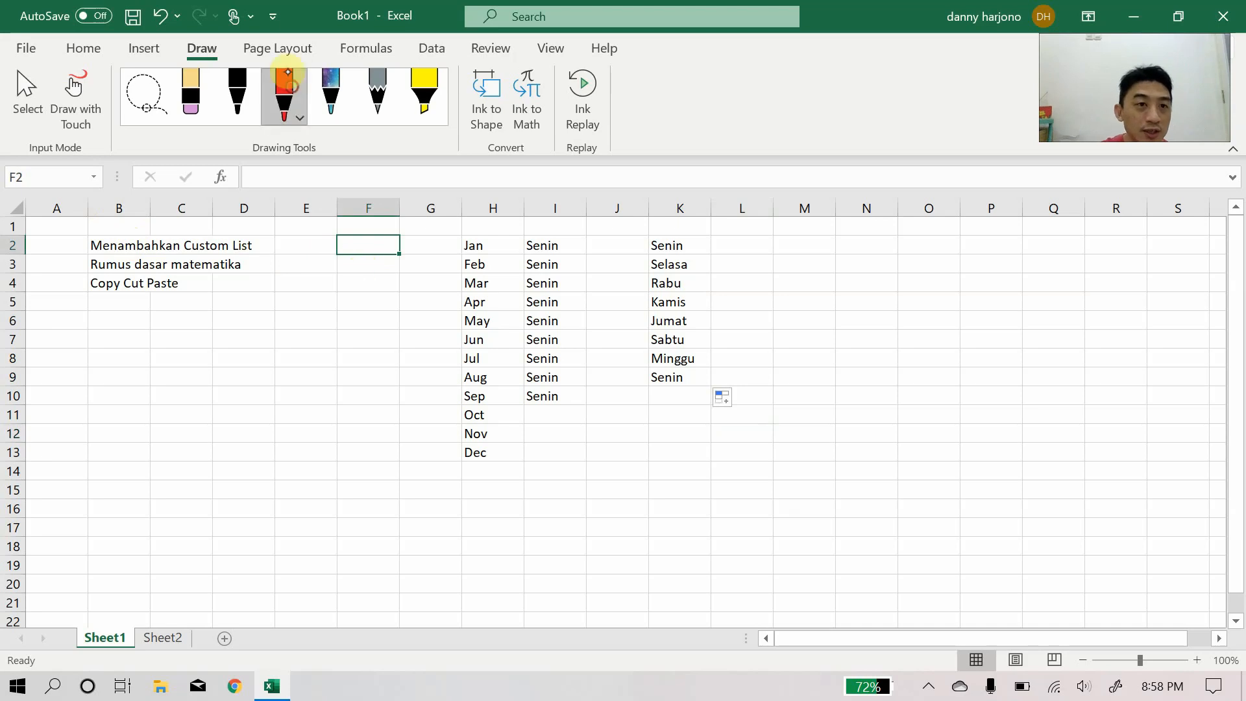
mouse_move(280, 242)
mouse_down()
mouse_move(290, 250)
mouse_move(318, 223)
mouse_up()
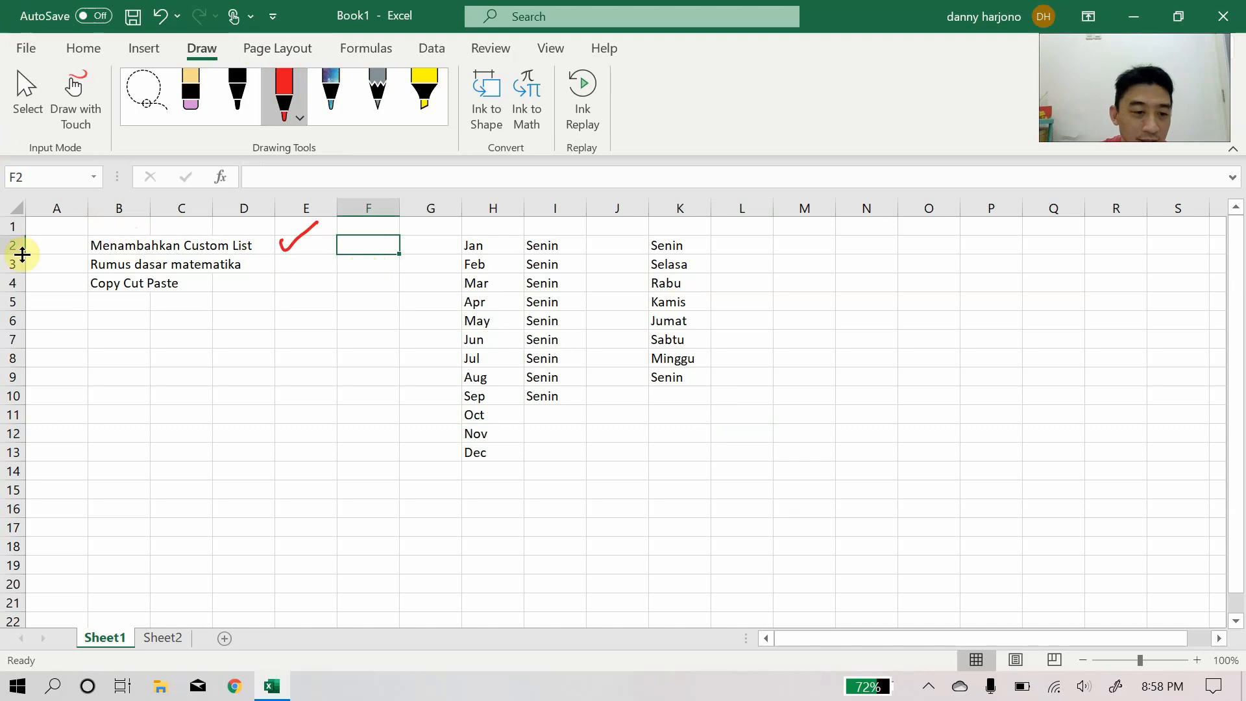
Add a new worksheet after Sheet2 and draw a large red equals sign across about H7:J10
click(170, 638)
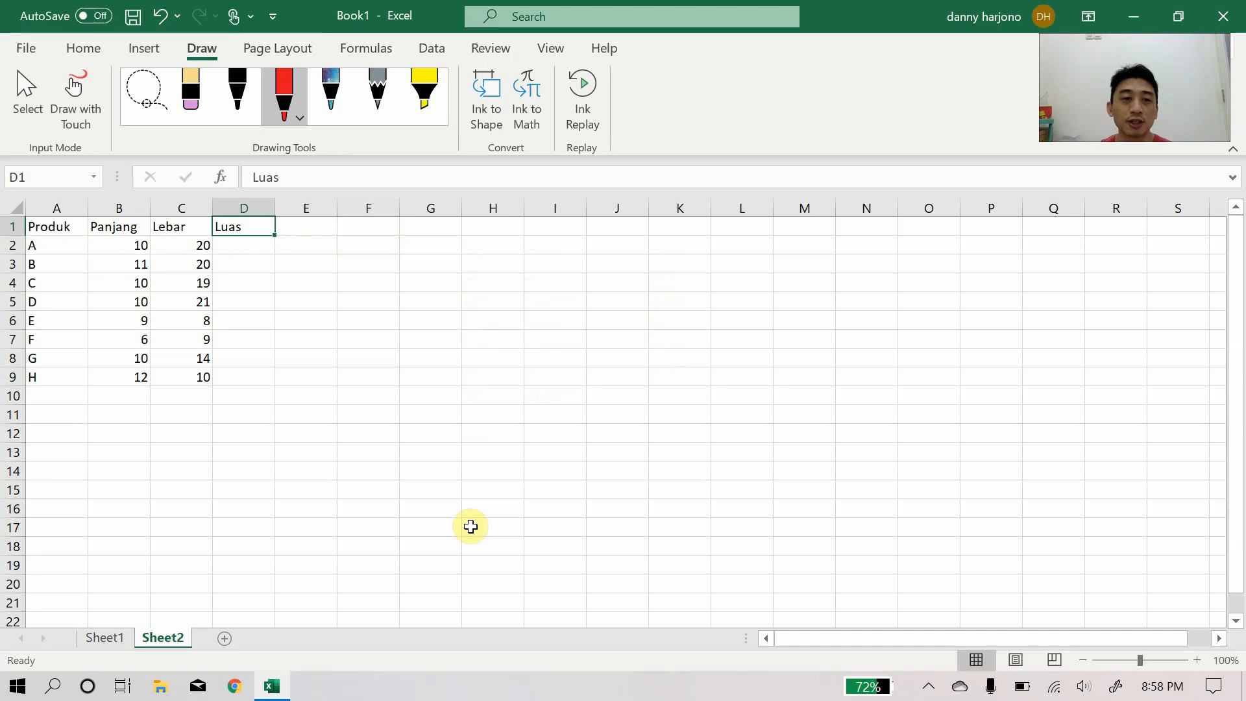
key(Right)
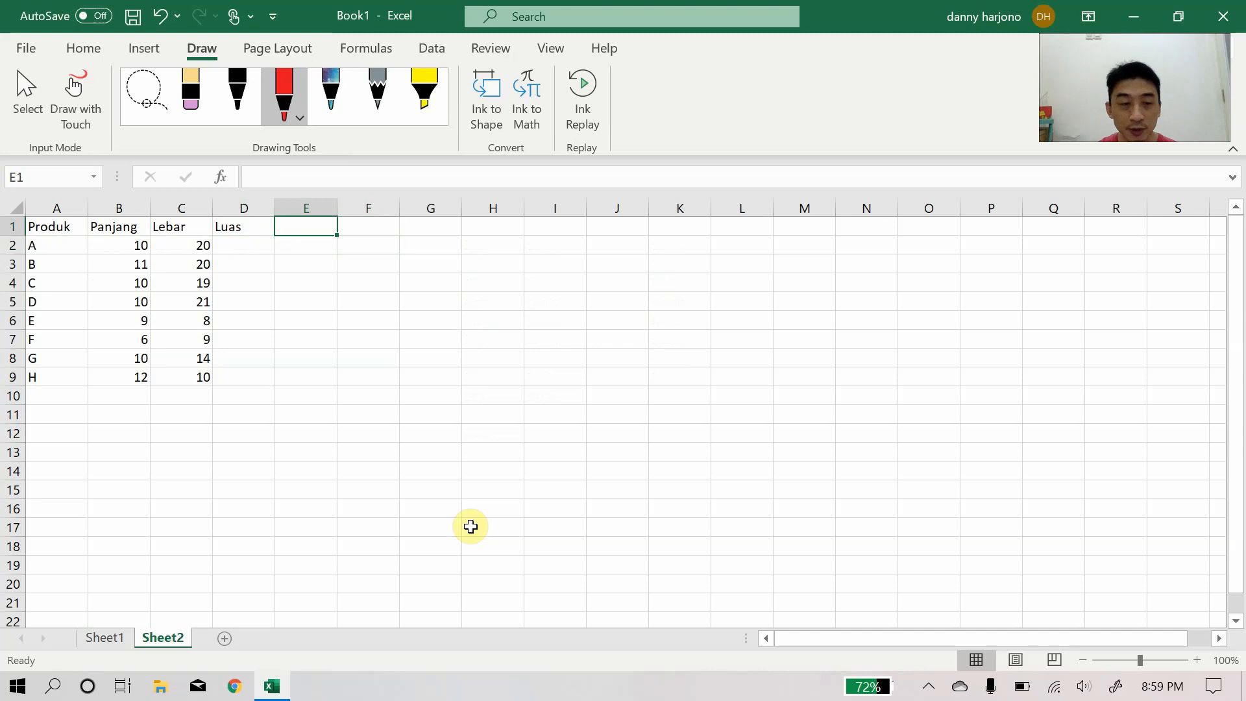
click(224, 638)
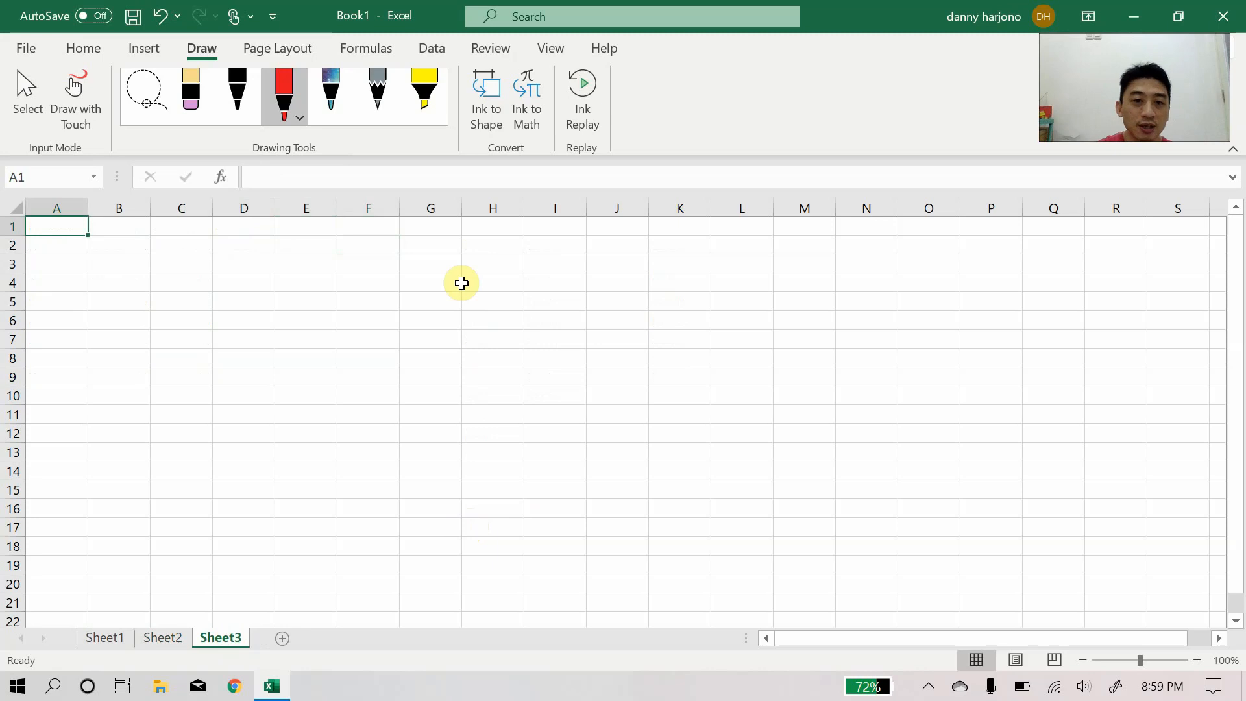
drag(492, 347, 598, 331)
drag(506, 398, 612, 367)
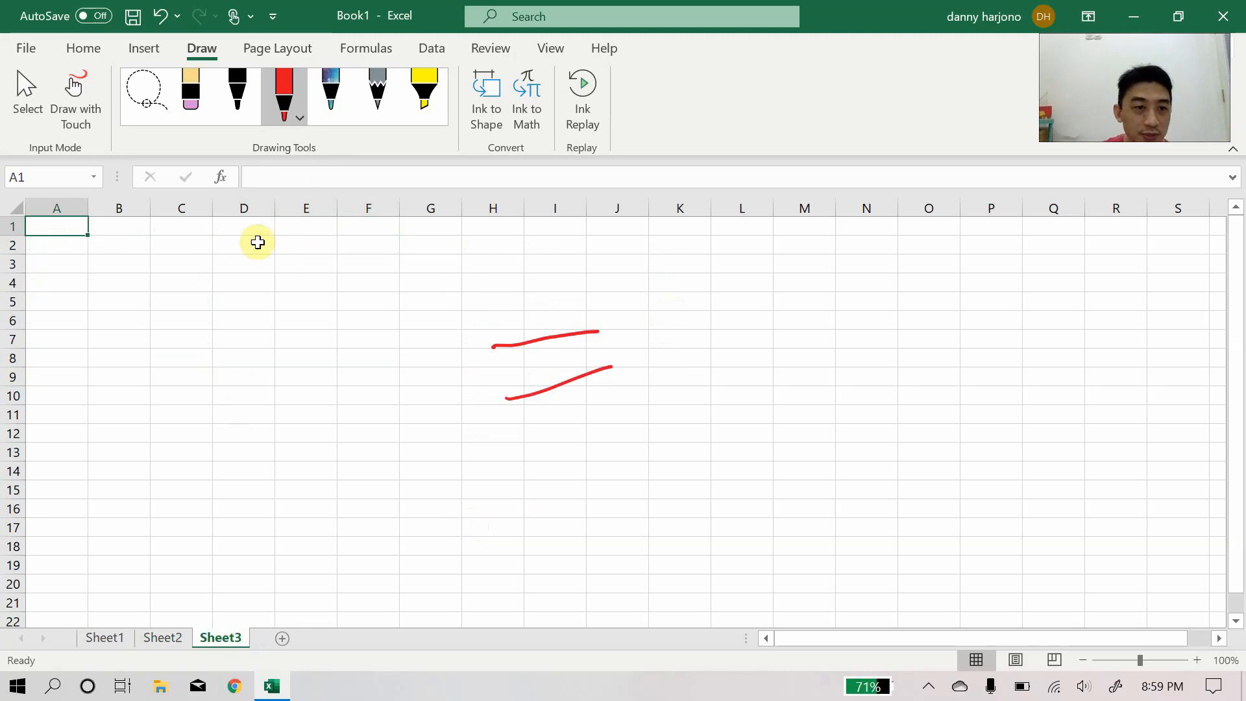
Enter the formula =1+1 in cell E3
click(320, 266)
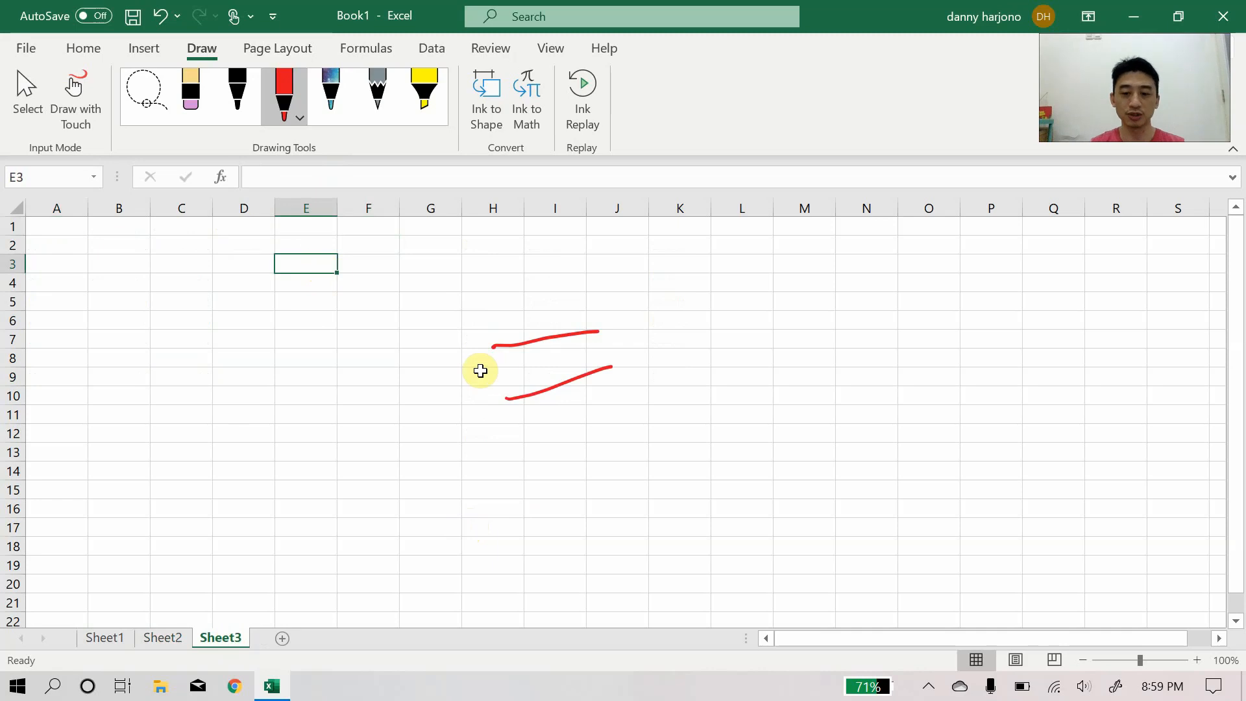
text(=1)
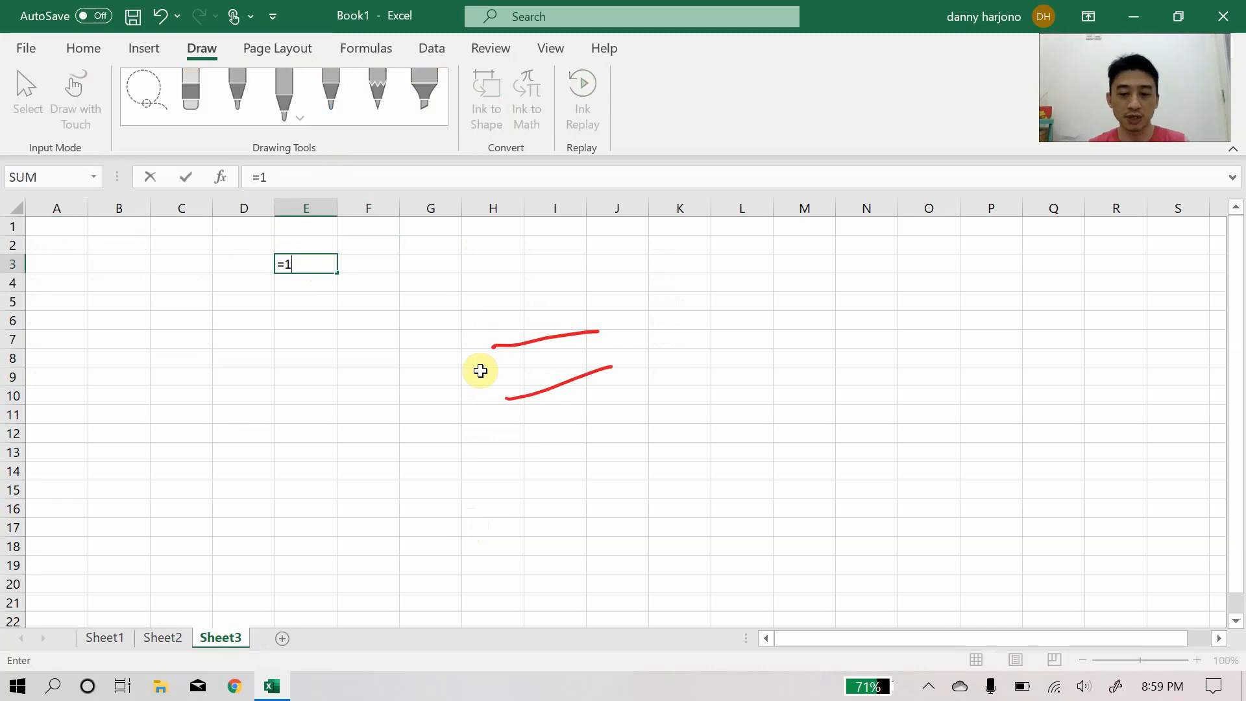
text(+1)
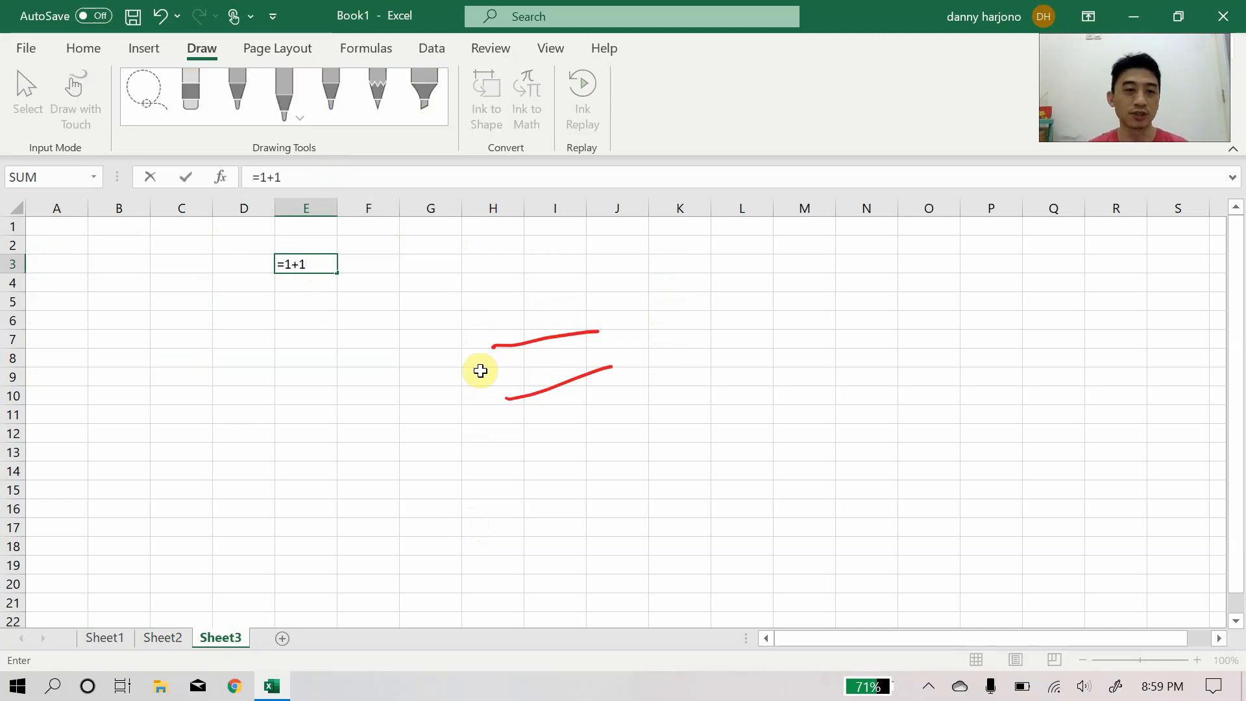
key(Return)
Enter the formula =1+1 in cell F3, beside the first sum, by editing it in the formula bar
key(Up)
key(Right)
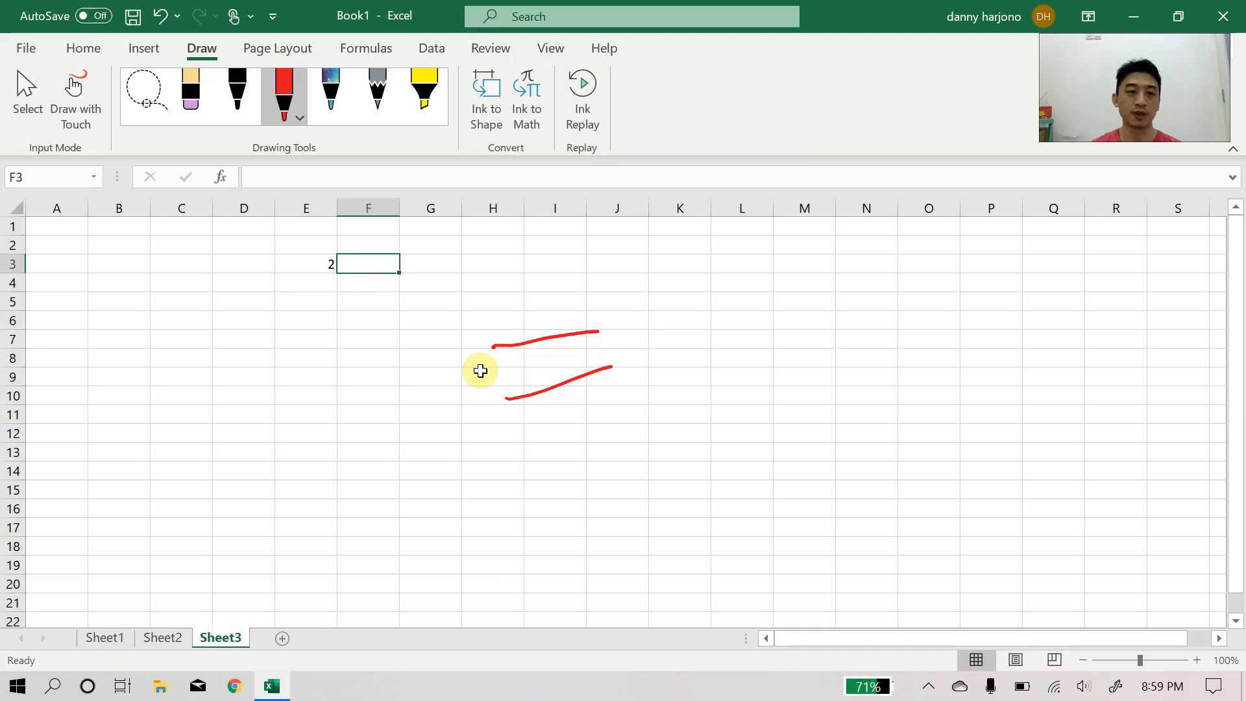
click(433, 179)
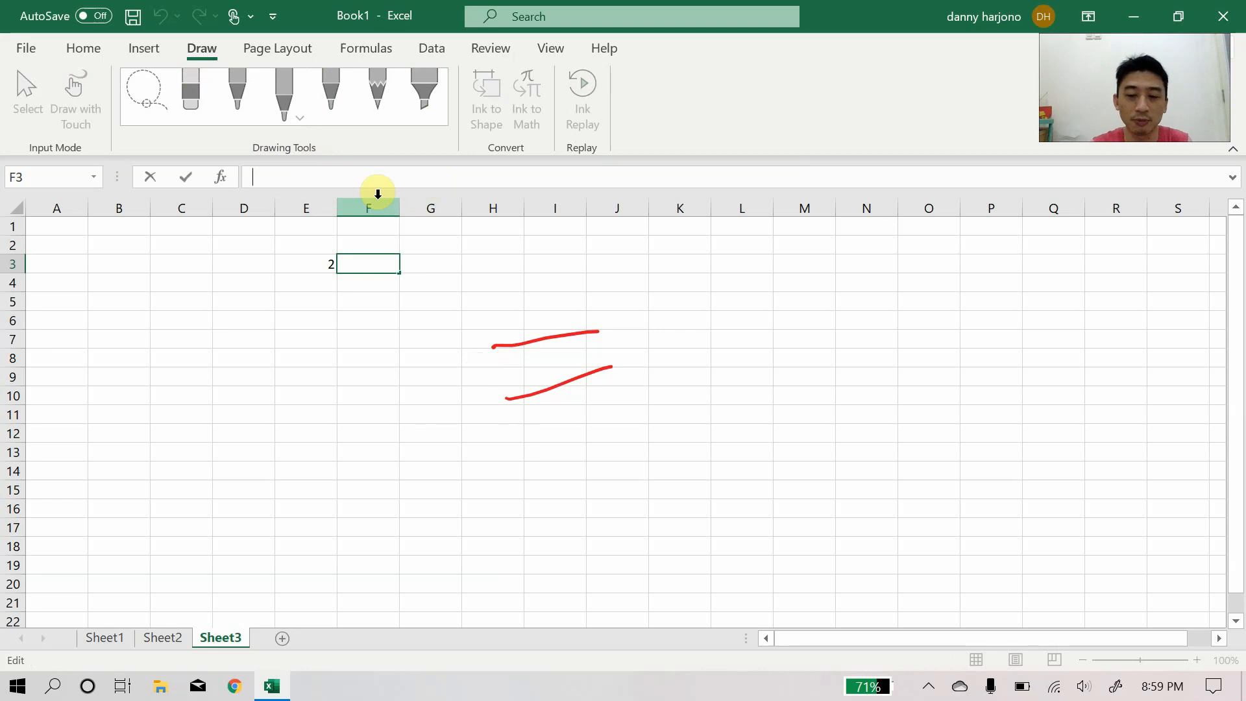
text(=1)
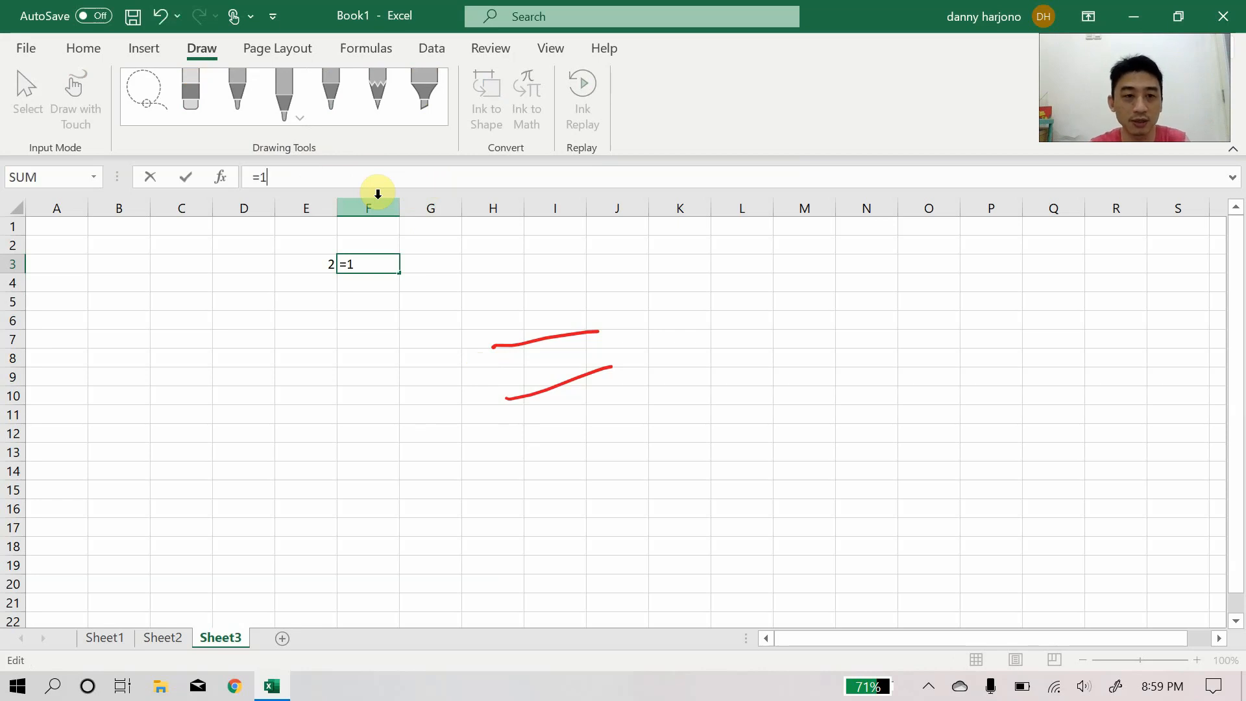
text(+1)
key(Return)
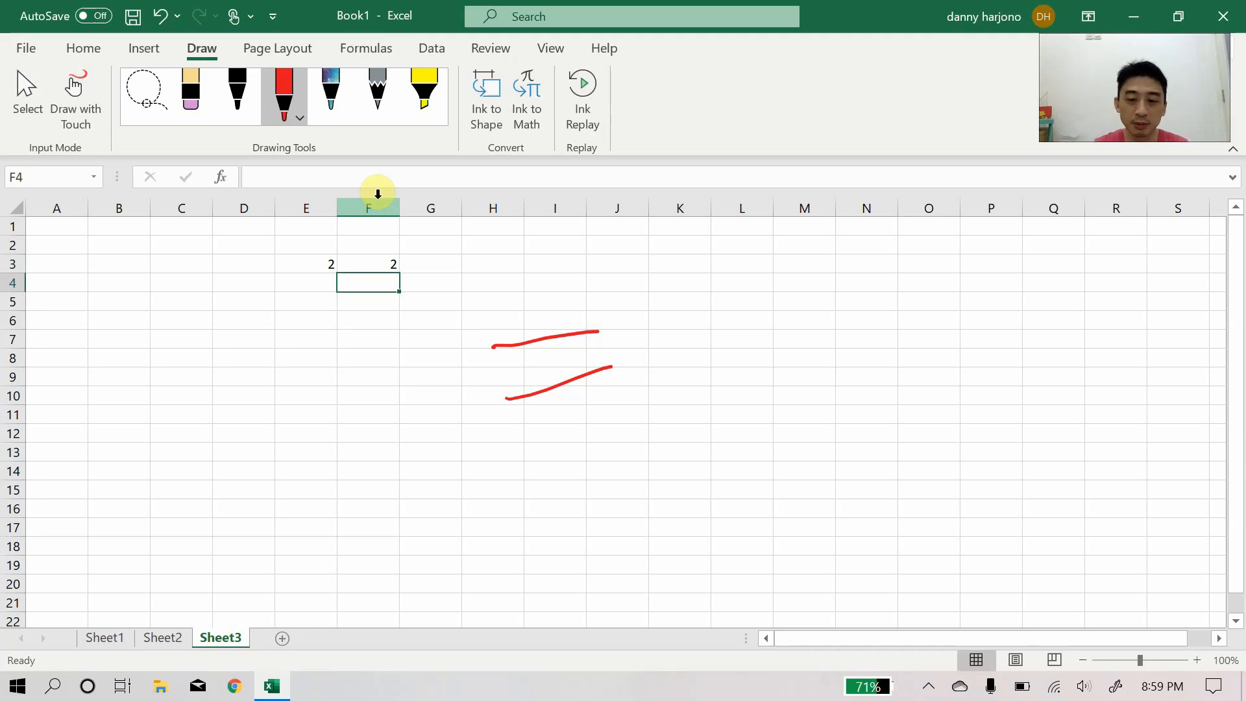
Enter -1+4 in cell F4 without a leading equals sign and reselect the cell to check its stored formula
text(-1+)
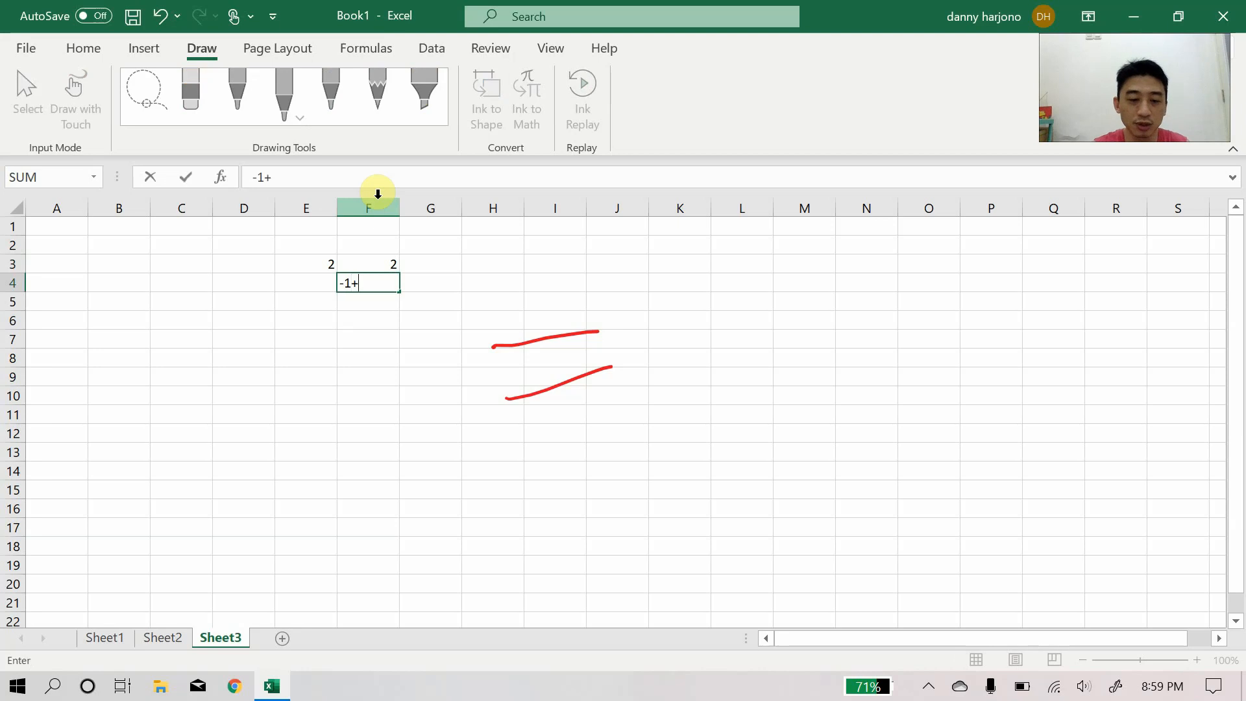
text(4)
key(Return)
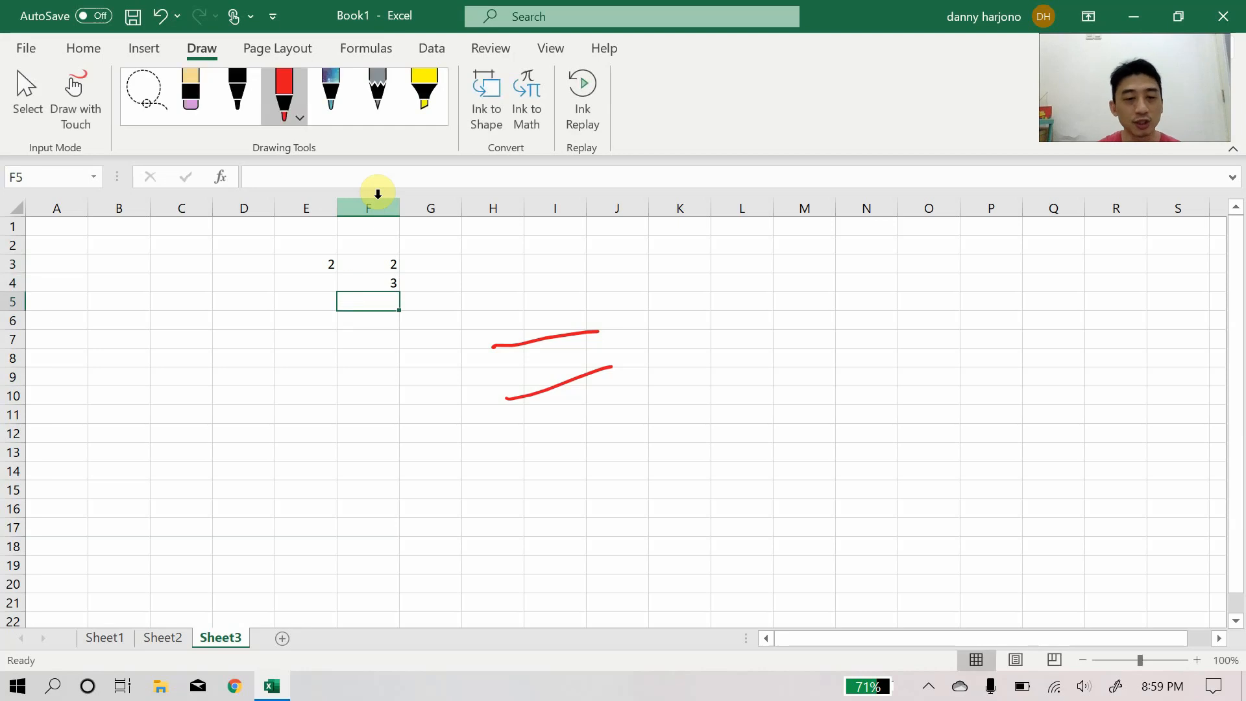
key(Up)
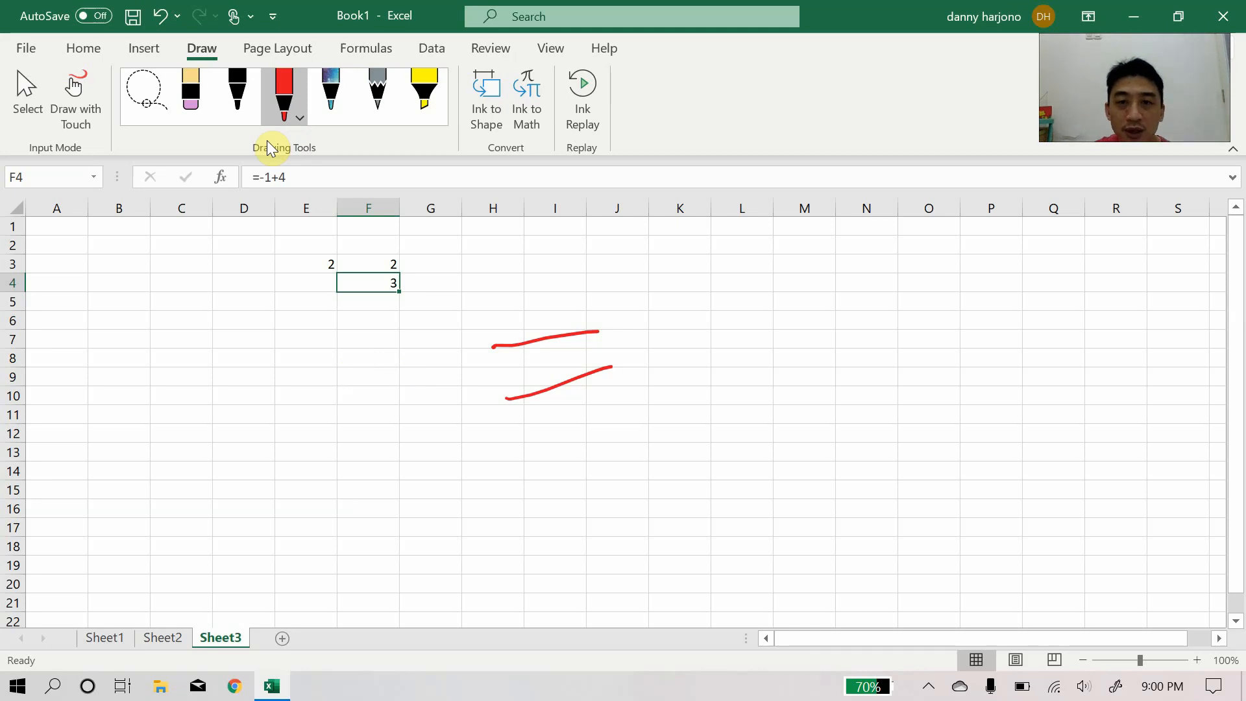
Draw the arithmetic operators plus, minus, slash and asterisk in red pen down column M, from about row 2 to row 20
mouse_move(800, 248)
mouse_down()
mouse_move(804, 309)
mouse_move(849, 272)
mouse_up()
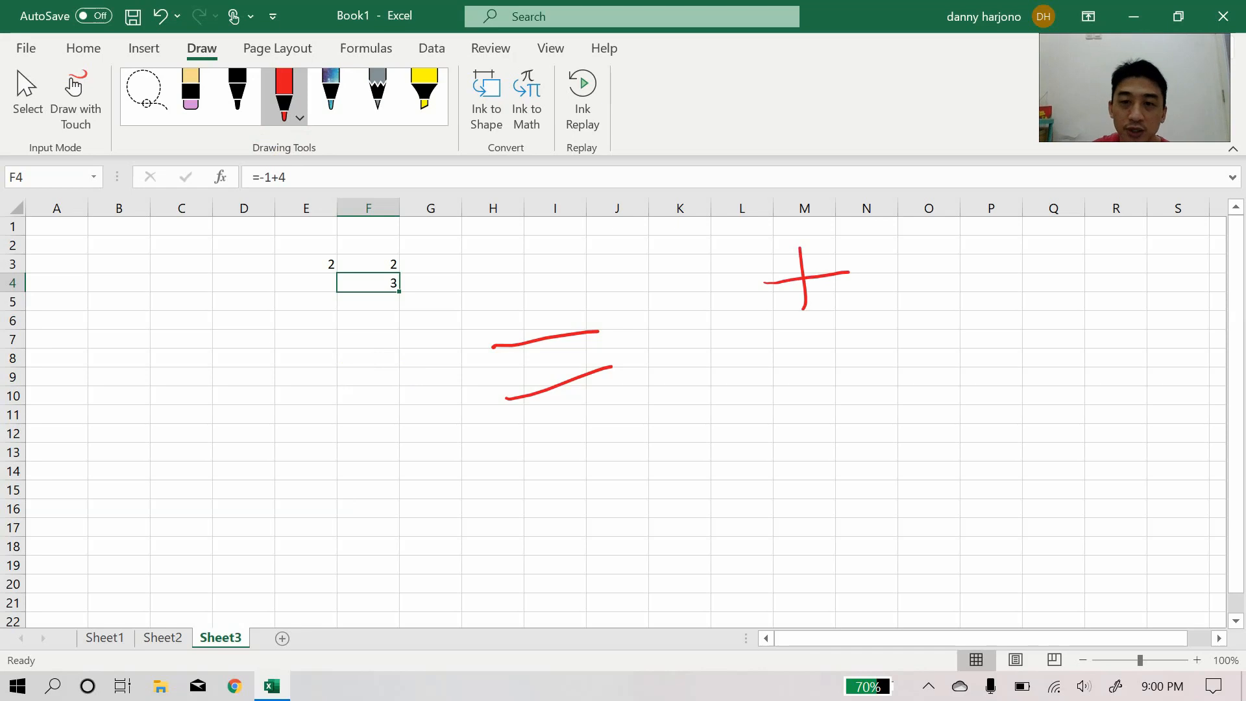
drag(773, 364, 853, 364)
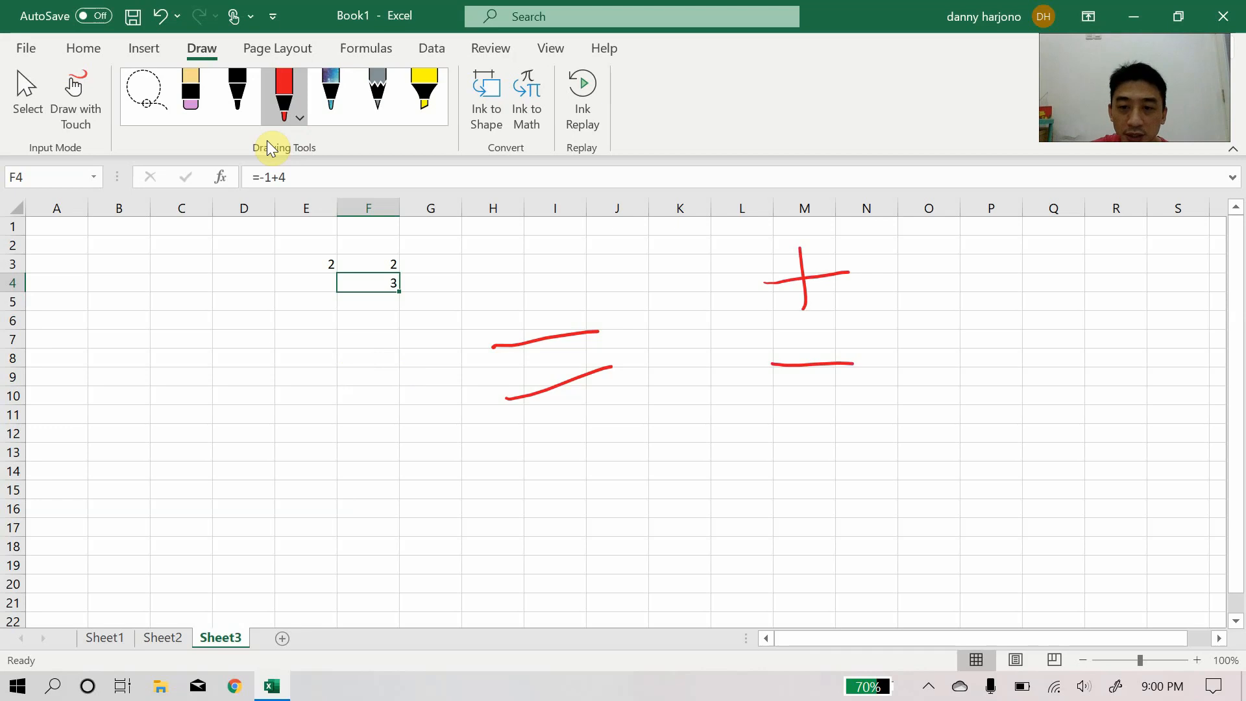
drag(852, 399, 774, 492)
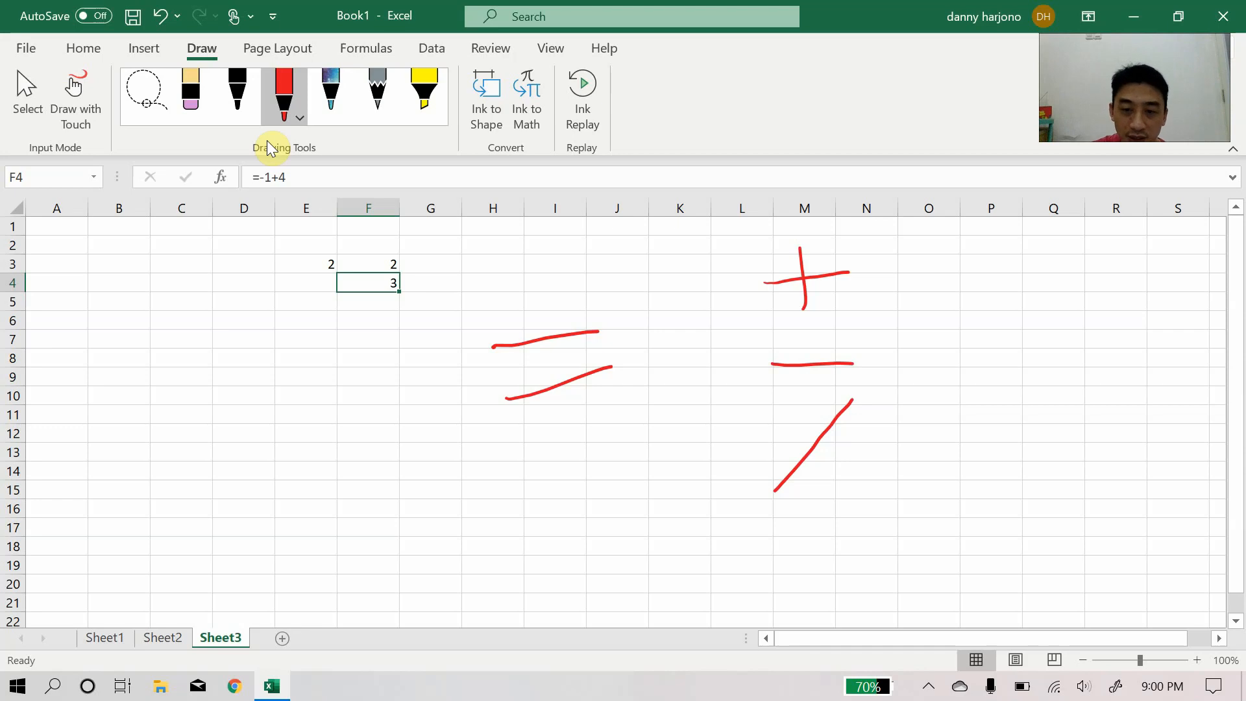
mouse_move(815, 516)
mouse_down()
mouse_move(823, 579)
mouse_move(847, 546)
mouse_move(800, 582)
mouse_up()
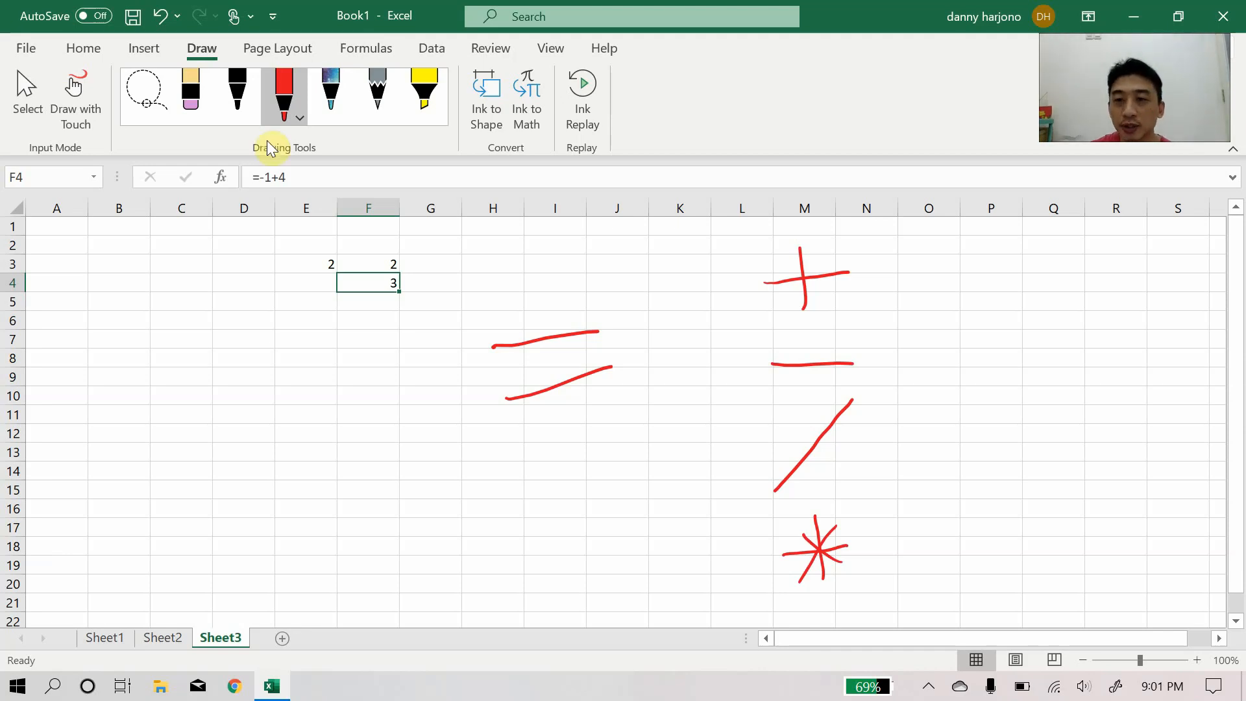
Draw the comparison operators >=, <= and <> in red pen, one below another across columns O to Q
mouse_move(946, 251)
mouse_down()
mouse_move(964, 262)
mouse_move(967, 300)
mouse_move(943, 320)
mouse_up()
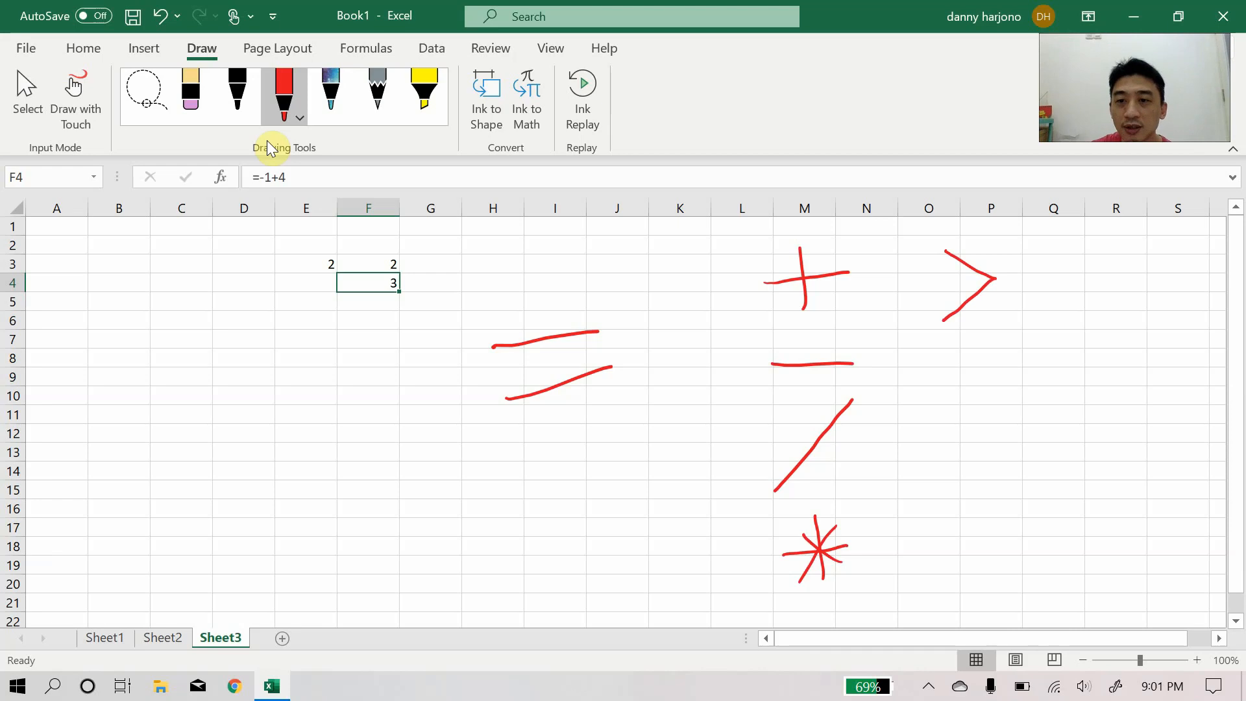
mouse_move(998, 351)
mouse_down()
mouse_move(949, 389)
mouse_move(1002, 437)
mouse_up()
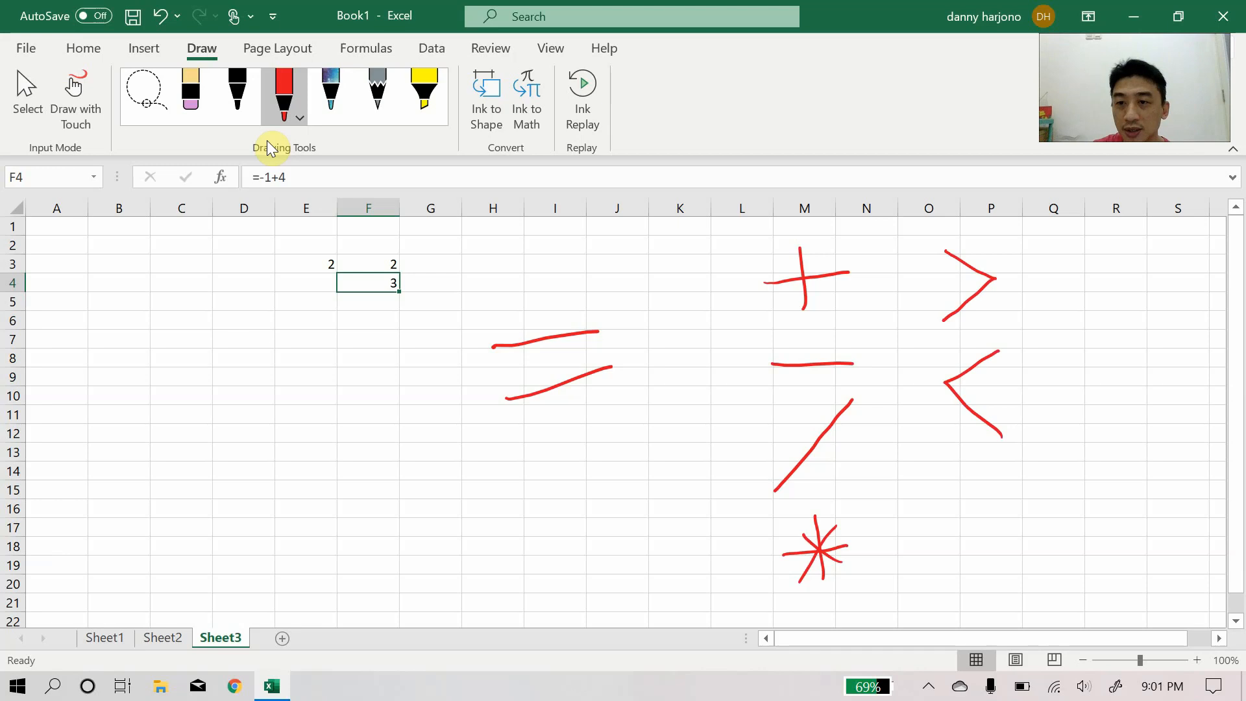
drag(1003, 259, 1053, 262)
drag(1000, 296, 1058, 303)
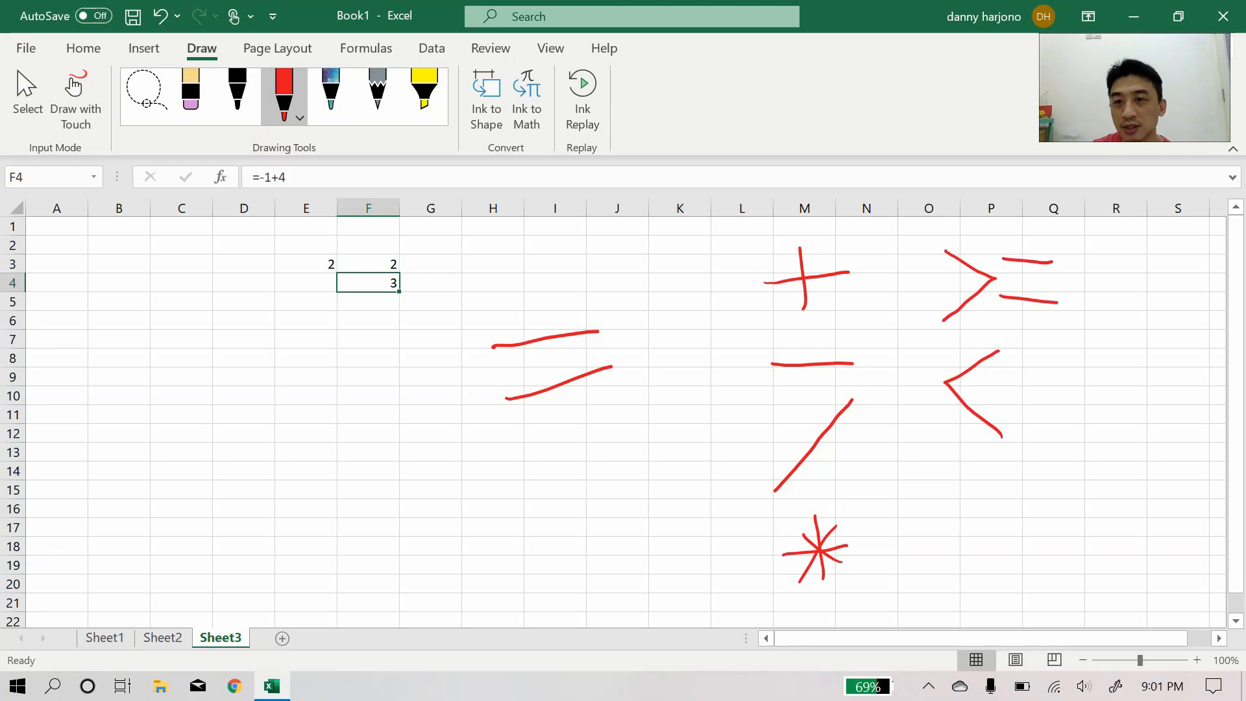
drag(1012, 376, 1071, 371)
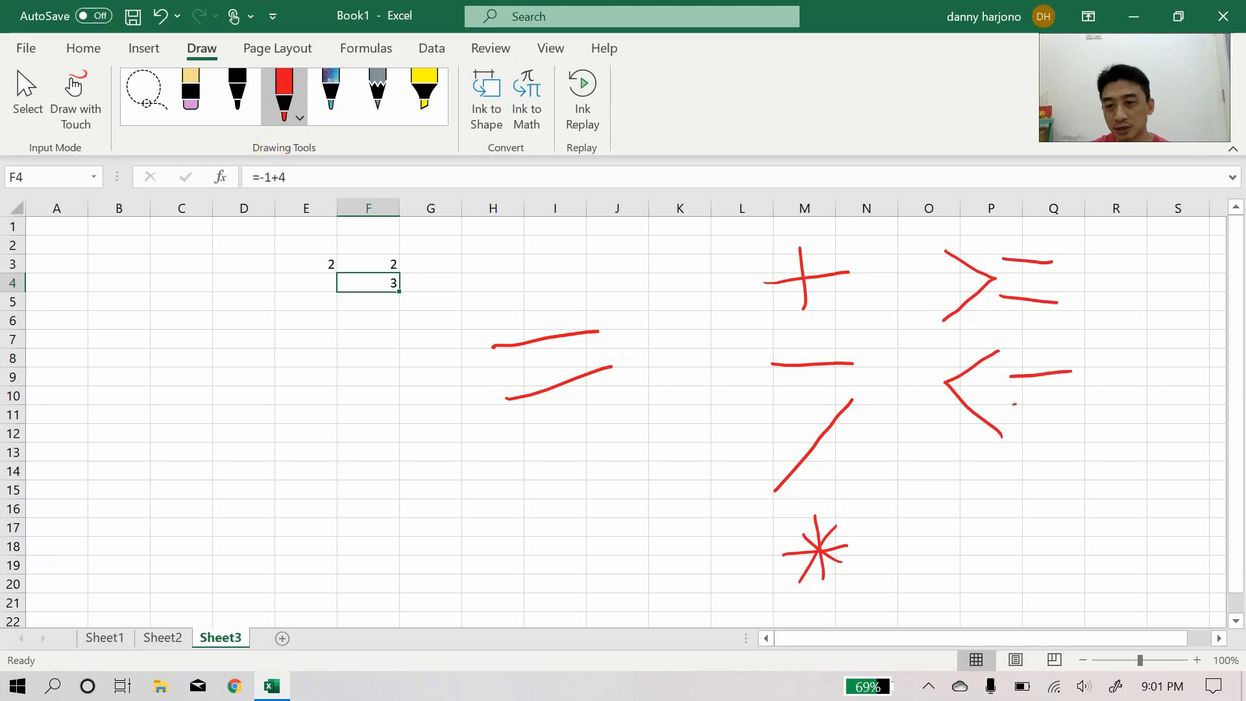
drag(1014, 403, 1080, 402)
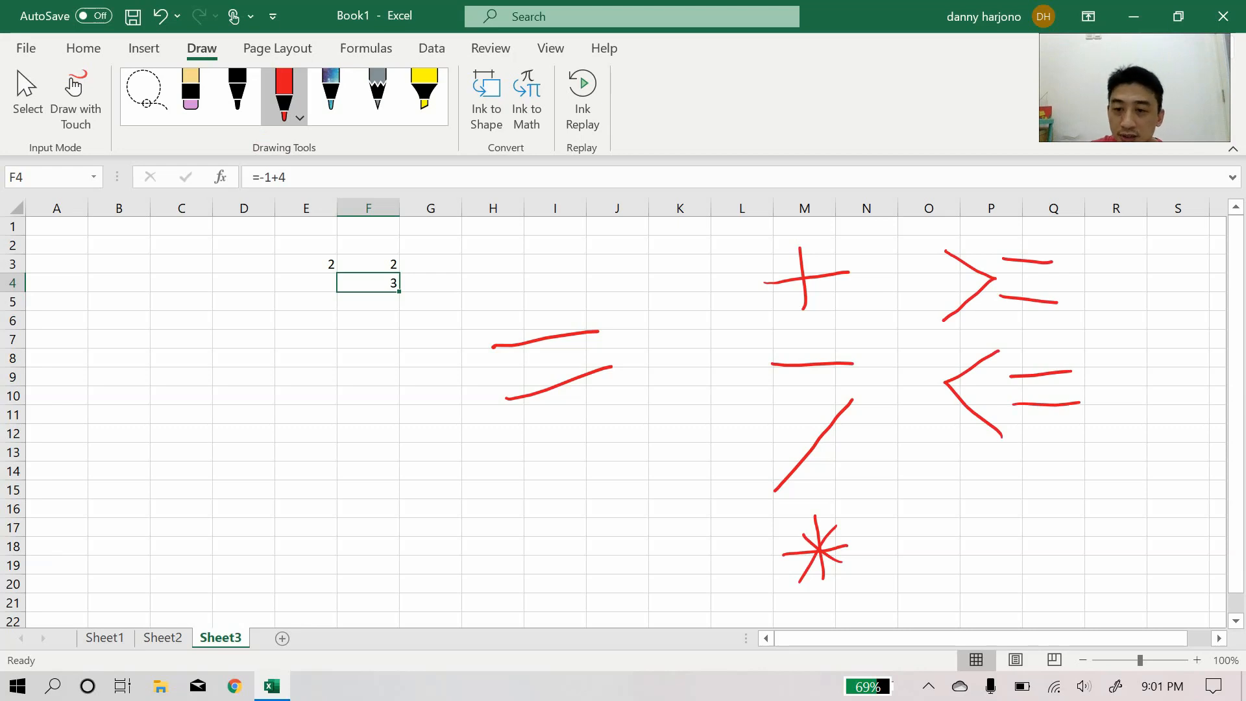
mouse_move(1010, 490)
mouse_down()
mouse_move(958, 530)
mouse_move(997, 591)
mouse_up()
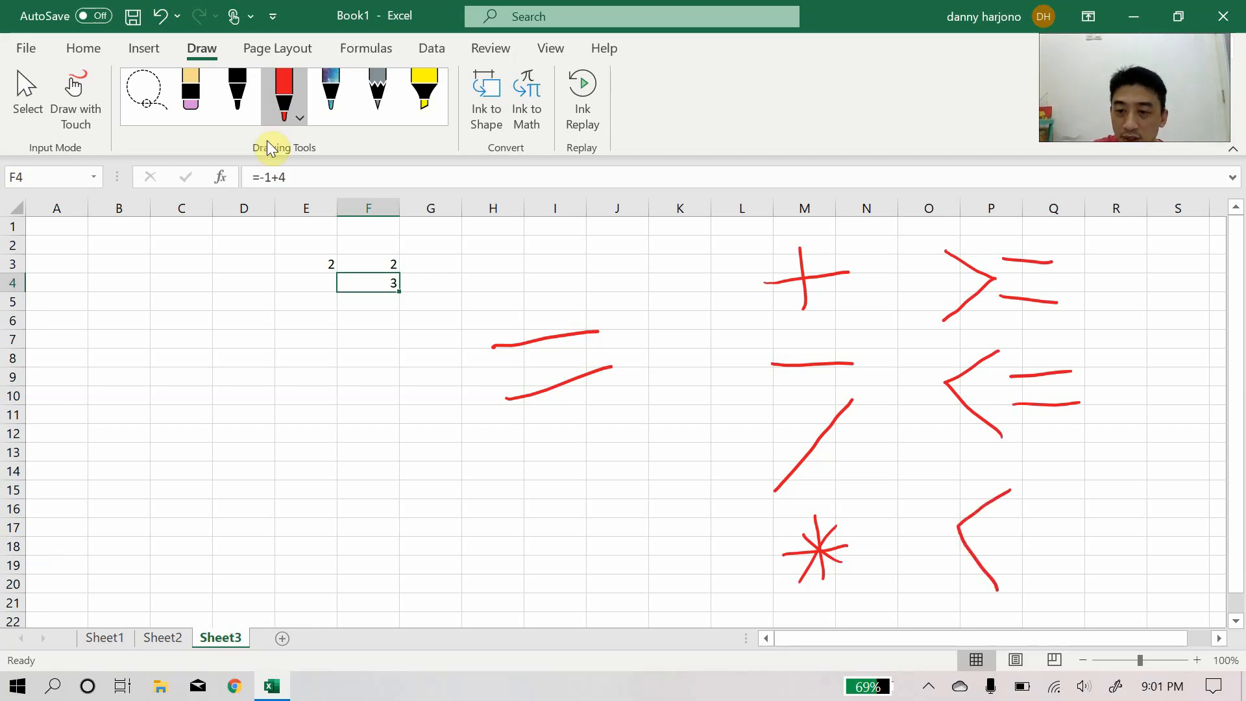
mouse_move(1027, 490)
mouse_down()
mouse_move(1080, 528)
mouse_move(1023, 582)
mouse_up()
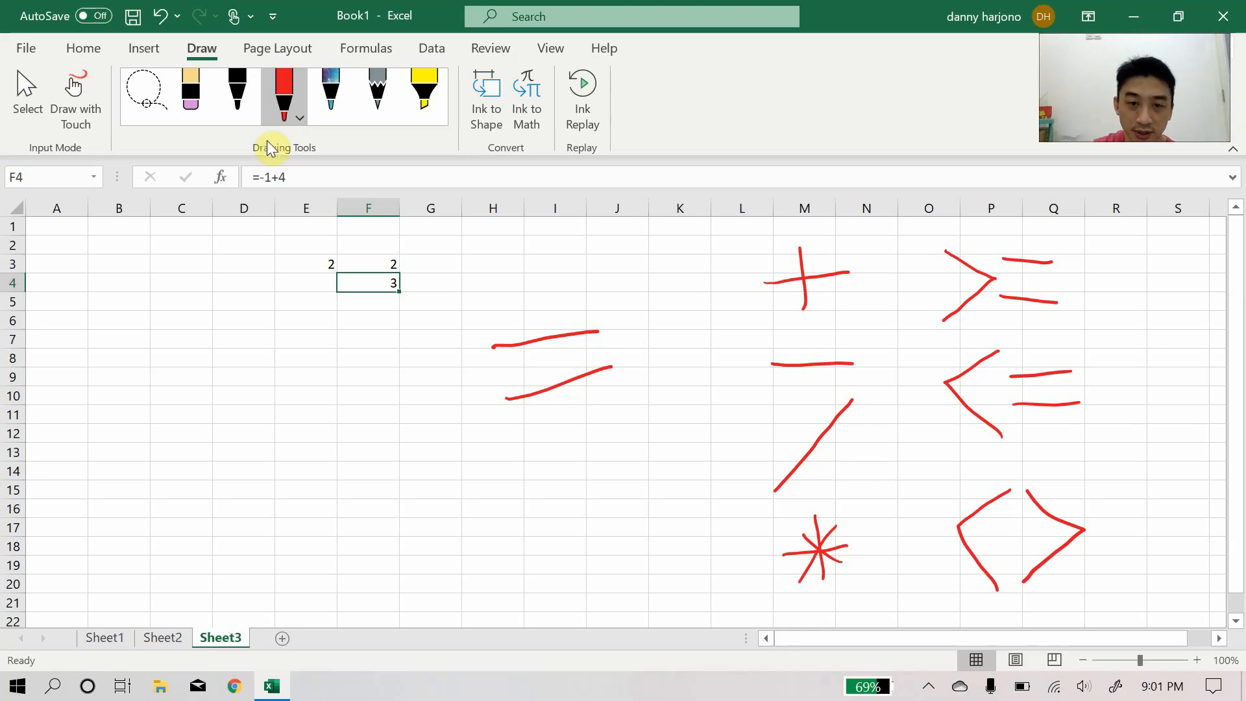
Draw a red percent sign around J11:K15, a caret around J2:K4 and a pair of parentheses spanning about D13:G16
mouse_move(646, 410)
mouse_down()
mouse_move(636, 487)
mouse_move(669, 472)
mouse_up()
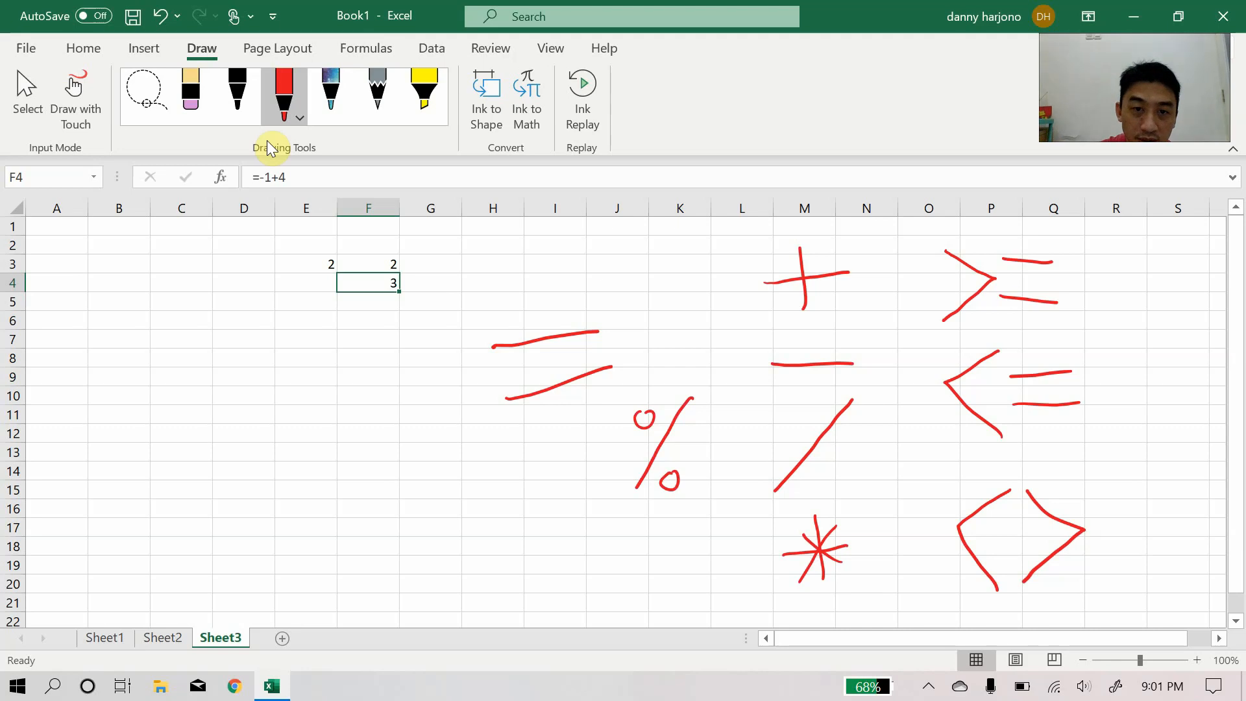
mouse_move(599, 277)
mouse_down()
mouse_move(625, 249)
mouse_move(653, 255)
mouse_up()
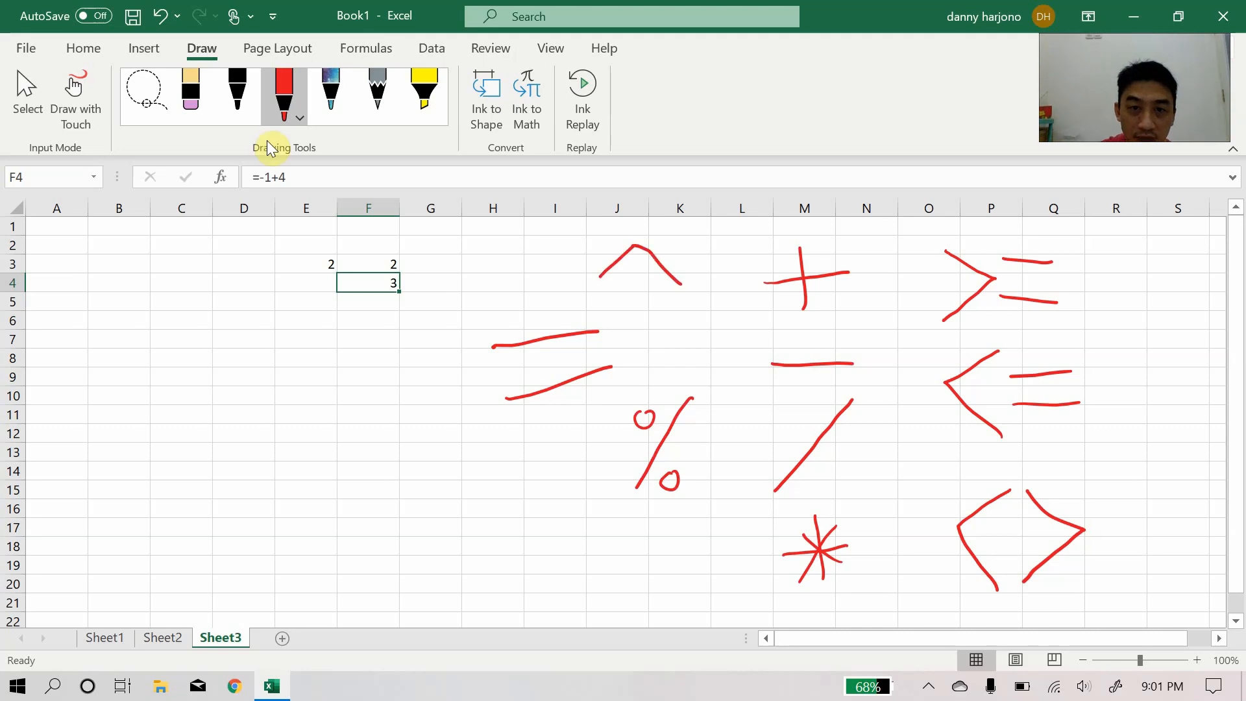
drag(633, 248, 601, 278)
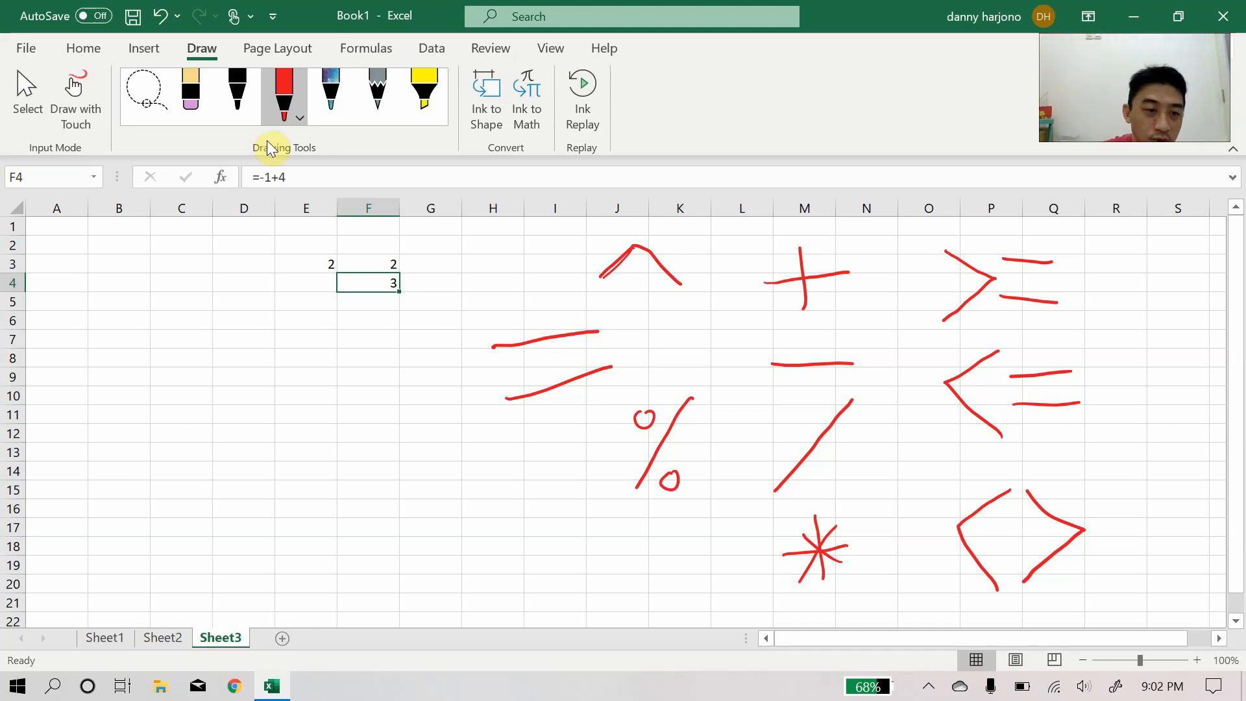
drag(237, 442, 233, 513)
mouse_move(437, 445)
mouse_down()
mouse_move(457, 454)
mouse_move(448, 521)
mouse_up()
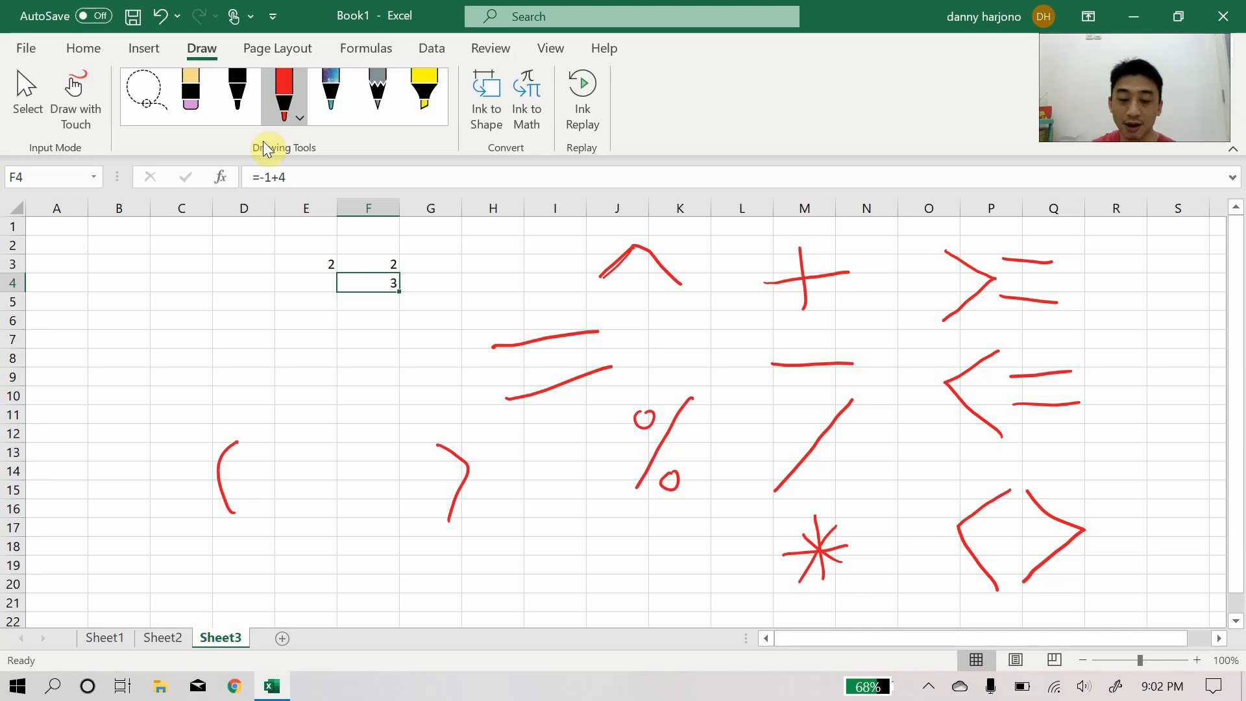
On Sheet2, start the Luas formula for product A in cell D2 with a reference to B2
click(174, 642)
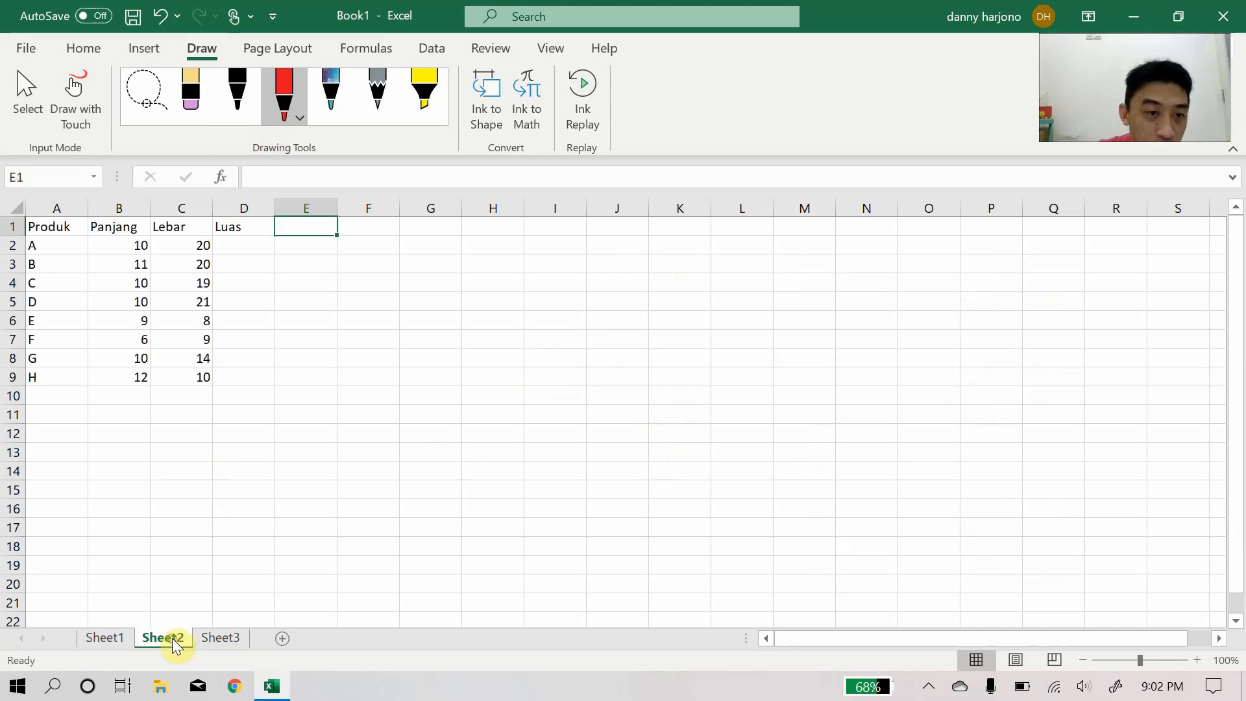
click(245, 246)
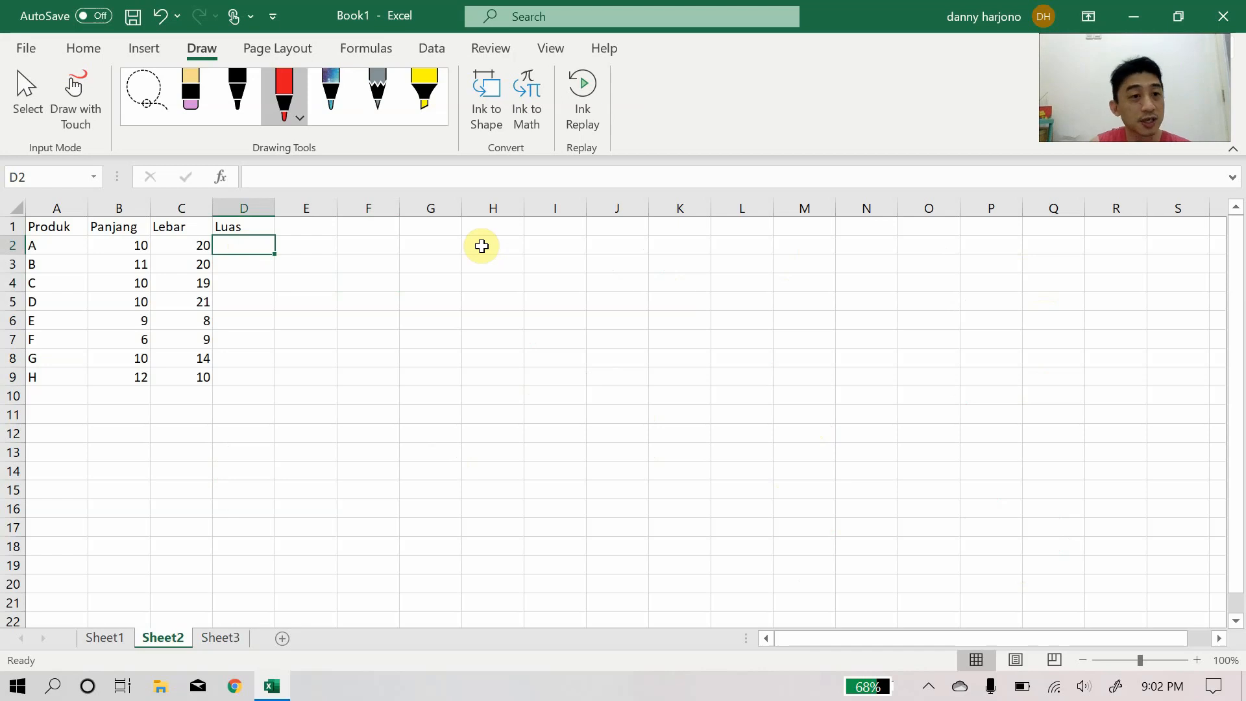
text(=)
key(Left)
key(Left)
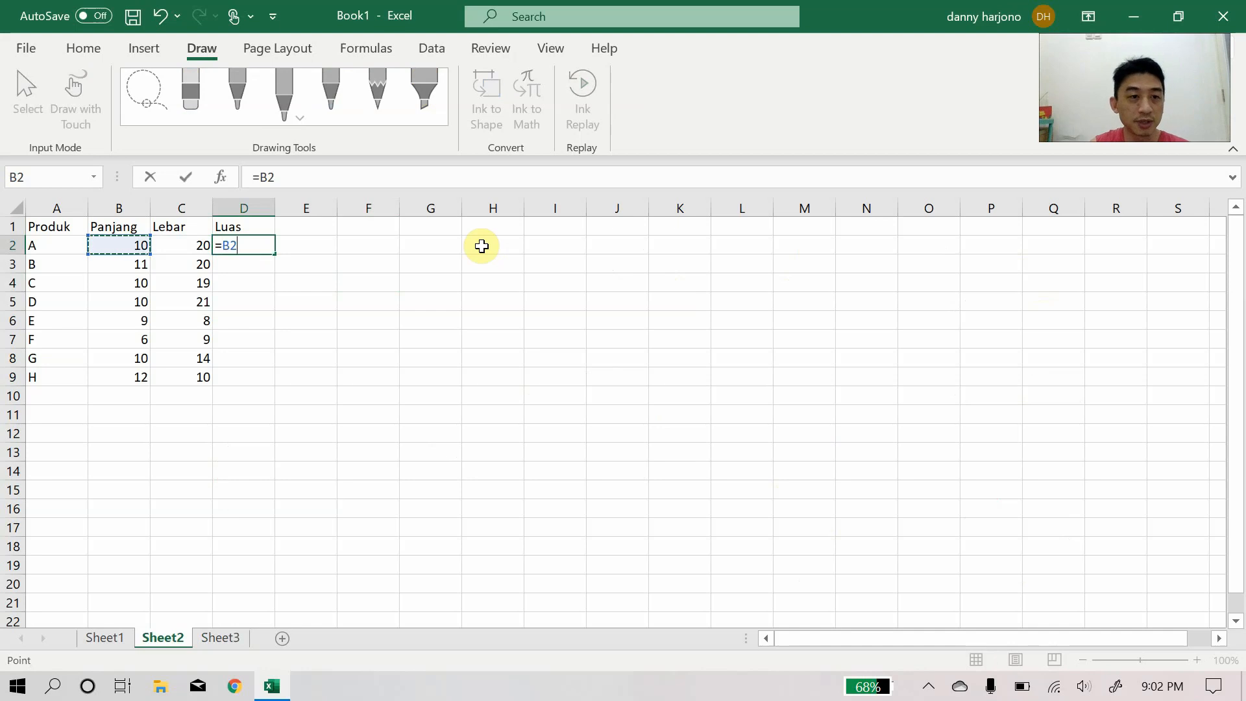
key(Right)
key(Right)
key(Left)
key(Left)
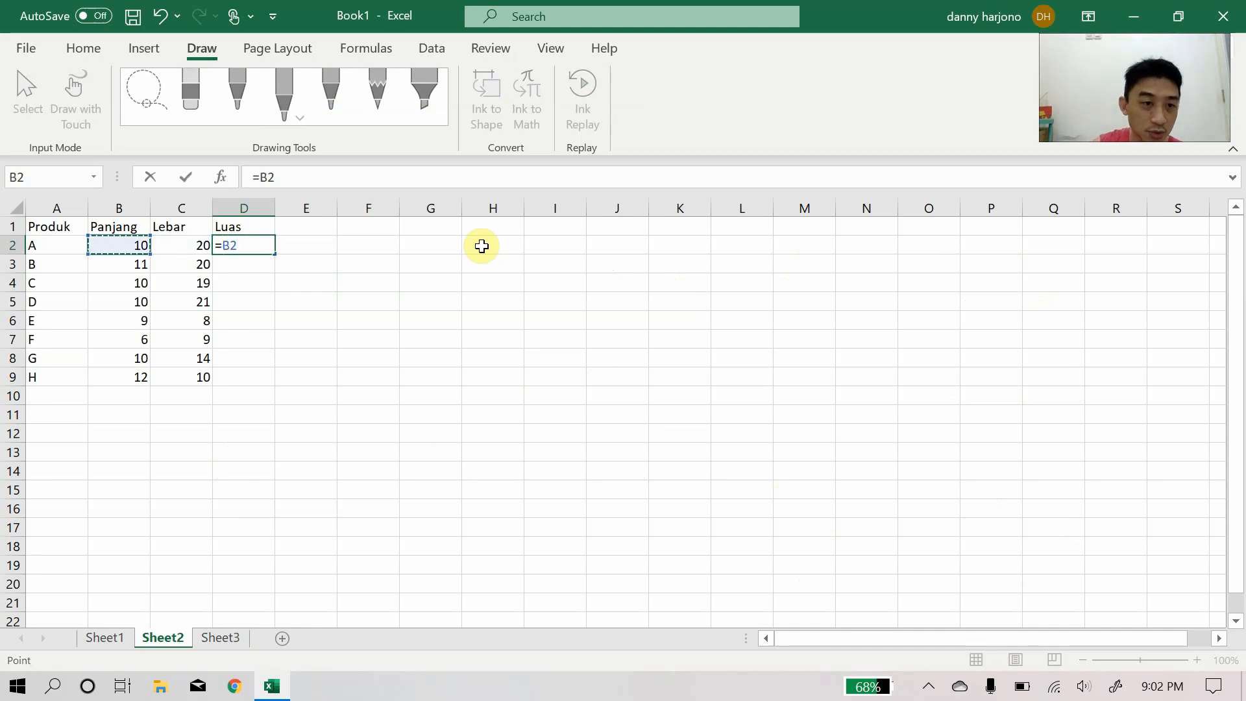
key(Right)
key(Right)
key(Left)
key(Left)
key(Right)
key(Right)
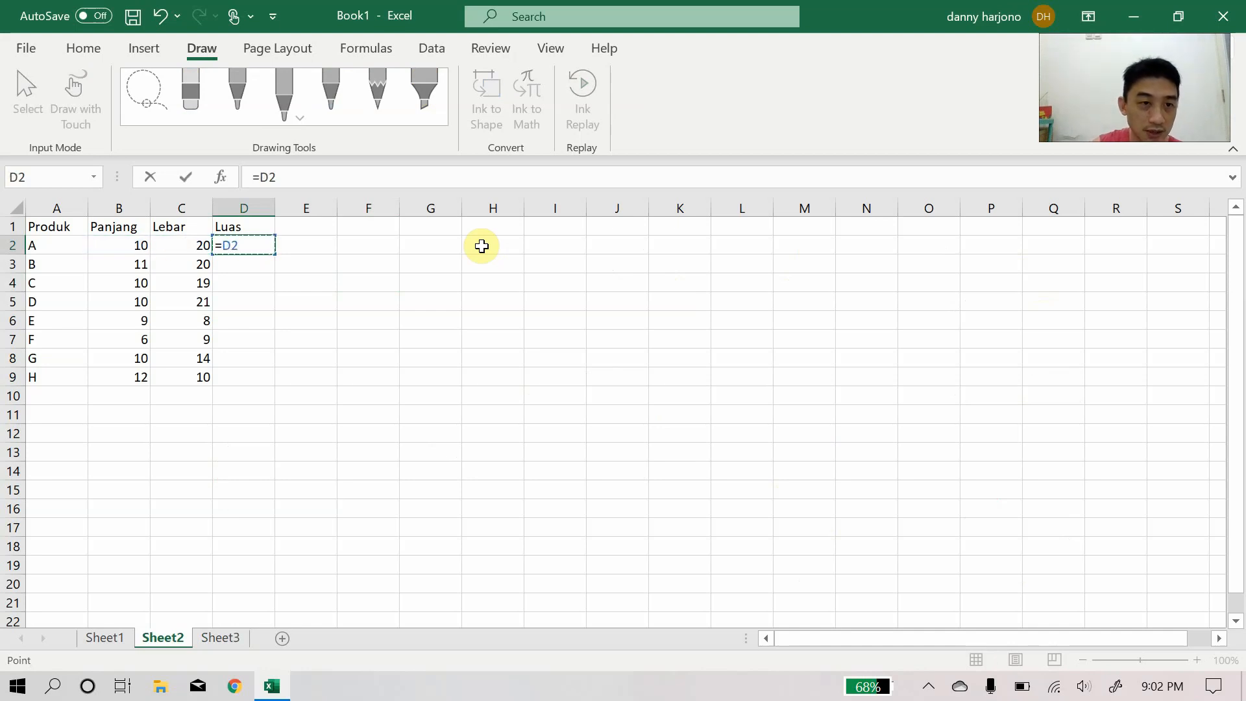
key(Left)
key(Left)
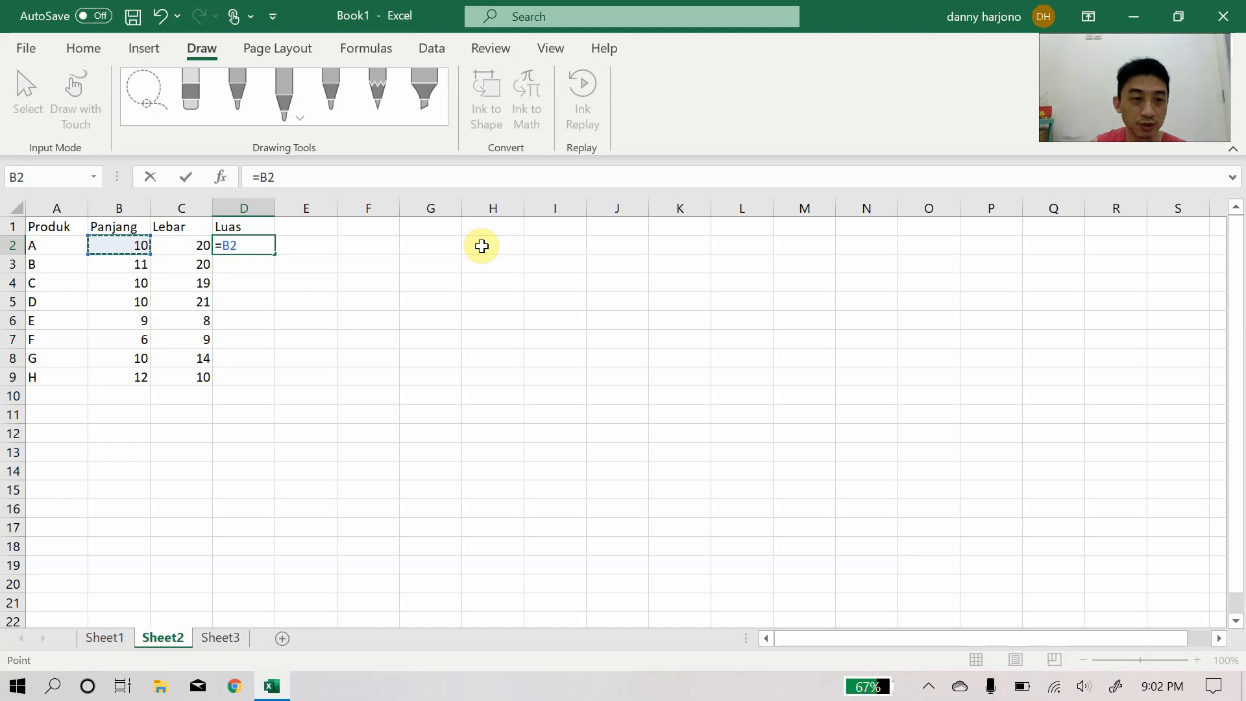
Complete the D2 formula as =B2*C2 to multiply Panjang by Lebar for product A
text(*)
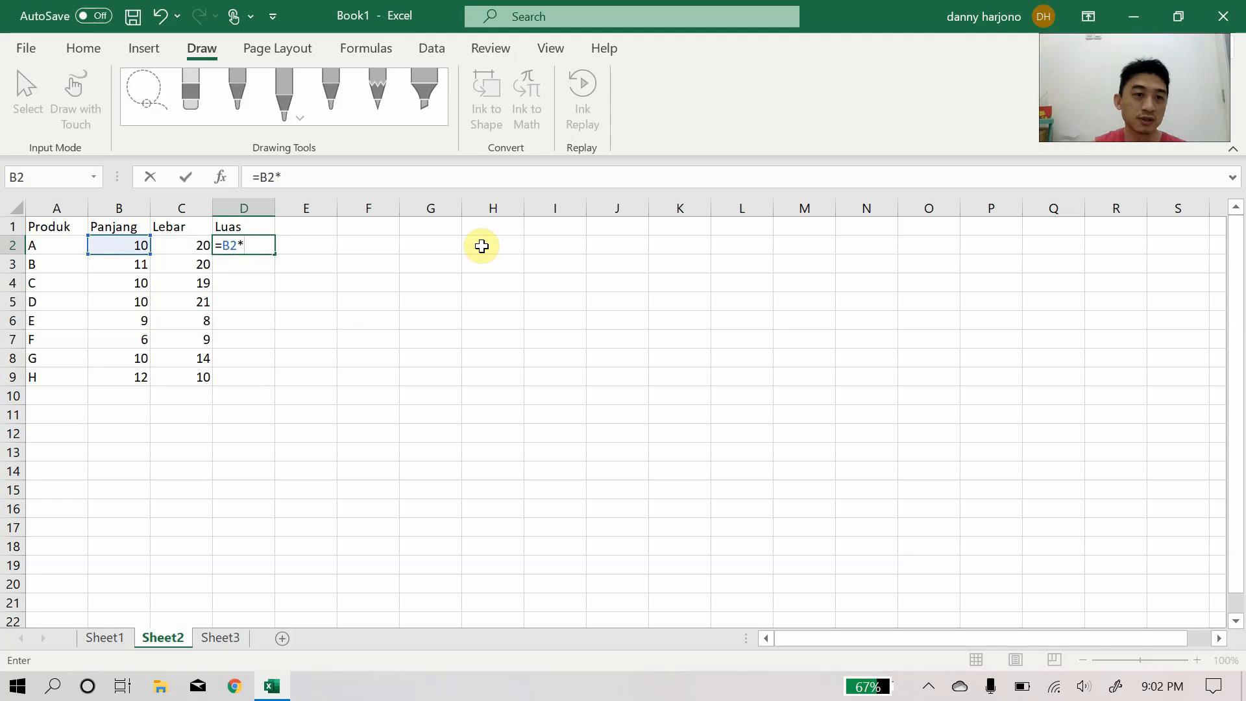
key(Left)
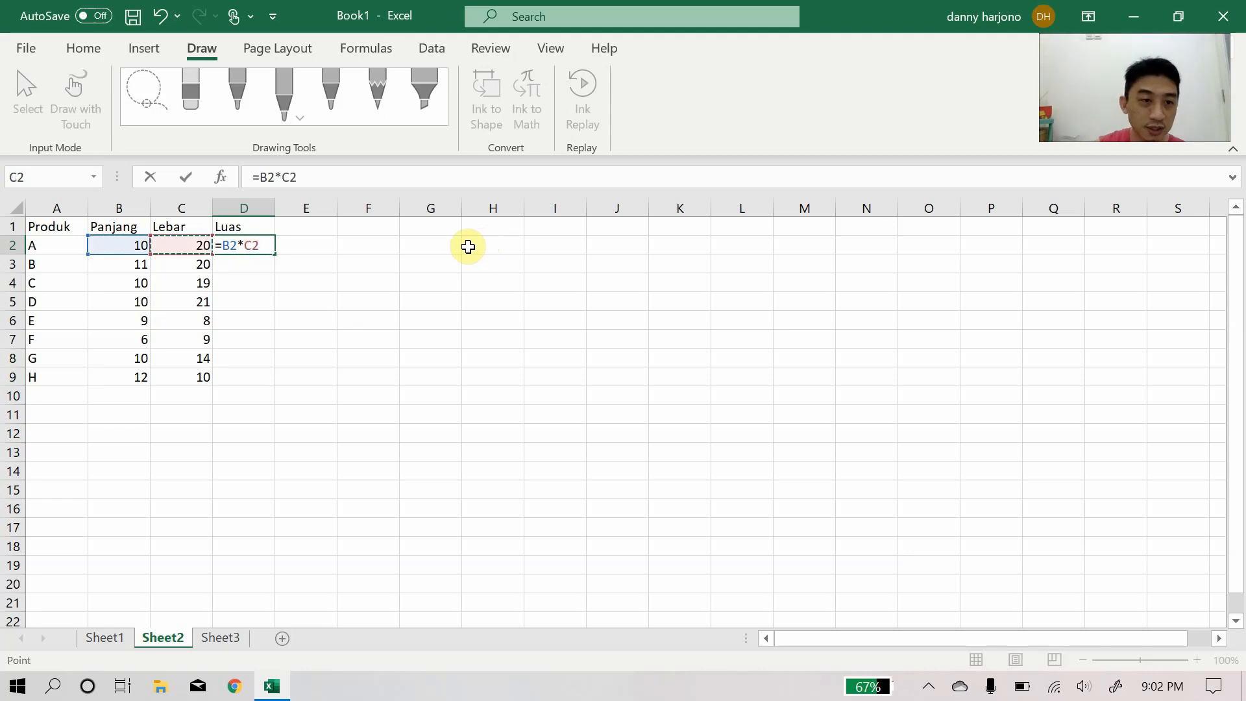
key(Return)
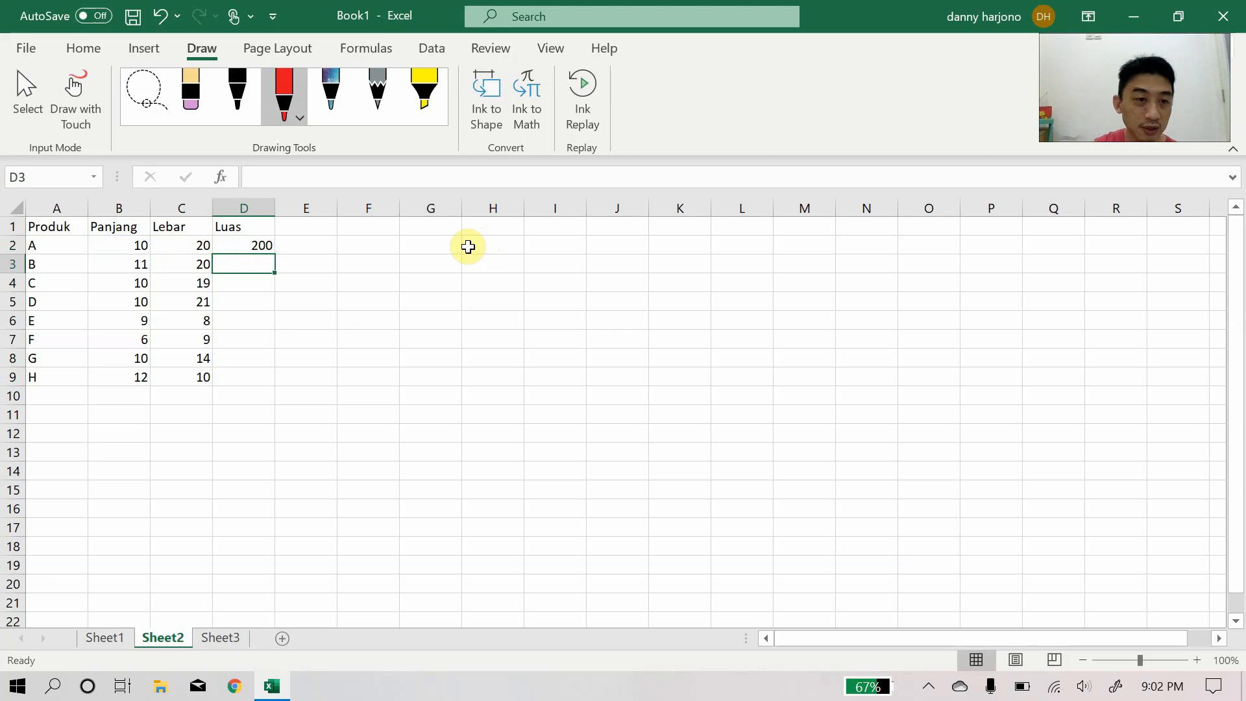
Enter the formula =B3*C3 in cell D3 to calculate the Luas of product B
text(=)
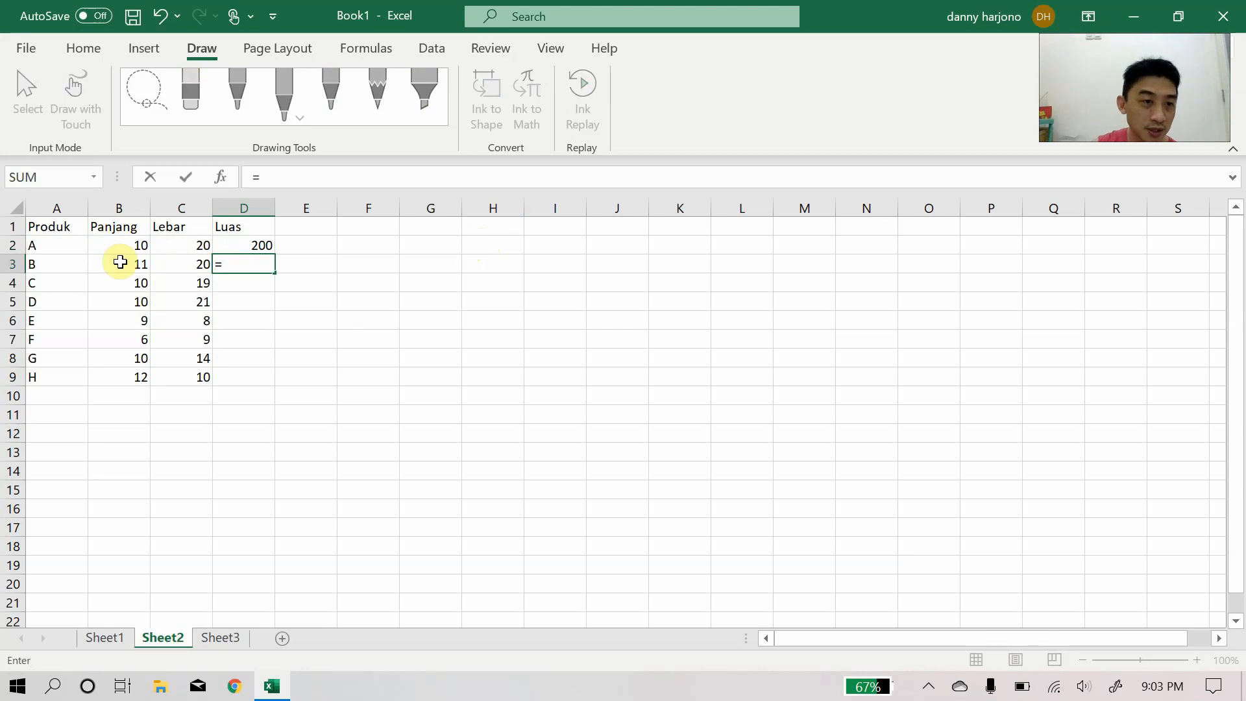
click(120, 262)
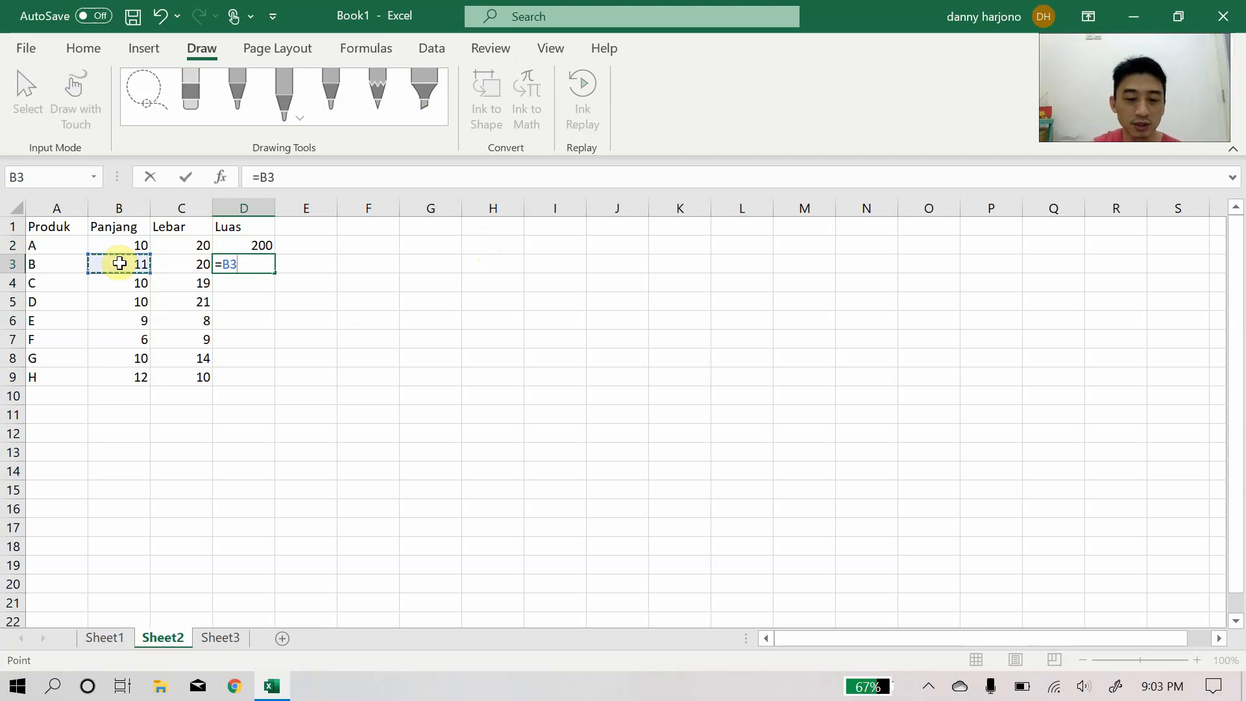
text(*)
click(188, 264)
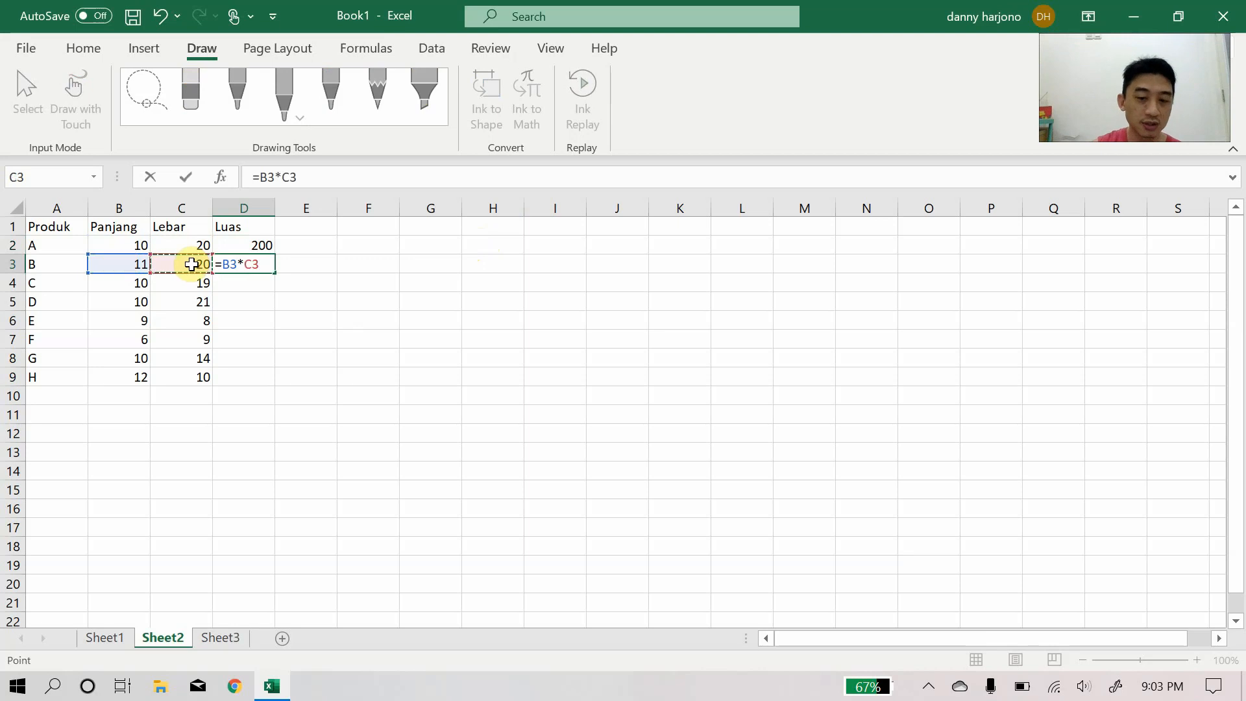
key(Return)
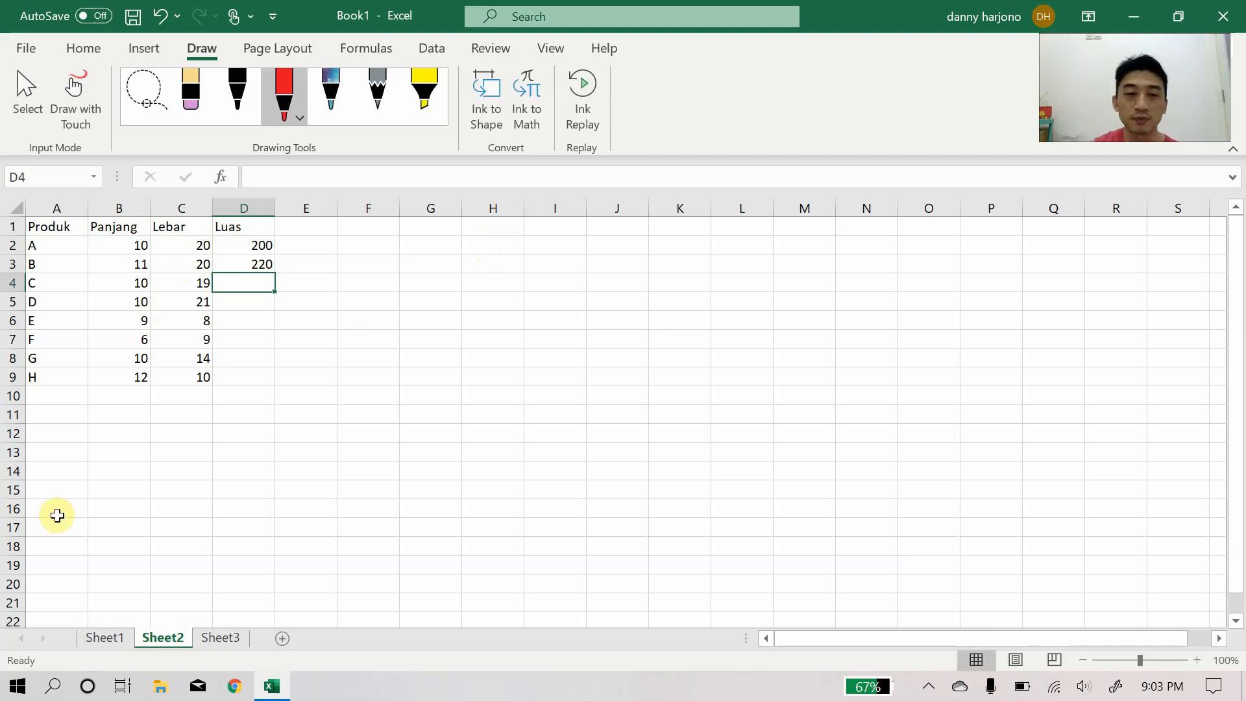
Enter the formula =B4*C4 in cell D4 to calculate the Luas of product C
click(301, 176)
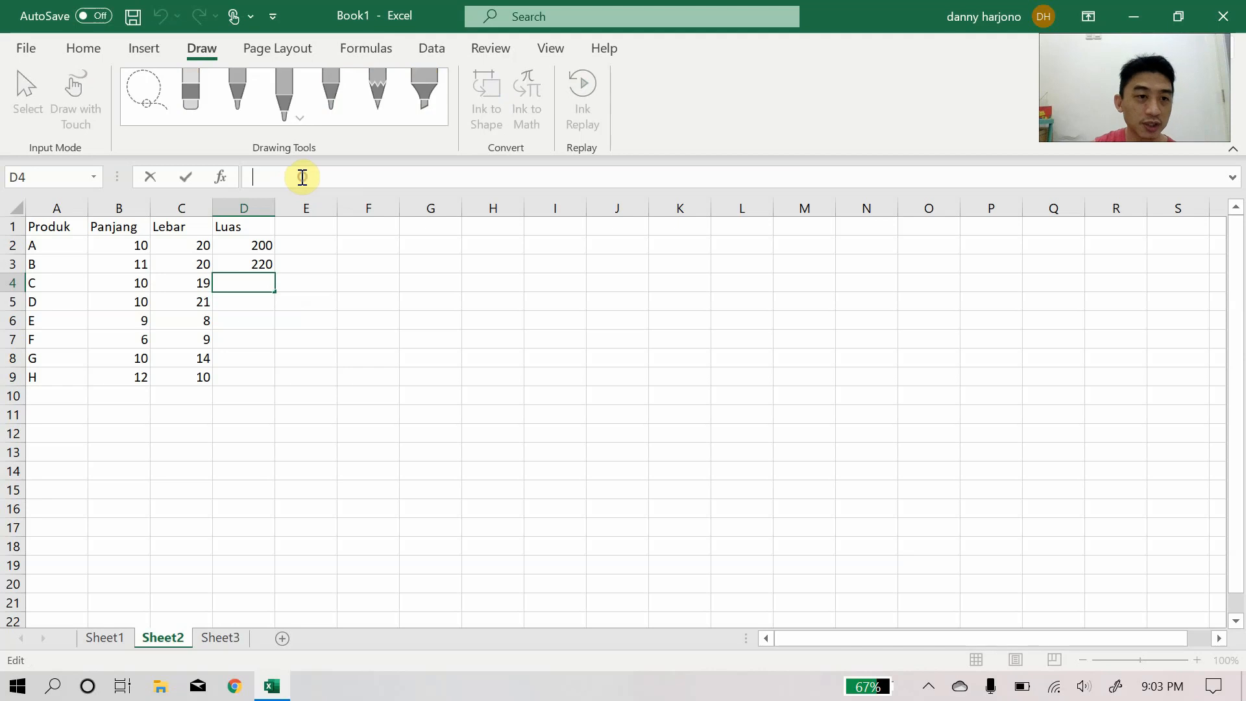
text(=)
click(125, 280)
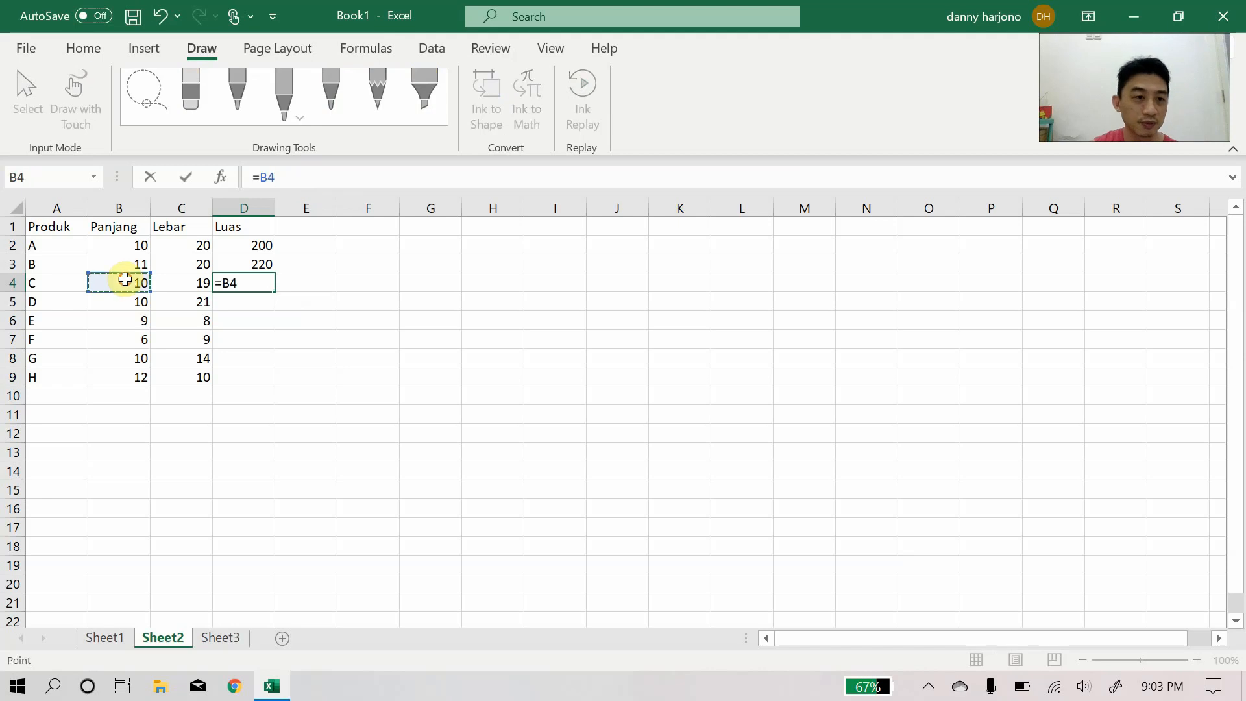
text(*)
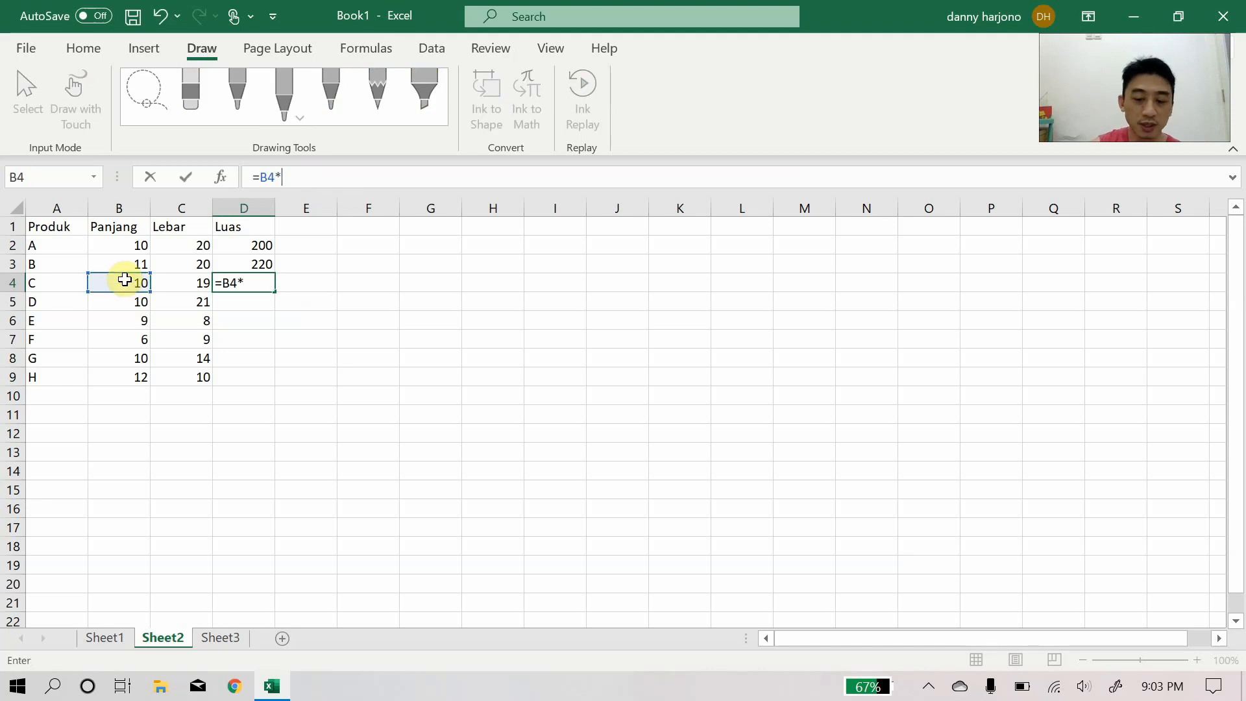
key(Left)
key(Return)
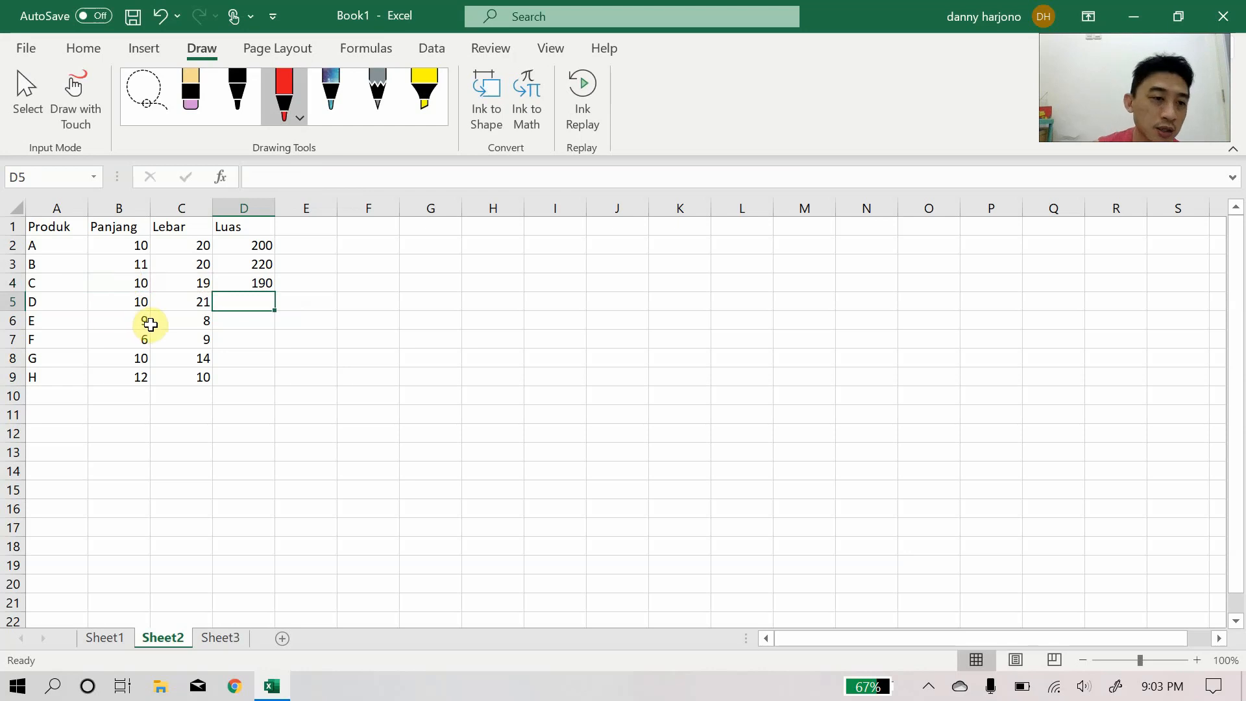
Check the topic list on Sheet1, and clear cells D3:D5 of the Luas column on Sheet2
click(107, 638)
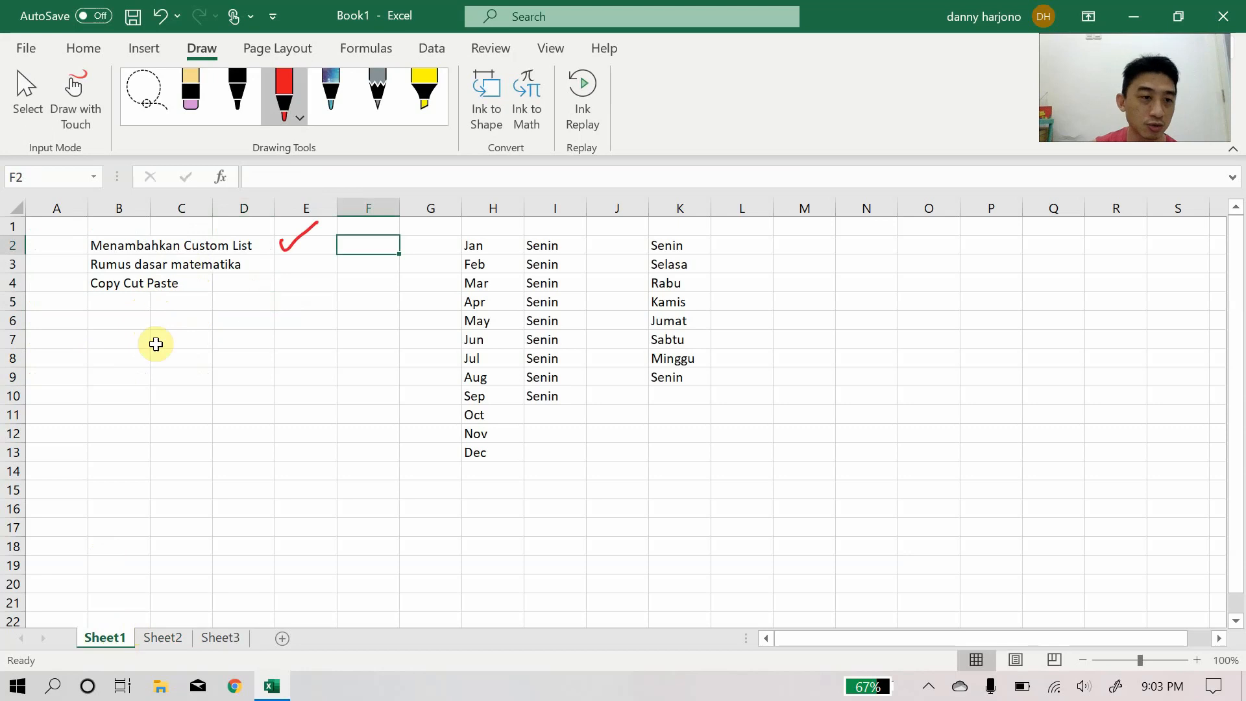
click(174, 638)
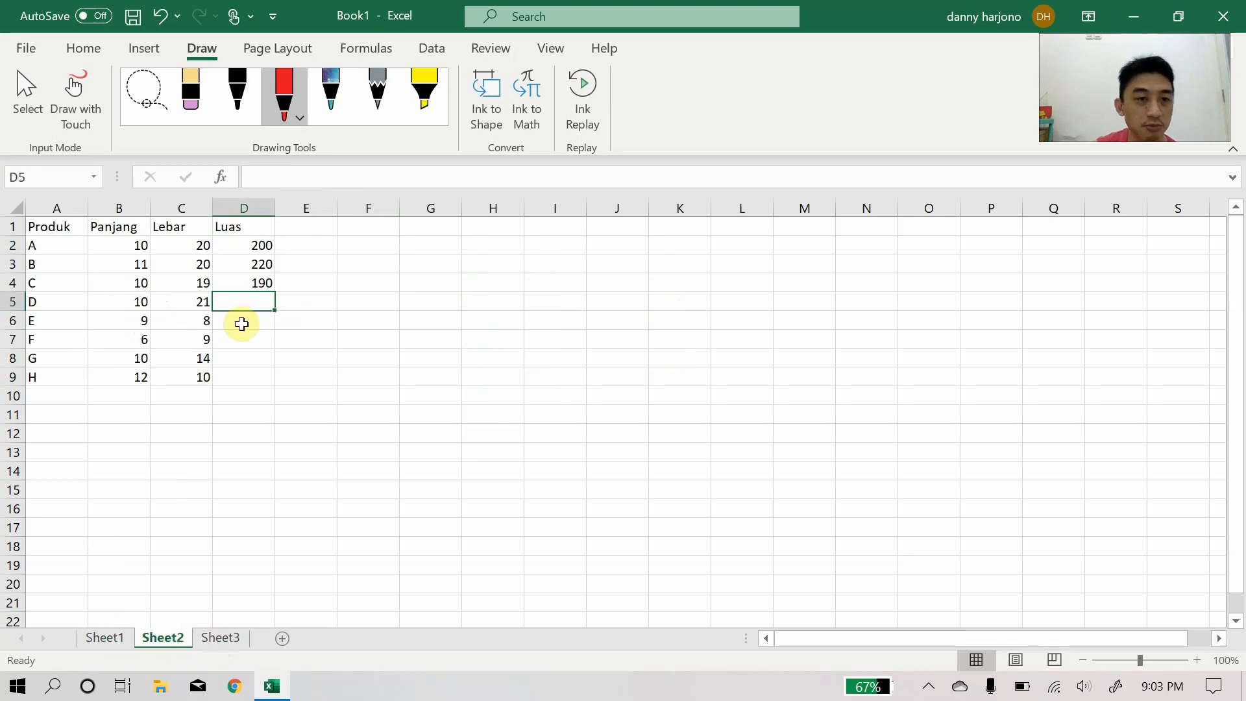
drag(252, 263, 254, 293)
key(Delete)
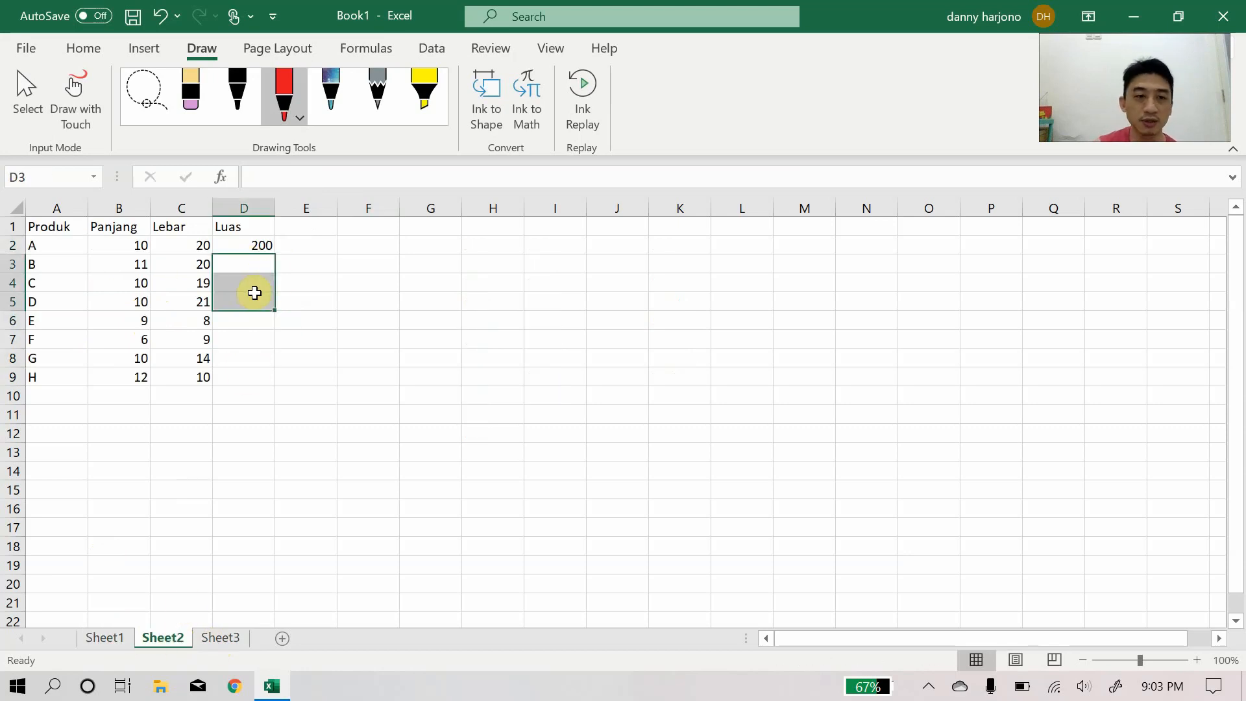
Copy the Luas formula from D2, paste it into D3:D9 and end the copy mode
click(258, 245)
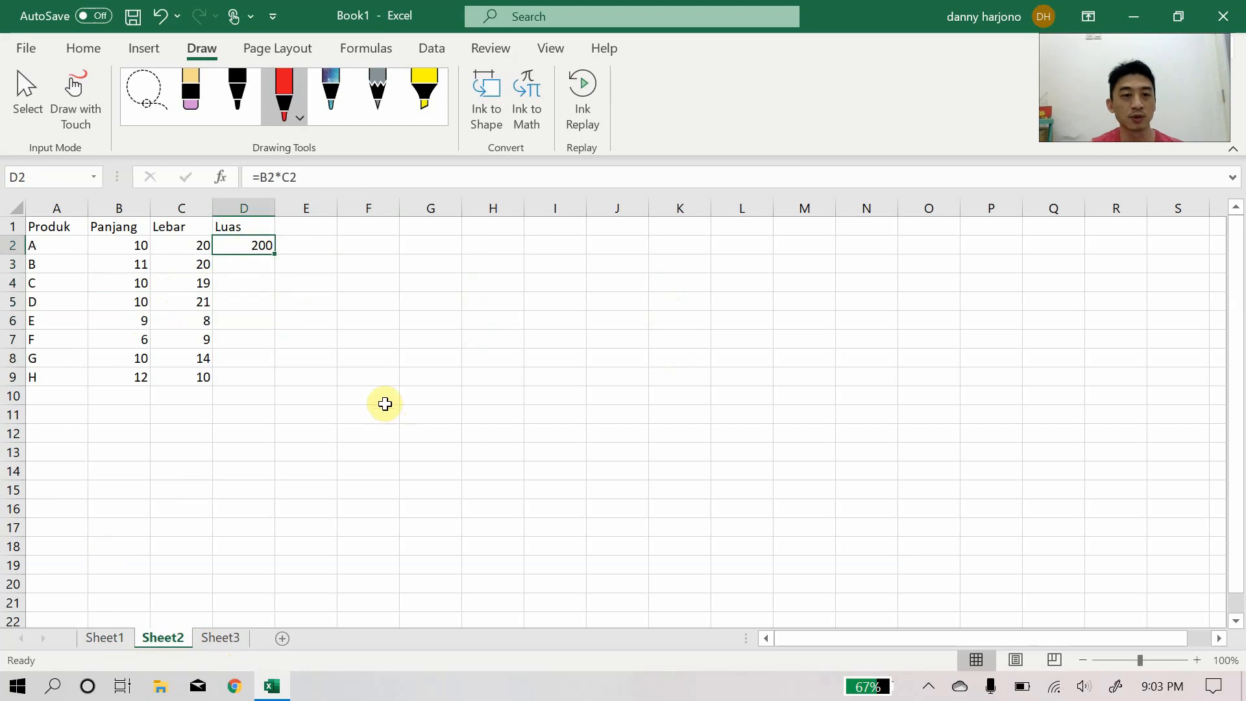
click(85, 48)
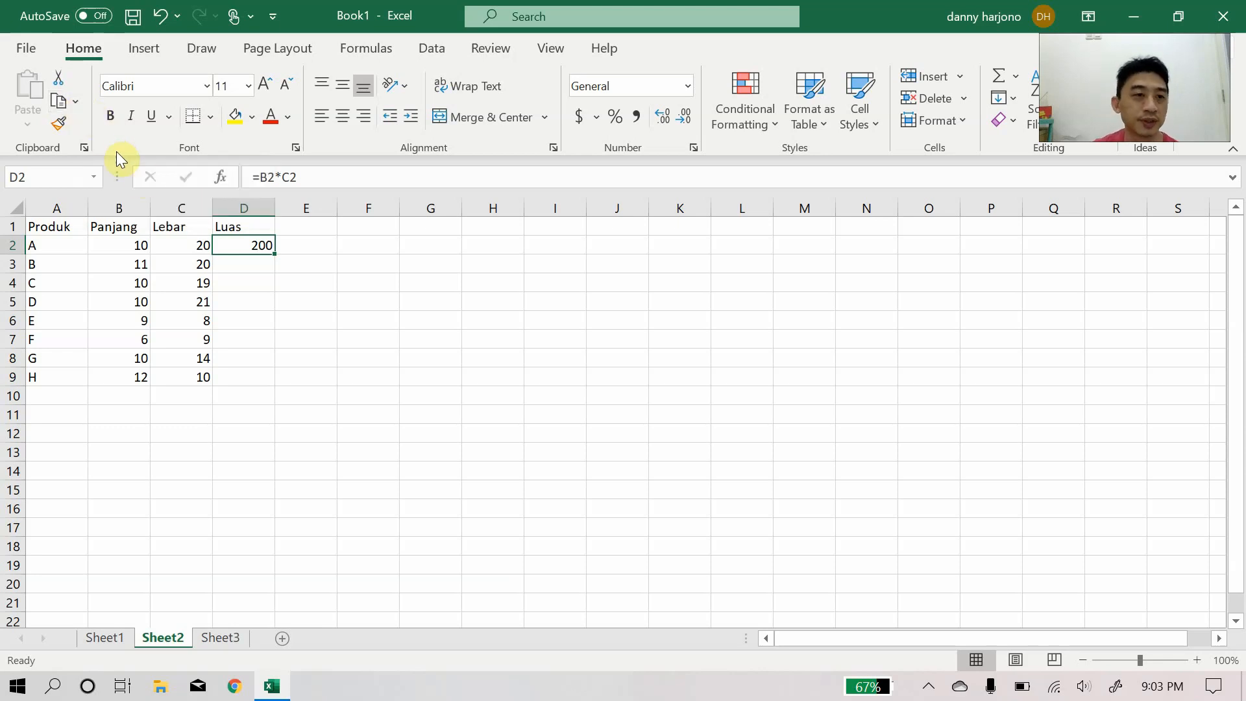
key(ctrl+c)
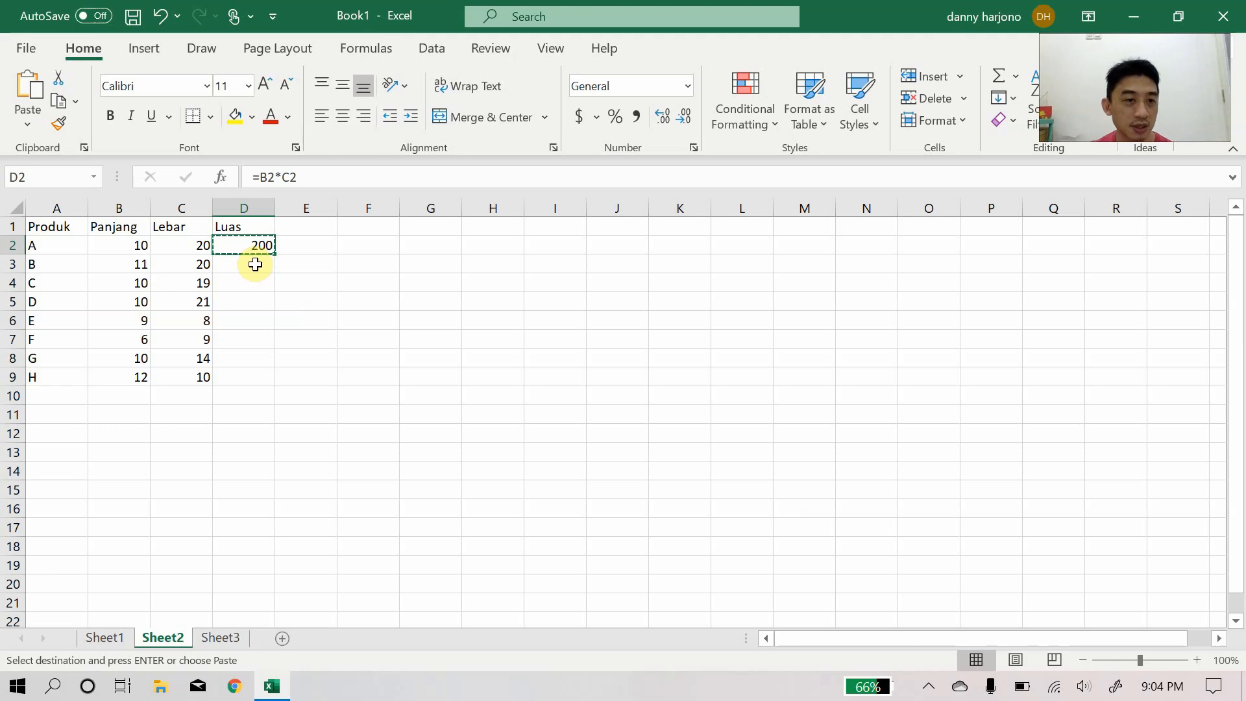
drag(252, 265, 245, 368)
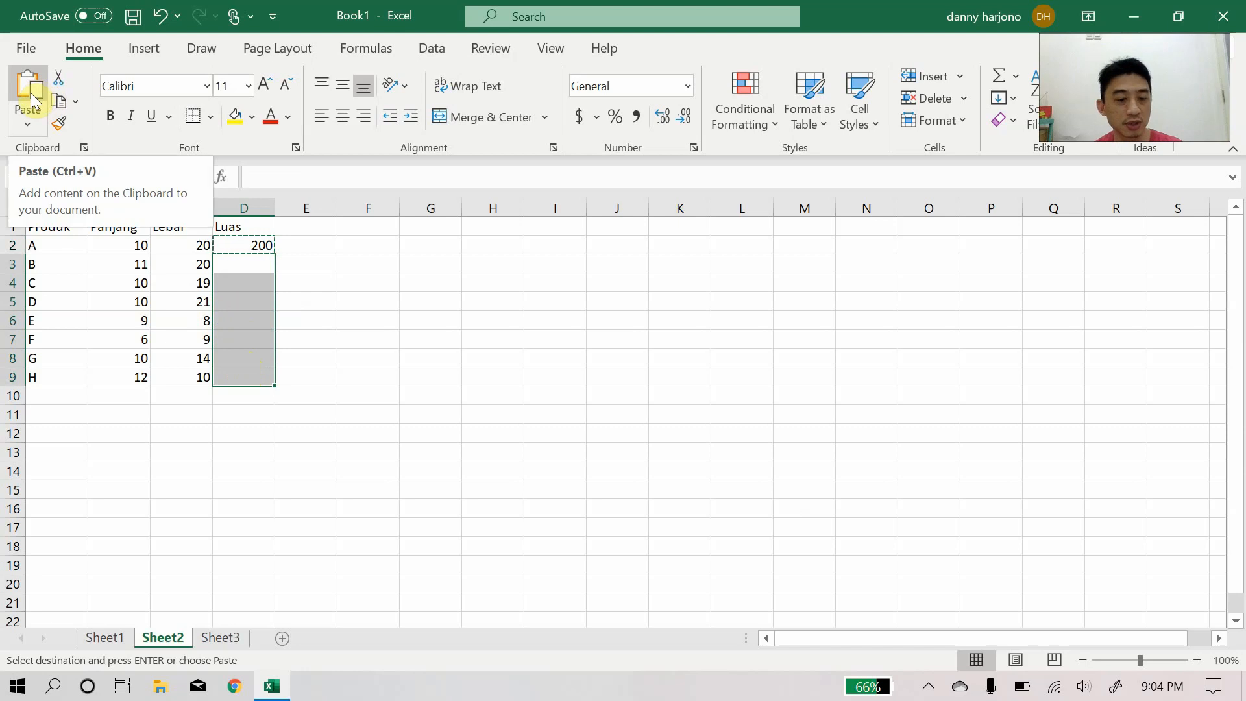
key(ctrl+v)
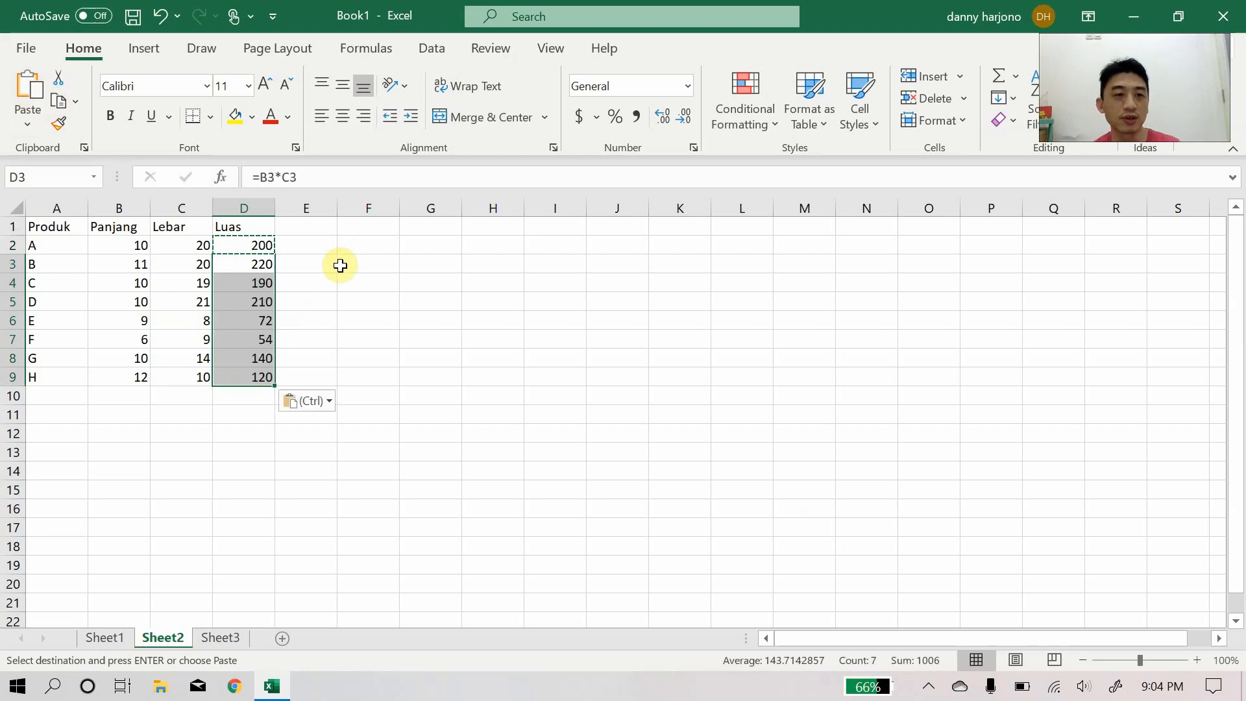
click(314, 305)
click(296, 245)
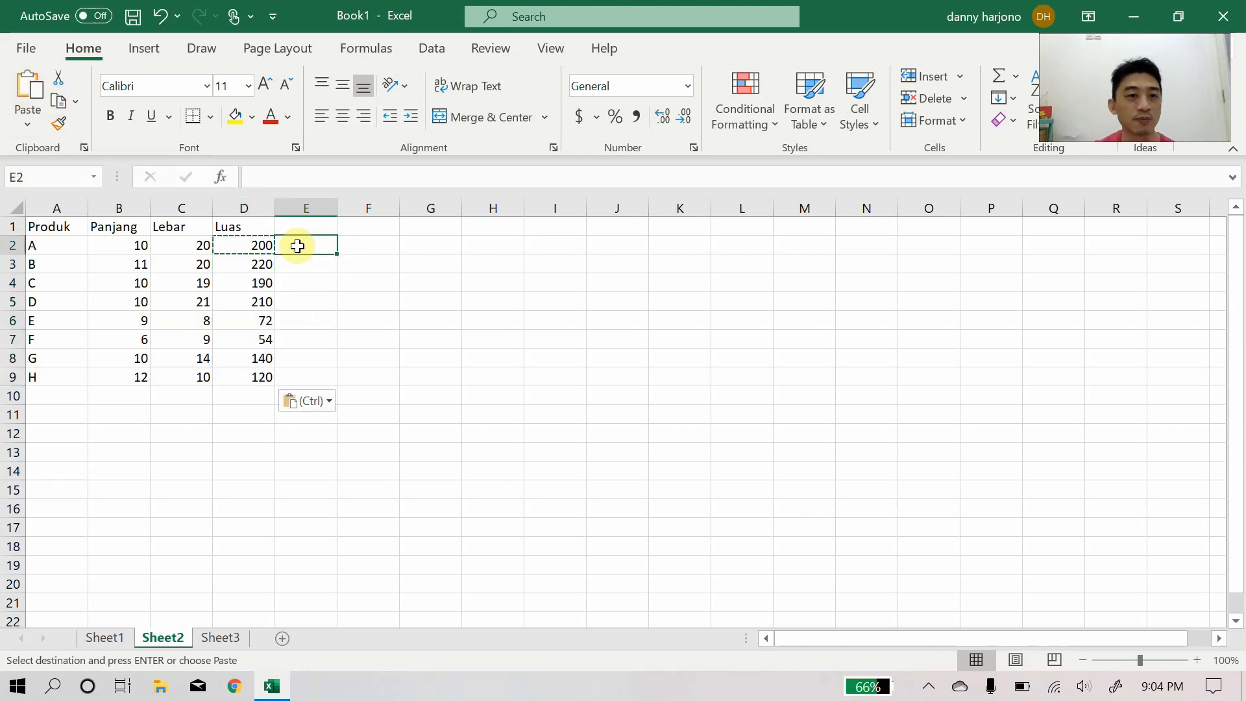
key(Escape)
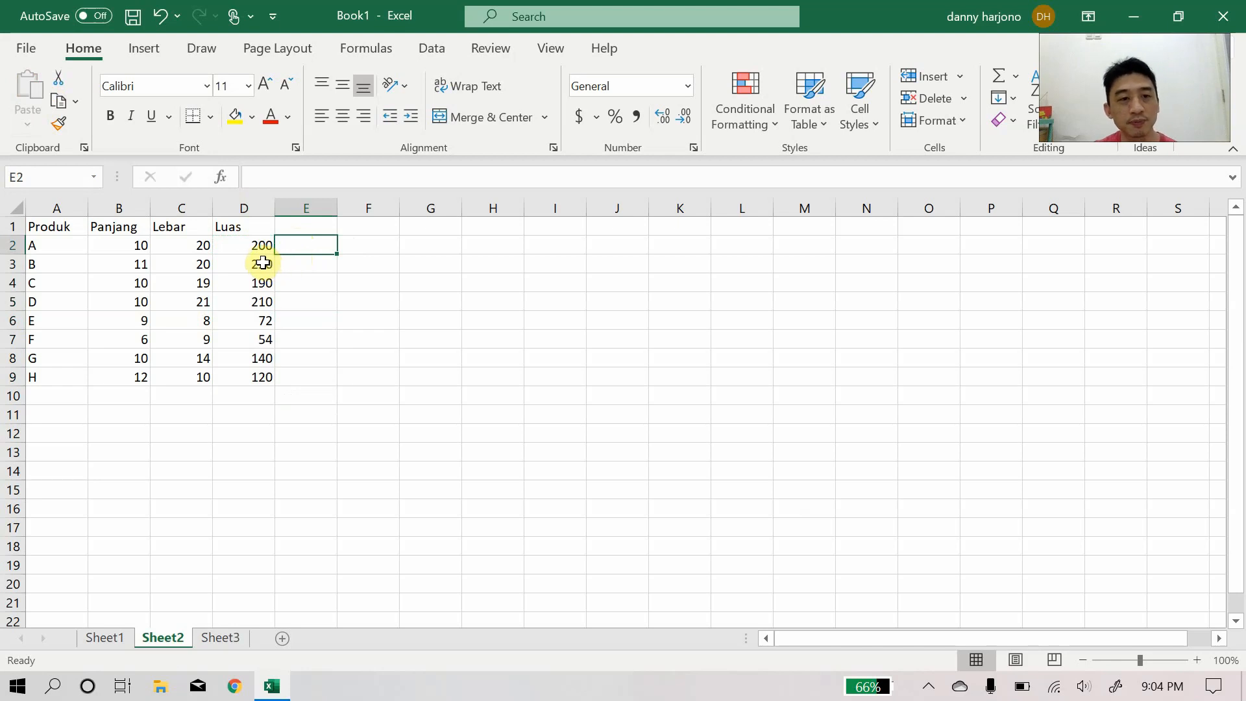
Clear D3:D9 and autofill the D2 formula down the Luas column to row 9
drag(262, 262, 259, 371)
key(Delete)
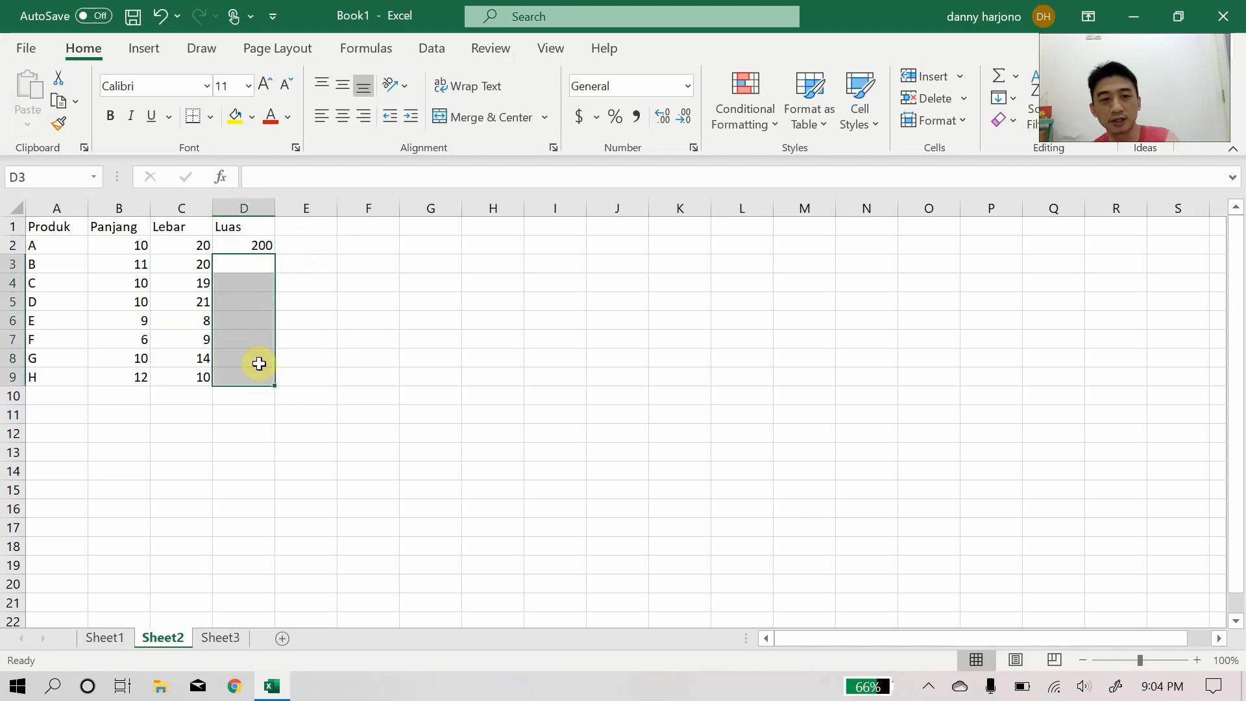
click(251, 245)
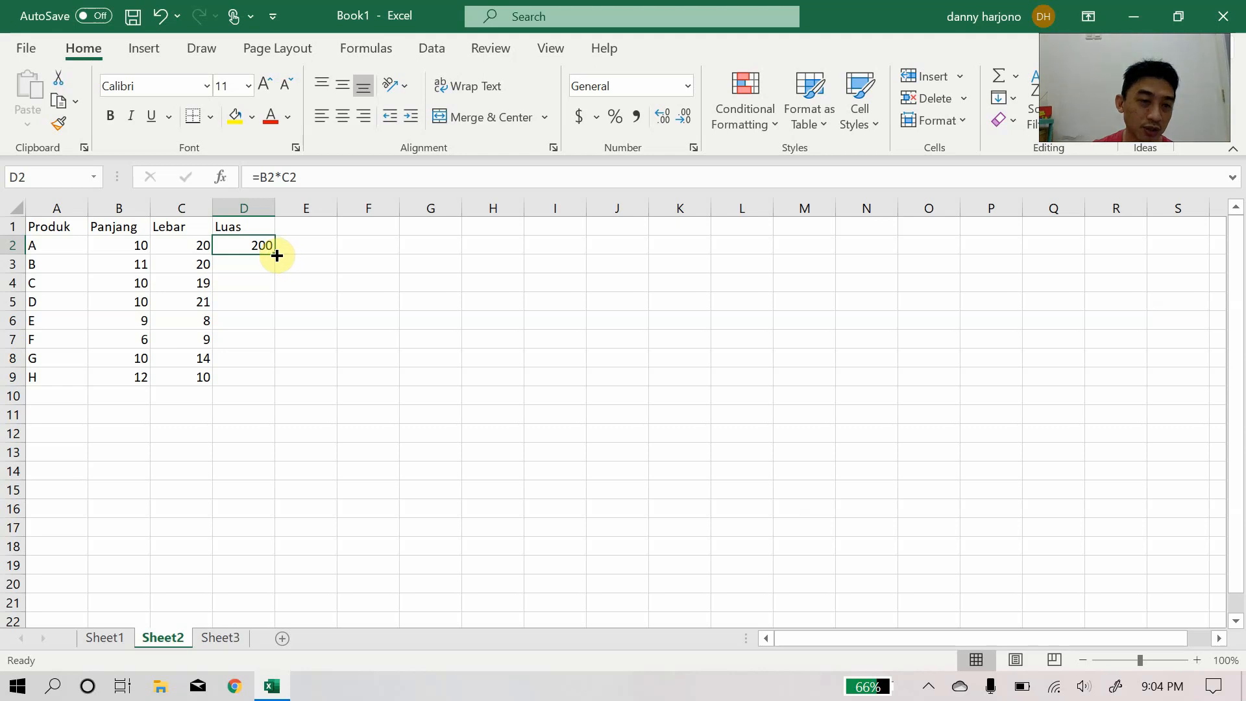
double_click(275, 256)
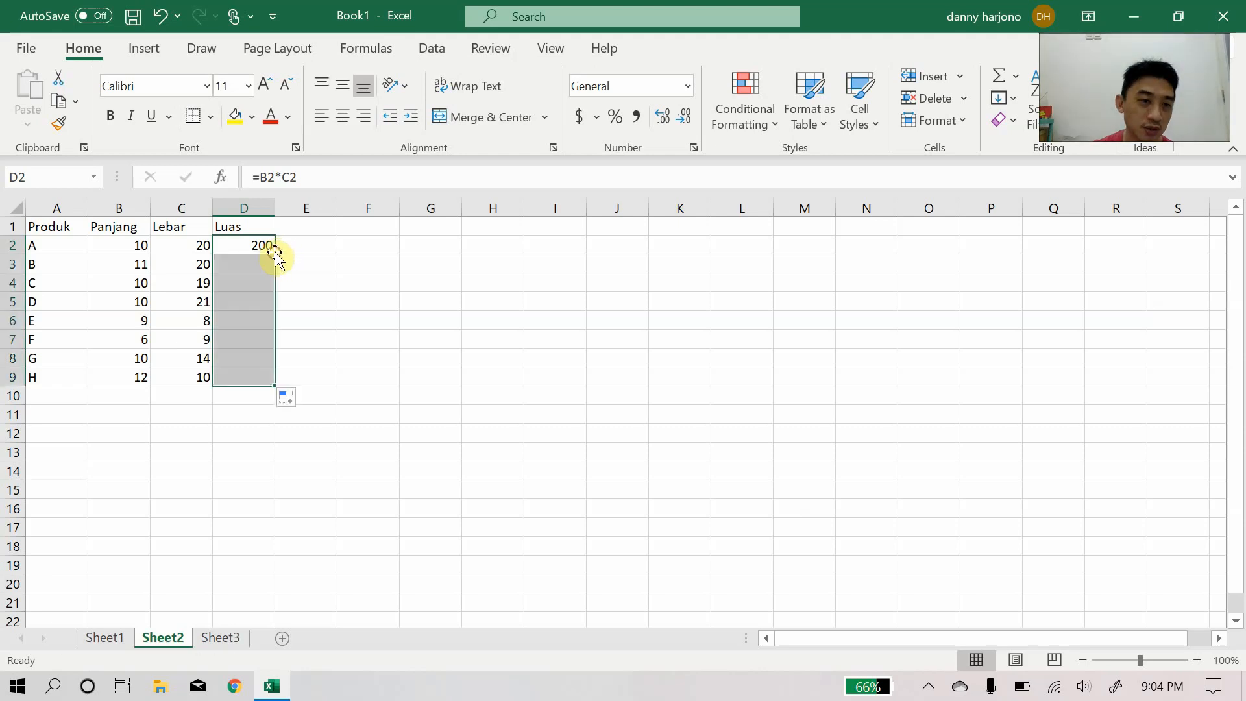
click(349, 306)
Clear D3:D9 again and use Fill Down over D2:D9 to repeat the D2 formula
drag(256, 268, 257, 371)
key(Delete)
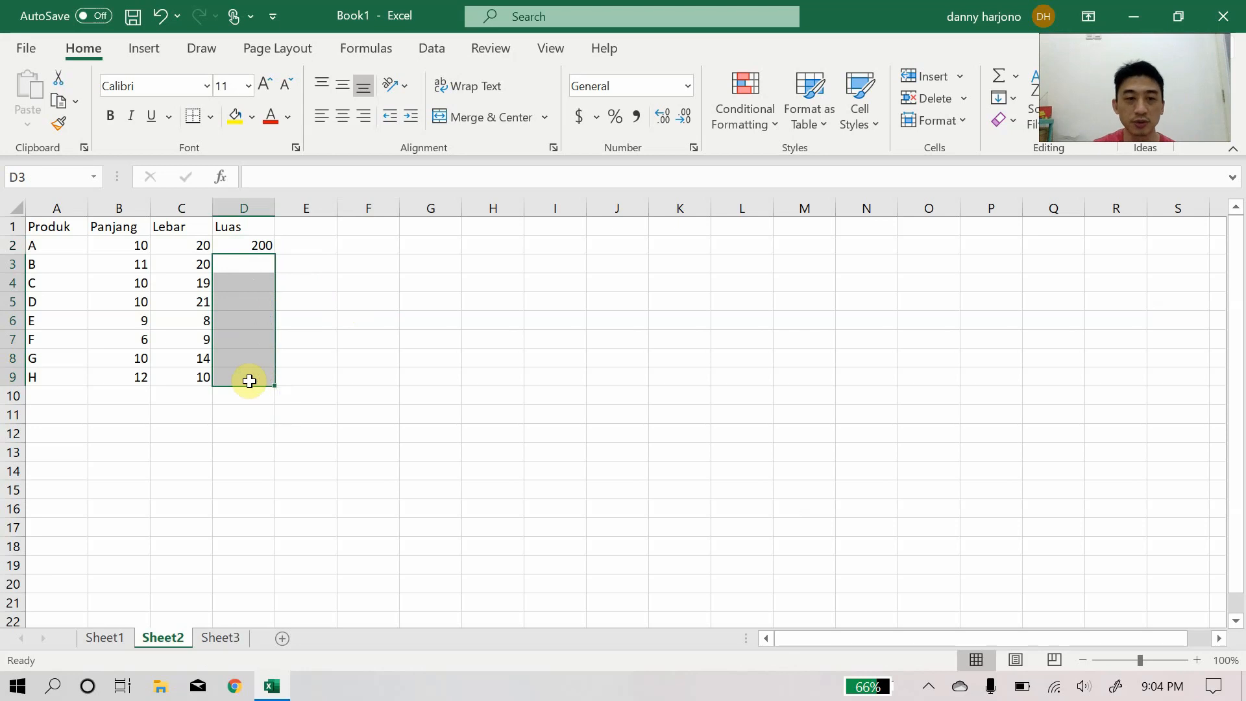
click(233, 373)
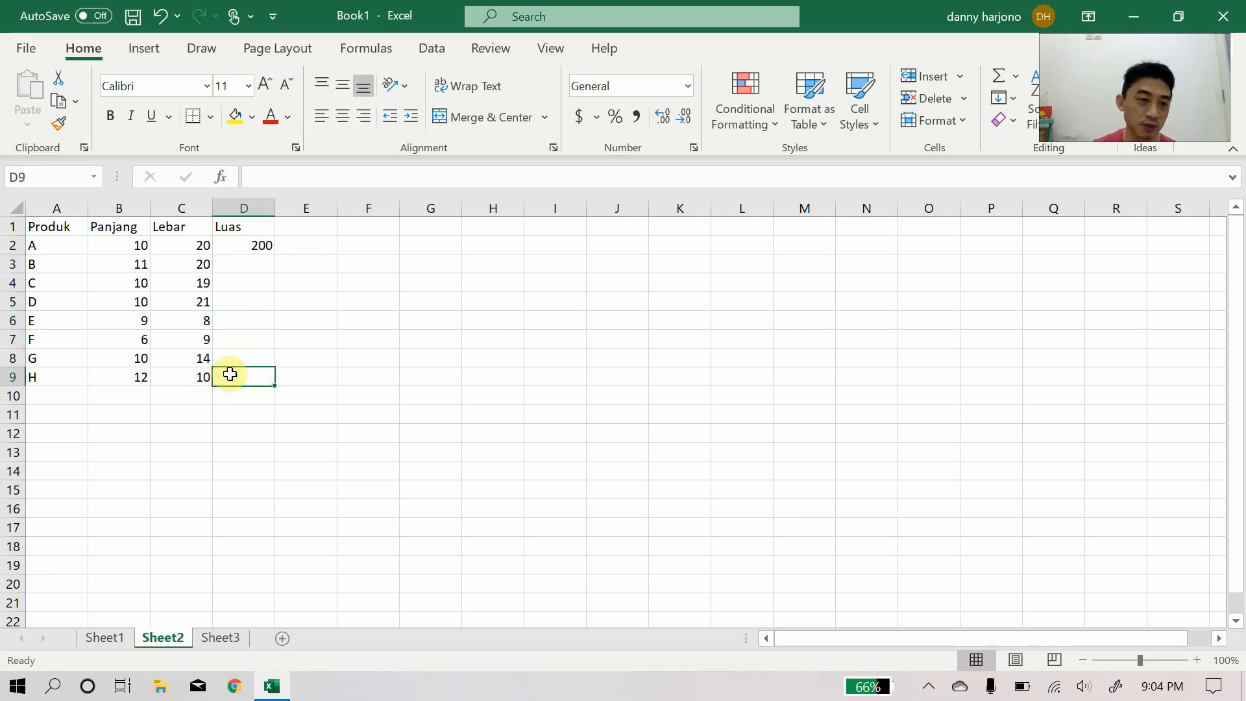
shift+click(256, 245)
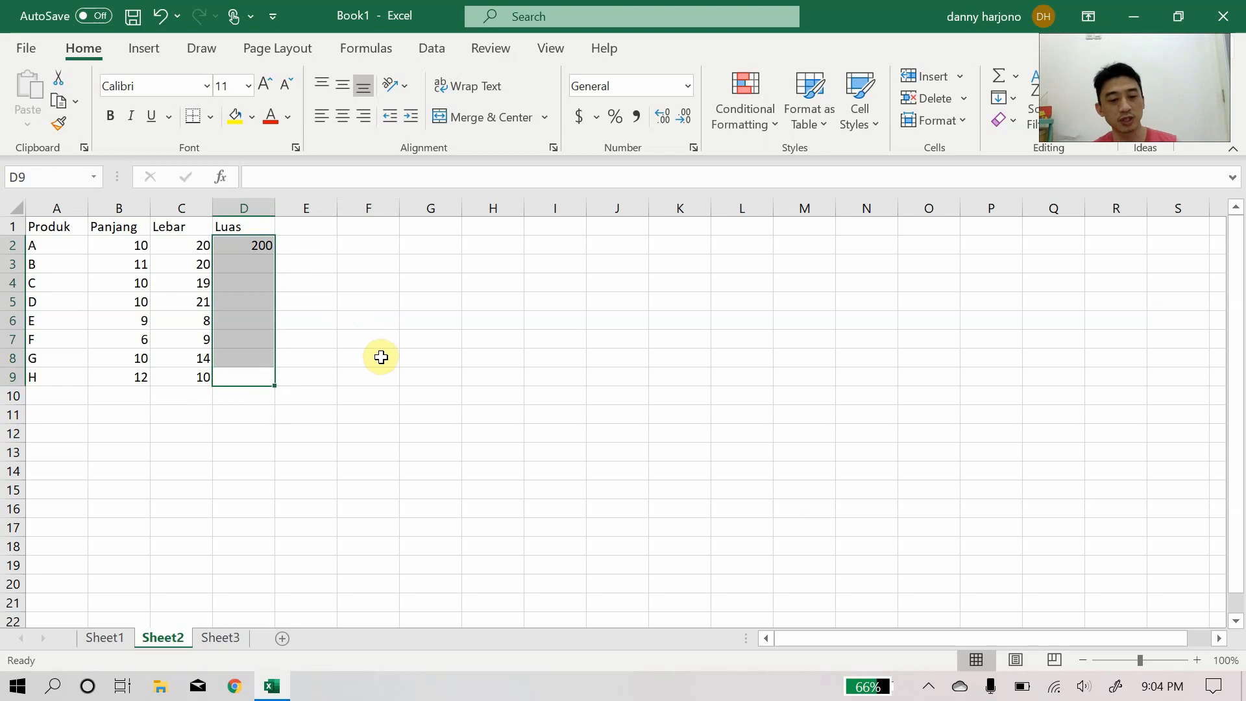
key(ctrl+d)
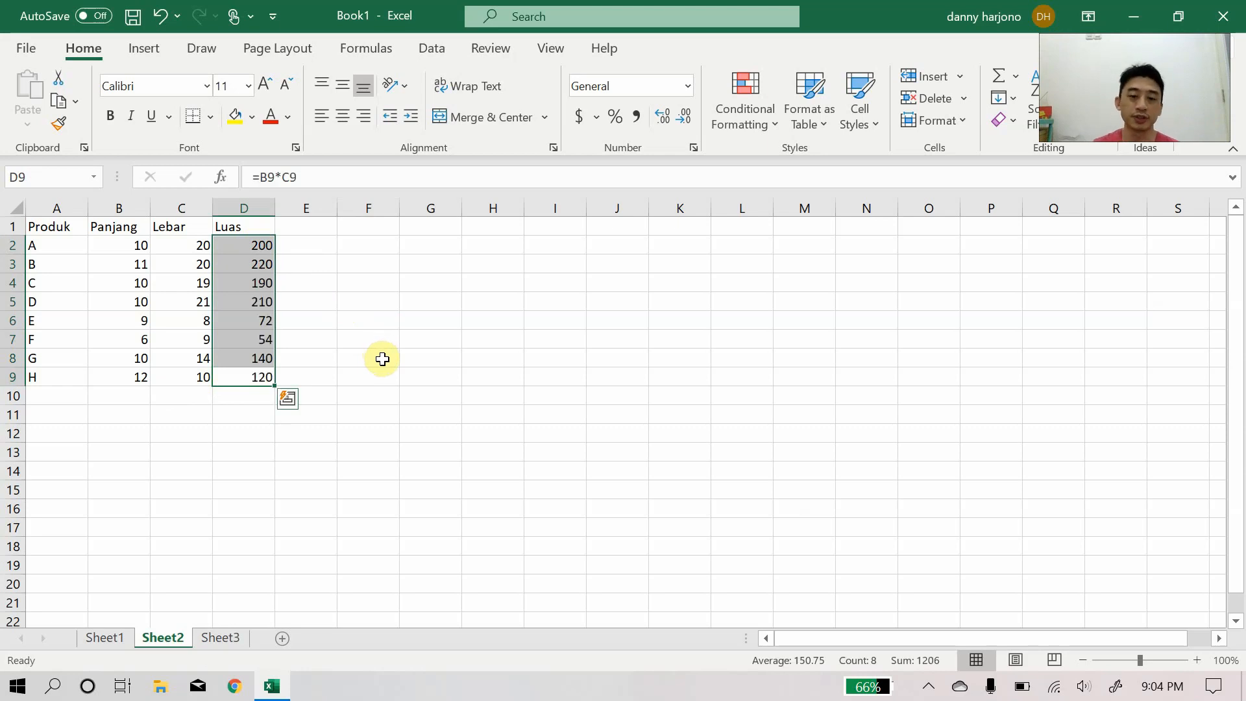
Add a new sheet after Sheet2 and handwrite "HOME/TOOLBAR" in red pen across columns G to L, around rows 2 to 6
click(283, 638)
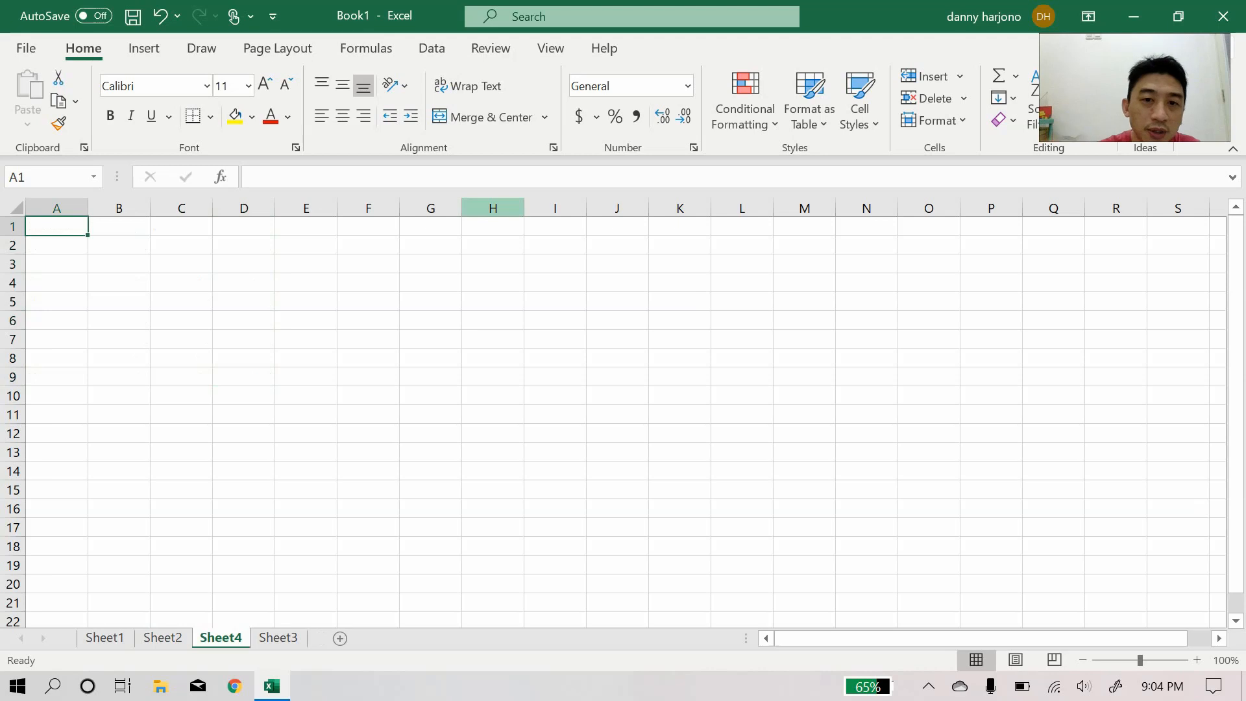
mouse_move(550, 262)
mouse_down()
mouse_move(583, 260)
mouse_move(579, 293)
mouse_move(595, 273)
mouse_up()
drag(604, 287, 613, 268)
drag(622, 263, 658, 289)
drag(674, 256, 689, 290)
drag(689, 261, 720, 279)
drag(419, 271, 428, 329)
mouse_move(424, 305)
mouse_down()
mouse_move(444, 300)
mouse_move(444, 320)
mouse_up()
mouse_move(456, 290)
mouse_down()
mouse_move(481, 280)
mouse_move(500, 304)
mouse_move(510, 278)
mouse_move(524, 300)
mouse_move(515, 273)
mouse_move(530, 312)
mouse_up()
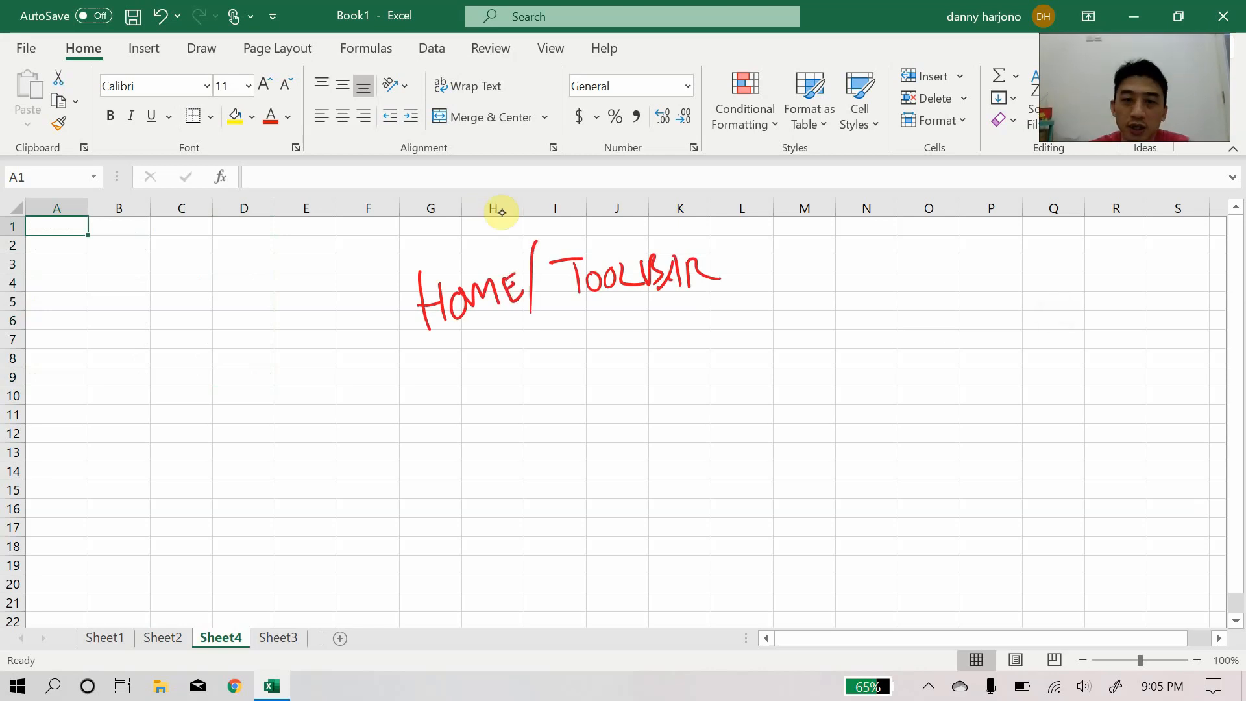
Draw two red arrows branching from "TOOLBAR" and handwrite "COPY" at the upper one and "PASTE" at the lower one
drag(753, 255, 783, 254)
drag(778, 246, 783, 268)
drag(840, 231, 821, 256)
drag(855, 233, 861, 257)
mouse_move(868, 229)
mouse_down()
mouse_move(869, 241)
mouse_move(900, 239)
mouse_up()
drag(909, 222, 902, 249)
mouse_move(760, 267)
mouse_down()
mouse_move(804, 315)
mouse_move(798, 331)
mouse_move(883, 319)
mouse_move(910, 288)
mouse_up()
mouse_move(907, 287)
mouse_down()
mouse_move(906, 324)
mouse_move(931, 320)
mouse_up()
drag(915, 307, 930, 291)
drag(910, 290, 923, 285)
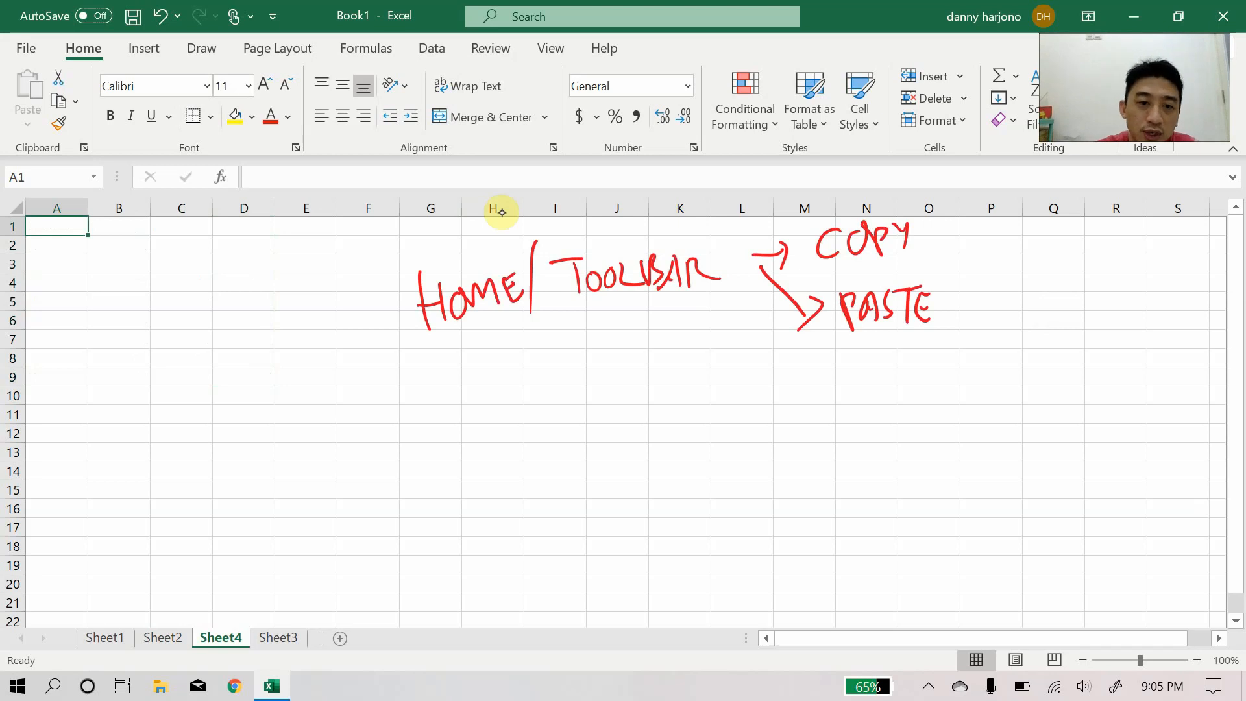
Handwrite "CTRL + C" in red pen below "HOME/TOOLBAR", across columns G to K around rows 9 to 12
drag(466, 413, 459, 448)
mouse_move(505, 400)
mouse_down()
mouse_move(500, 440)
mouse_move(611, 421)
mouse_up()
drag(605, 413, 630, 403)
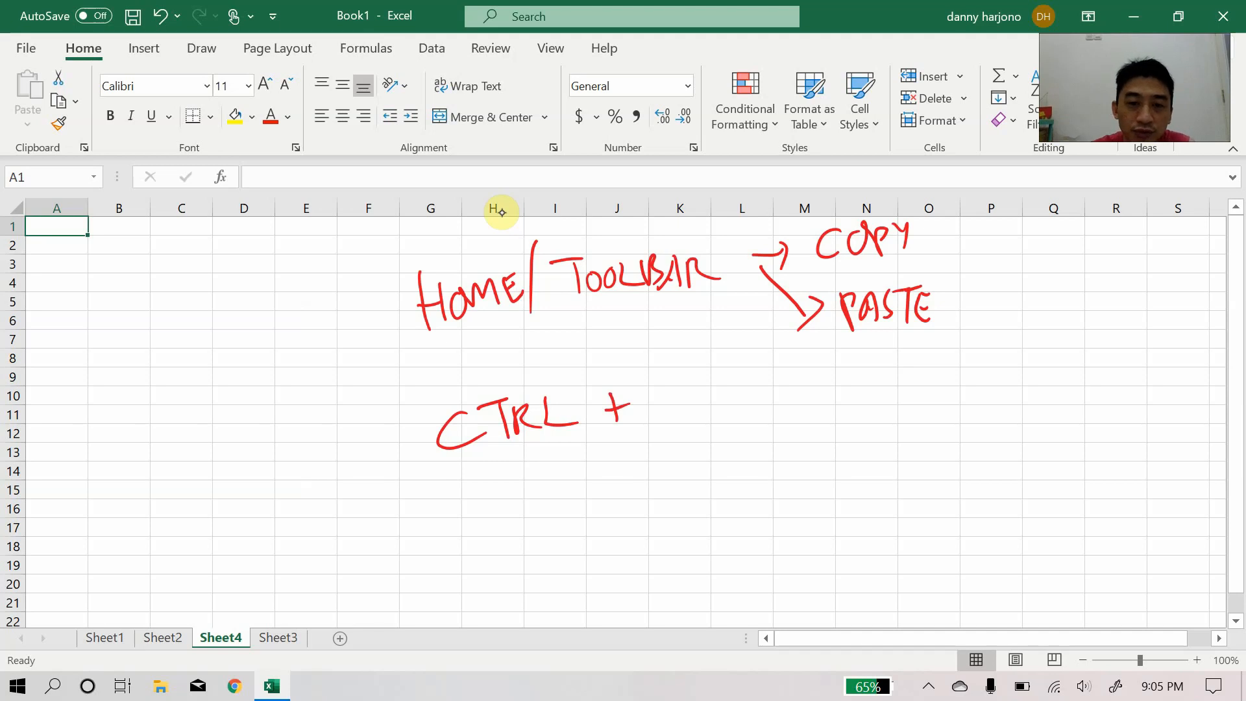
mouse_move(681, 369)
mouse_down()
mouse_move(652, 414)
mouse_move(704, 411)
mouse_up()
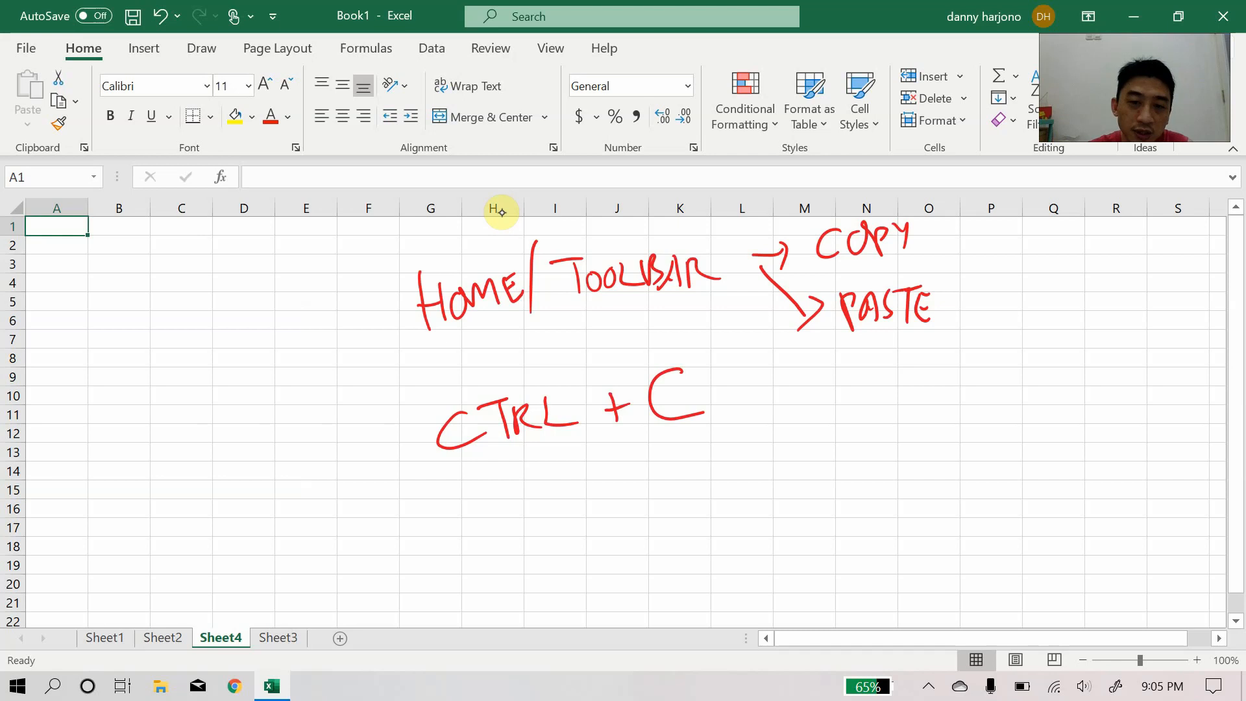
Draw a small dotted red rectangle around Q7:Q8 to illustrate the outline of a copied cell
click(1028, 332)
click(1042, 331)
drag(1058, 329, 1064, 333)
click(1074, 329)
click(1076, 341)
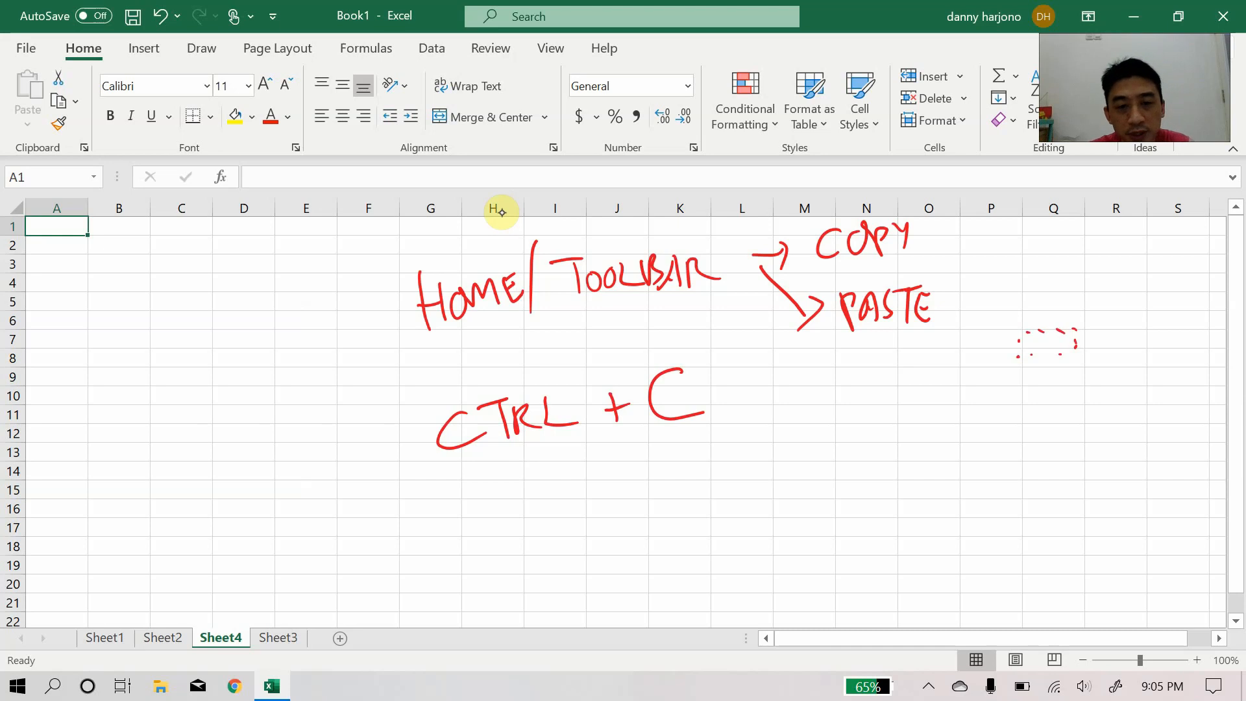
Handwrite "CTRL + V" in red pen directly below "CTRL + C", around rows 11 to 16
mouse_move(552, 484)
mouse_down()
mouse_move(555, 514)
mouse_move(583, 505)
mouse_up()
mouse_move(594, 503)
mouse_down()
mouse_move(612, 466)
mouse_move(621, 504)
mouse_up()
mouse_move(635, 465)
mouse_down()
mouse_move(627, 490)
mouse_move(685, 480)
mouse_up()
drag(667, 474, 766, 412)
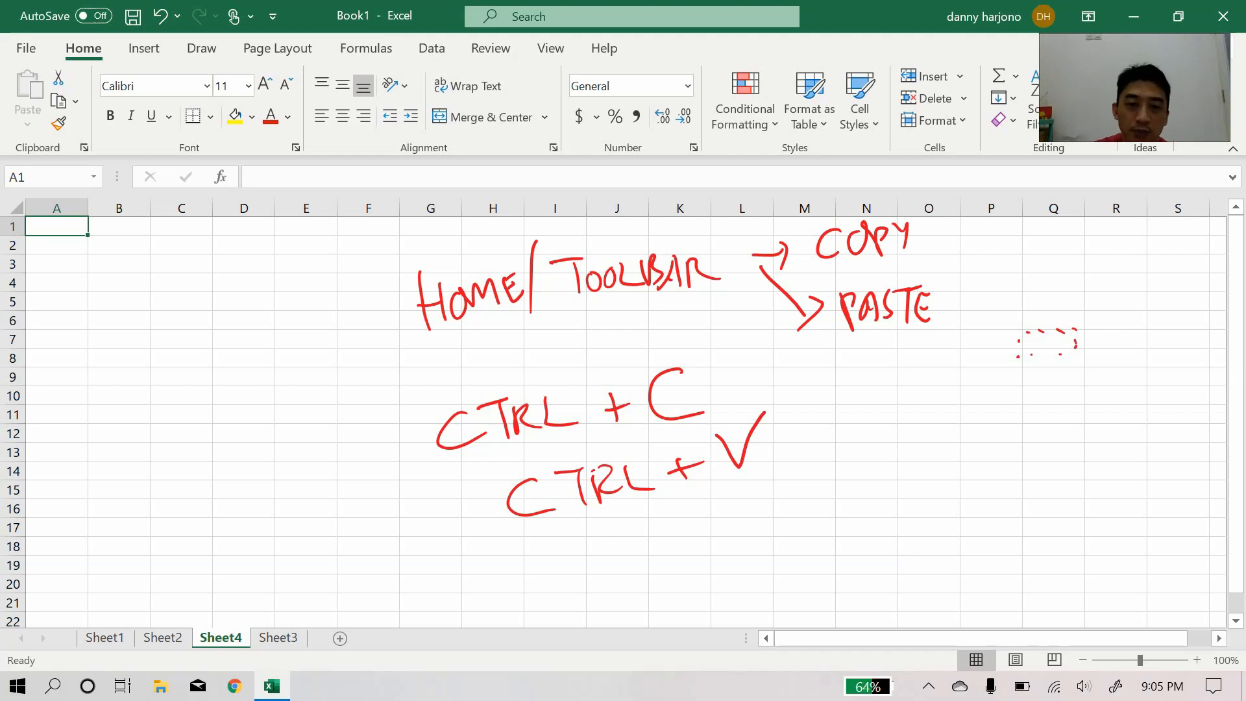
Remove the filled Luas formulas from D3:D9 on Sheet2, keeping D2, and return to Sheet4
click(182, 636)
mouse_move(259, 267)
mouse_down()
mouse_move(248, 376)
mouse_move(260, 247)
mouse_up()
key(Delete)
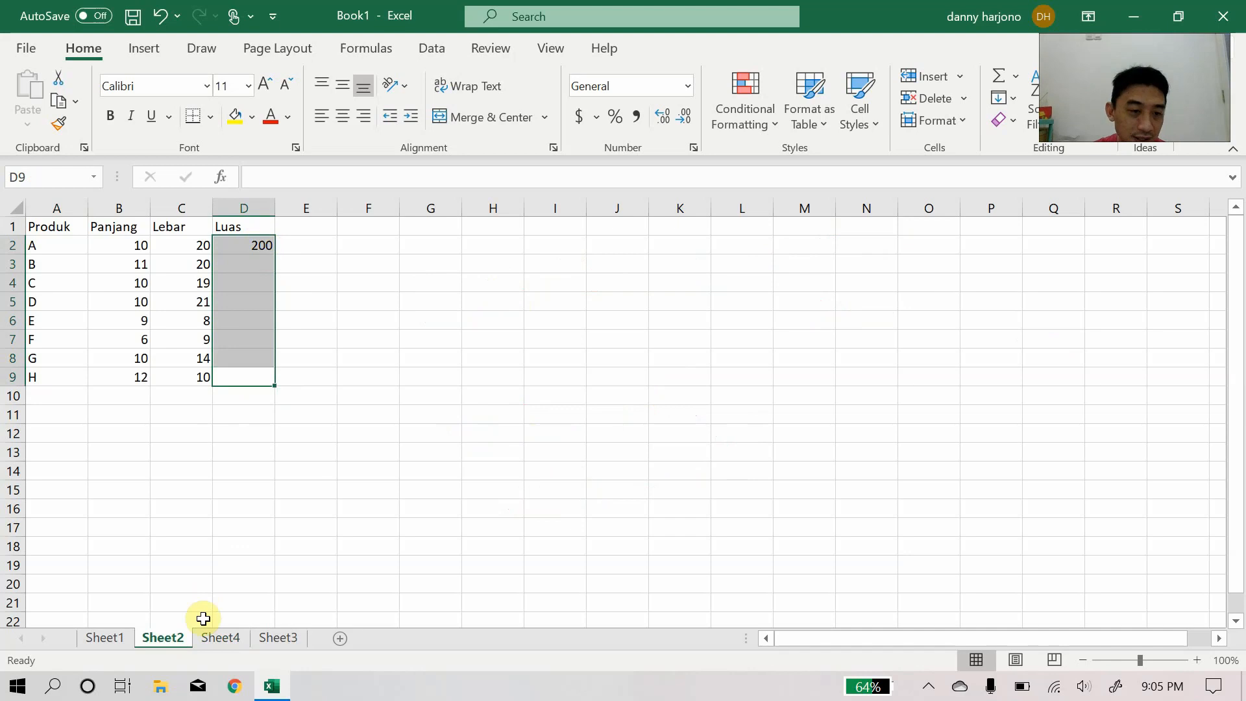
click(281, 638)
click(231, 637)
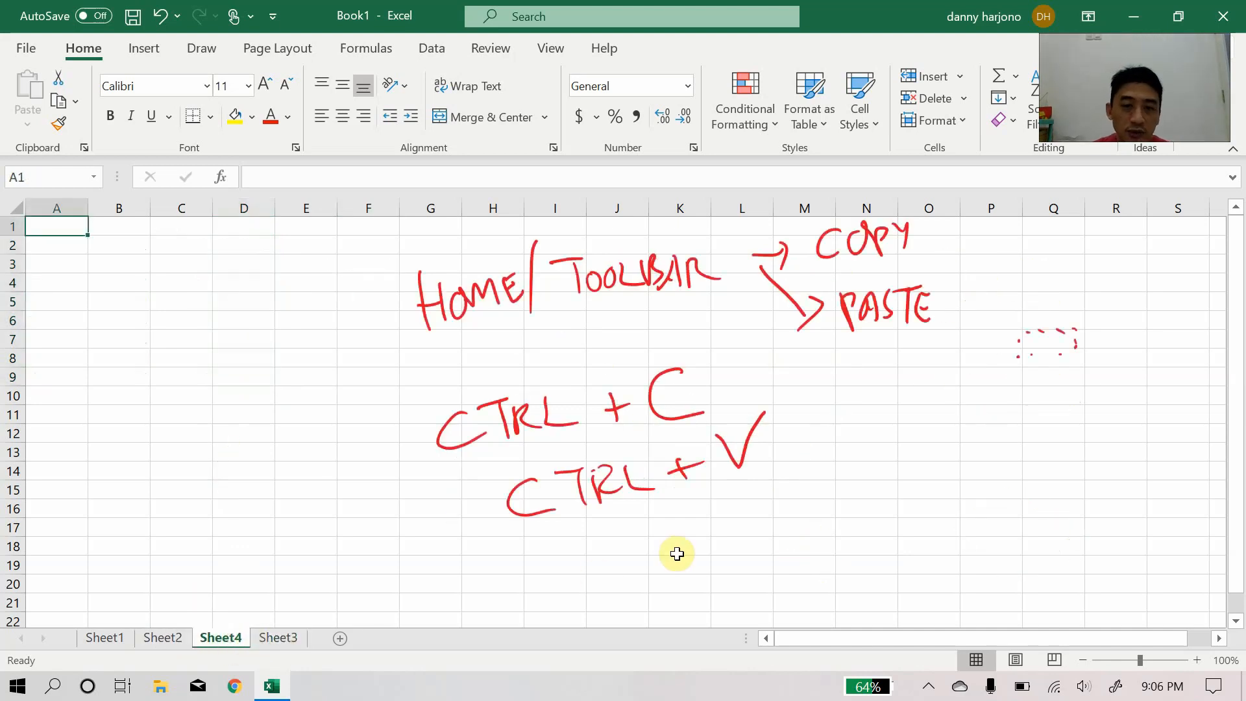
Handwrite "CTRL + D" in red pen across columns A to E, around rows 6 to 12
mouse_move(99, 389)
mouse_down()
mouse_move(117, 429)
mouse_move(161, 421)
mouse_up()
drag(166, 376, 171, 412)
mouse_move(165, 371)
mouse_down()
mouse_move(205, 392)
mouse_move(168, 364)
mouse_move(227, 376)
mouse_move(255, 357)
mouse_up()
mouse_move(247, 340)
mouse_down()
mouse_move(254, 374)
mouse_move(270, 351)
mouse_up()
drag(279, 327, 286, 385)
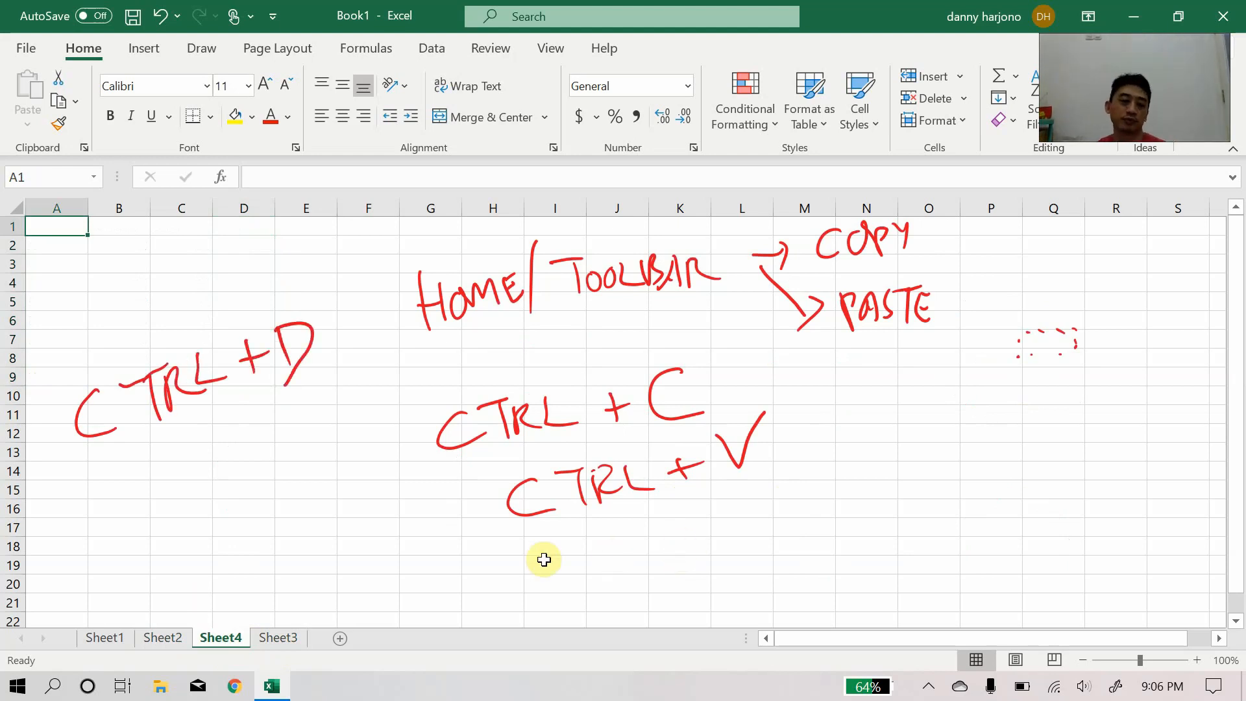
On Sheet2, cut the Luas formula from D2 and paste it into D3
click(182, 637)
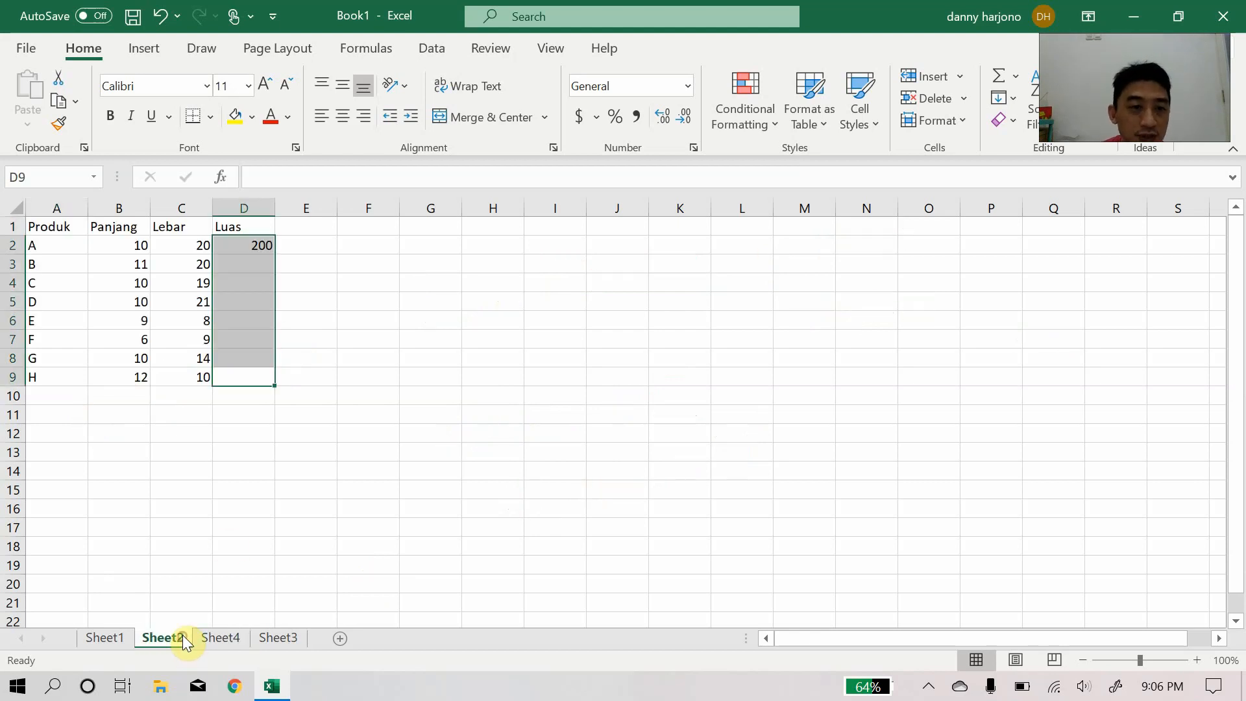
click(262, 247)
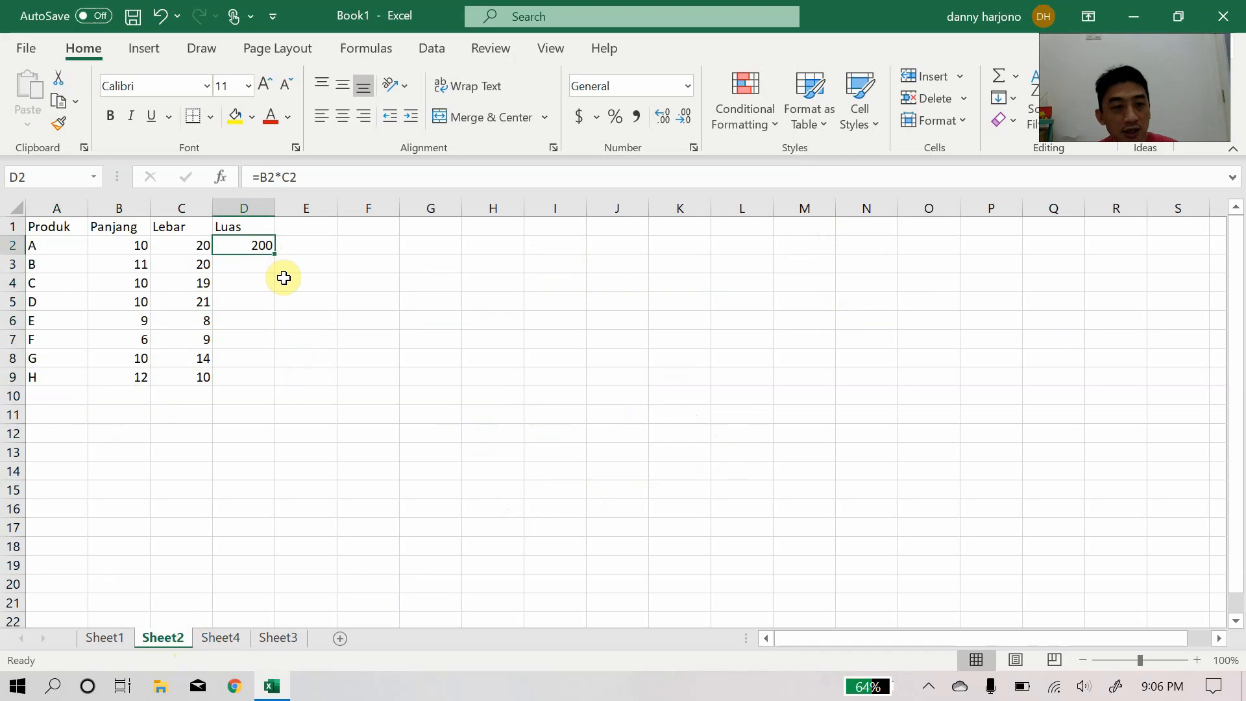
key(ctrl+c)
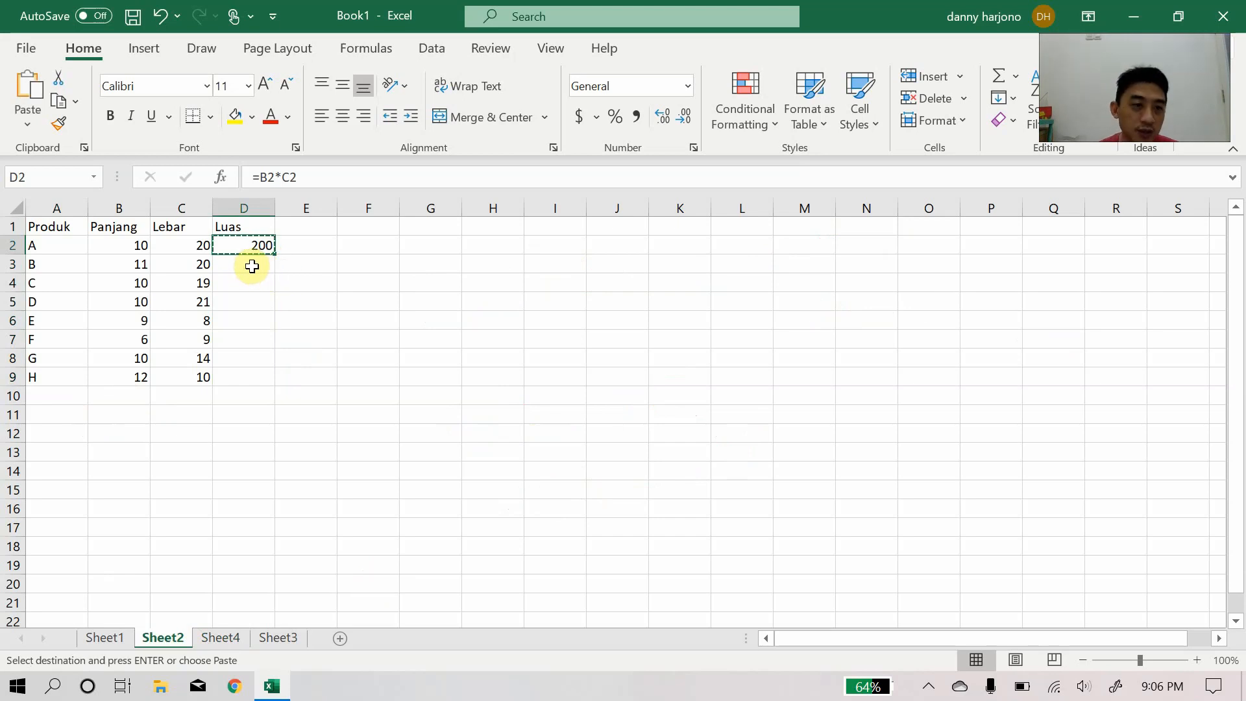
click(252, 266)
key(ctrl+v)
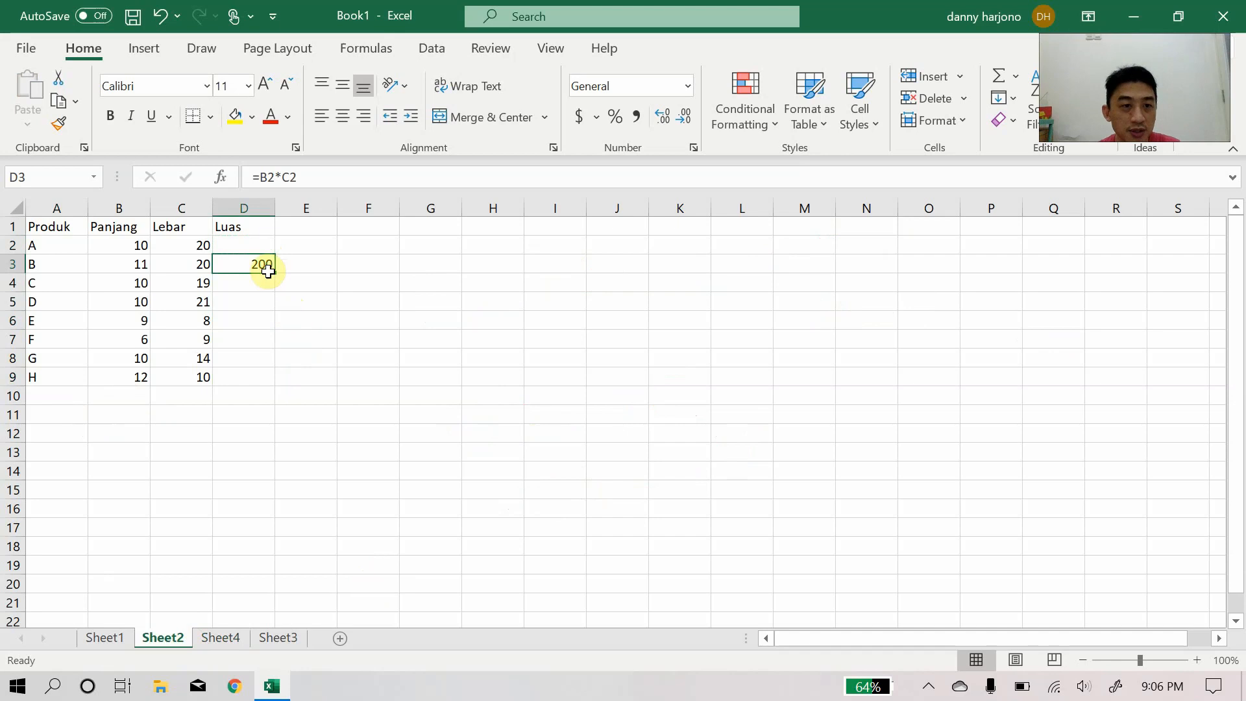
Examine the contents of D2 and the cell references used by the formula in D3
click(259, 246)
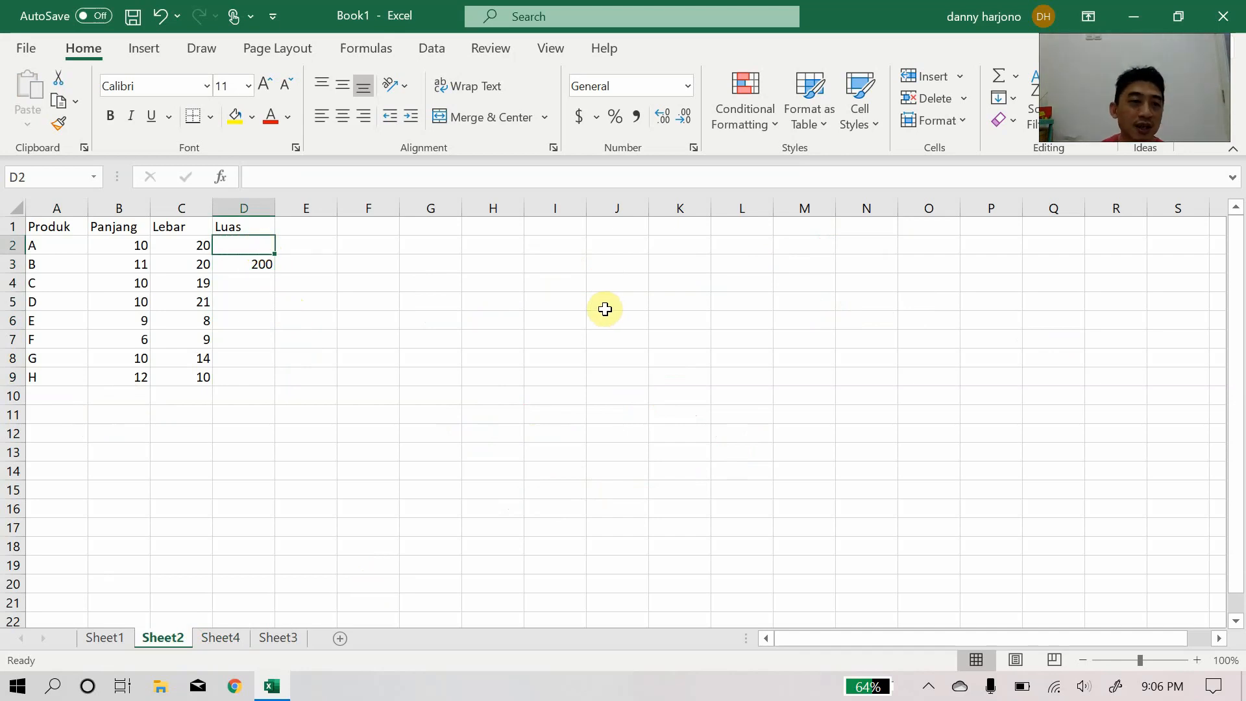
key(Down)
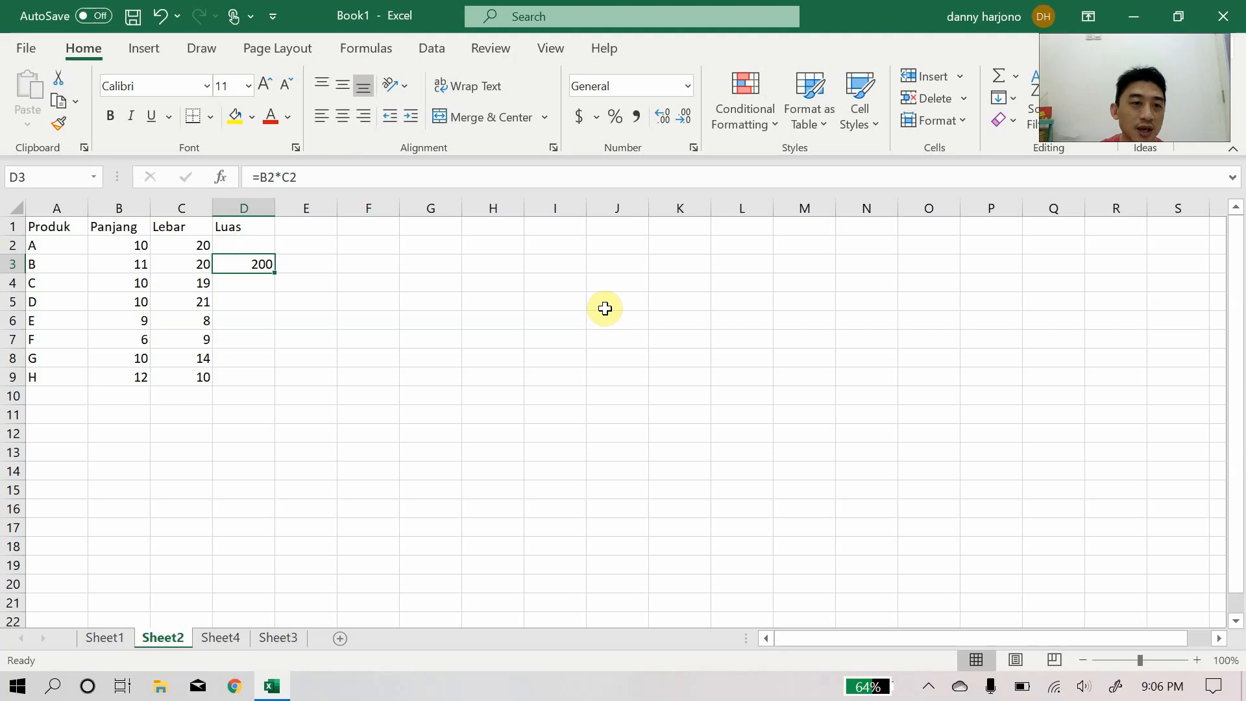
click(557, 180)
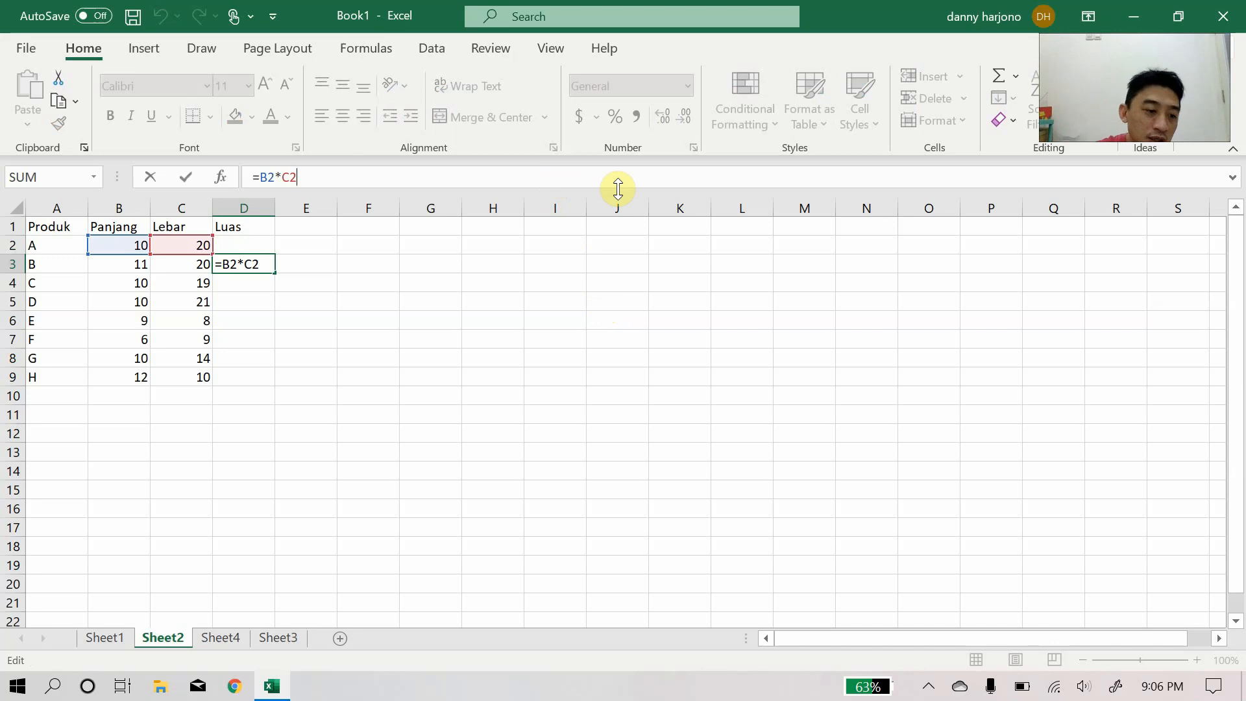
key(ctrl+Return)
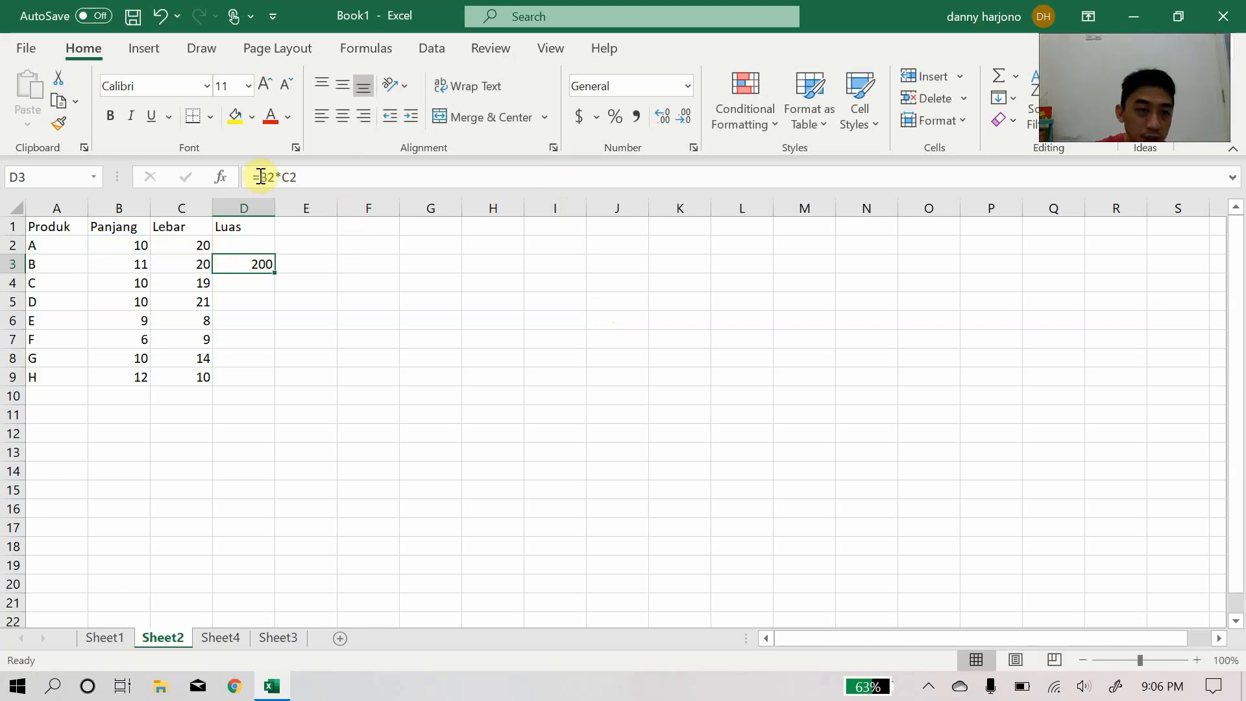
click(398, 178)
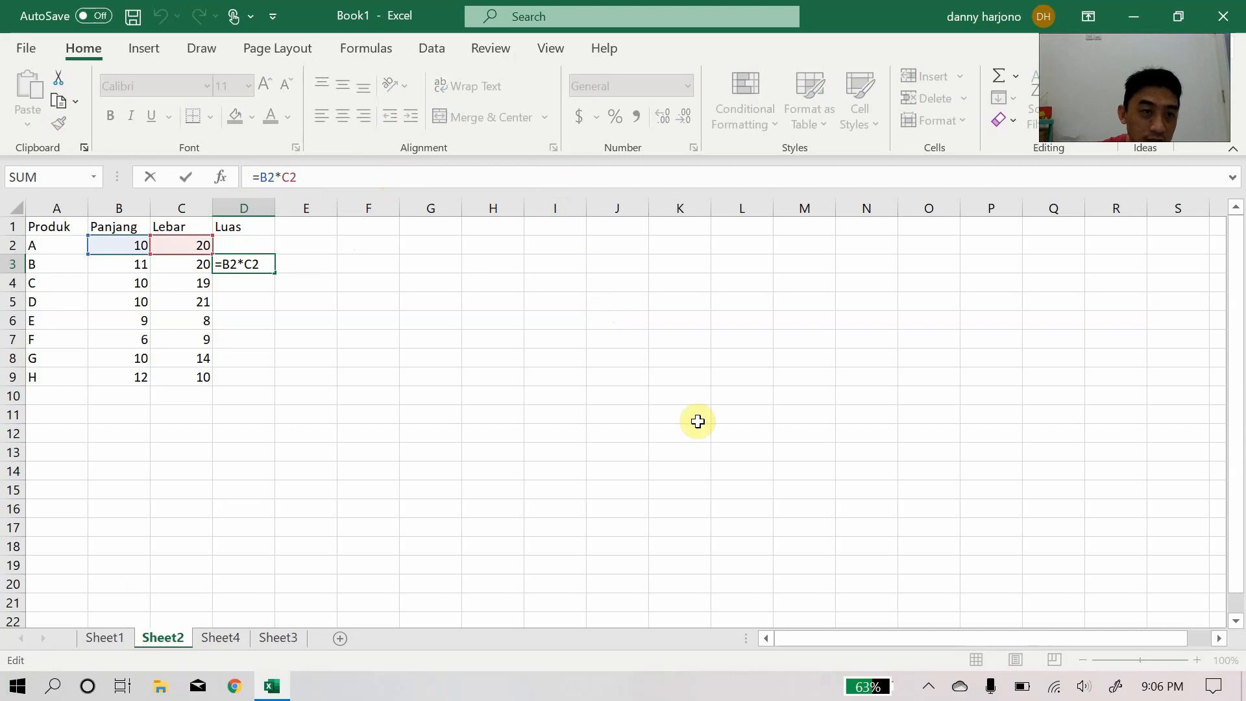
key(ctrl+Return)
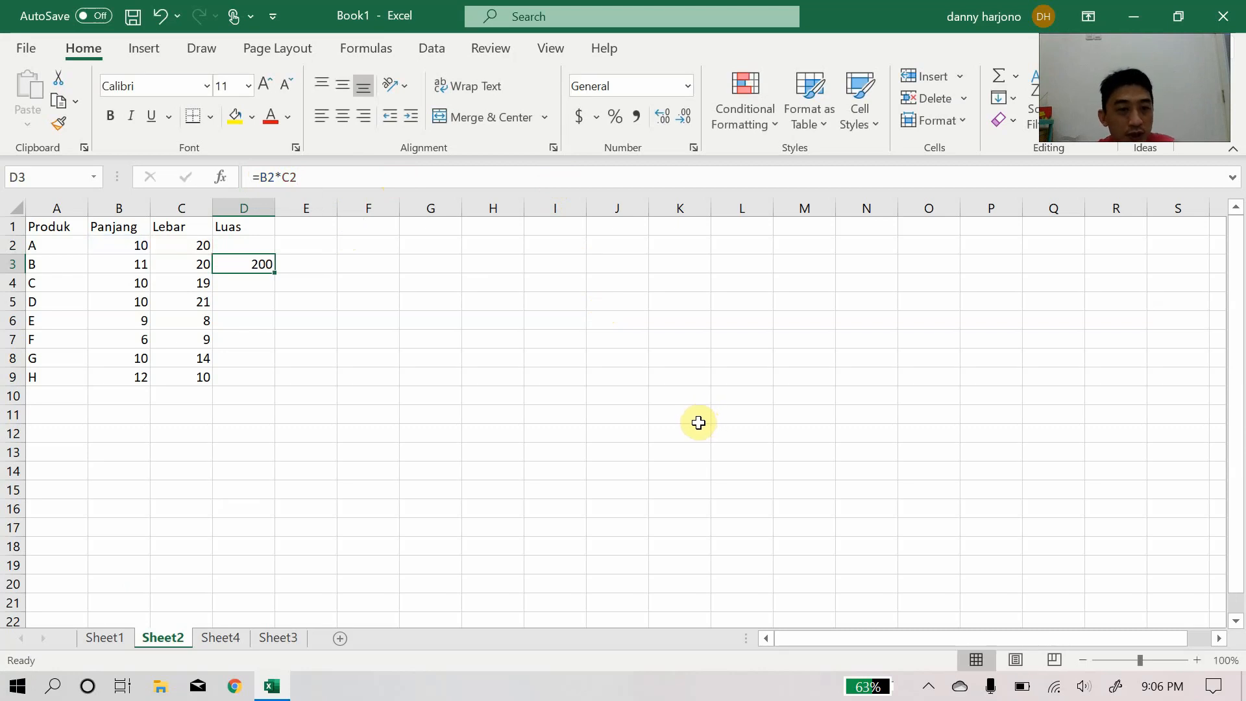
key(F2)
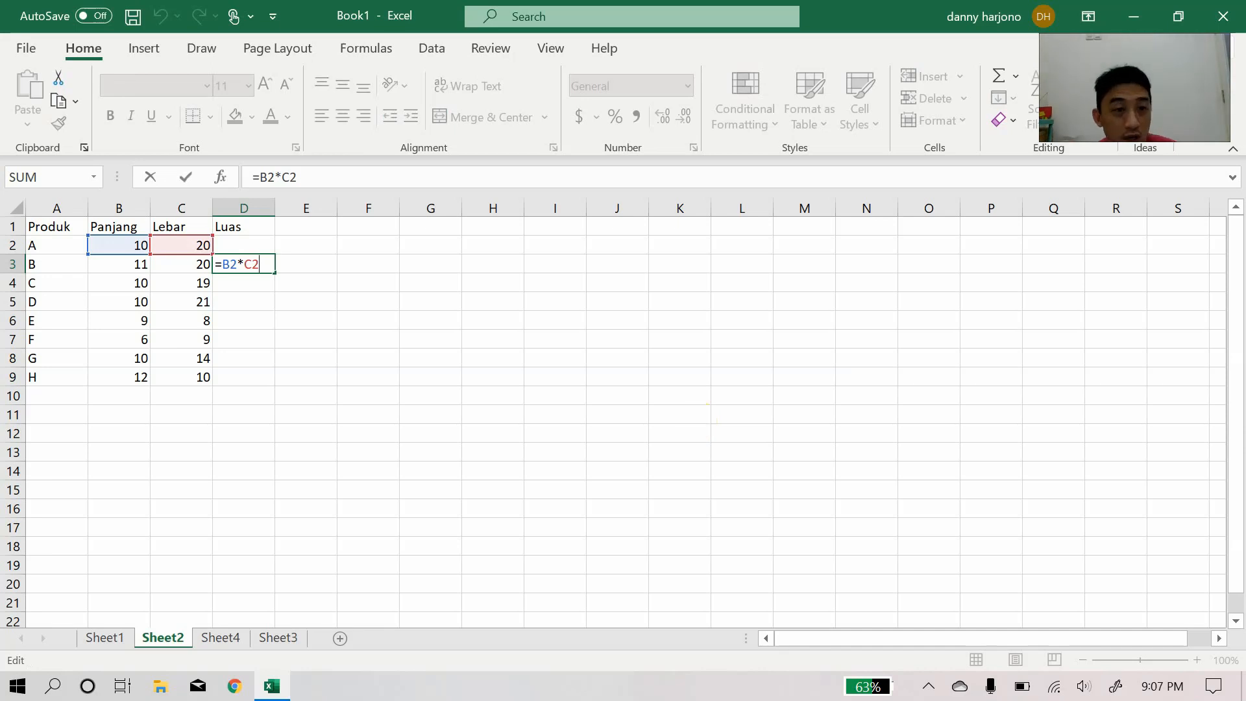
key(ctrl+Return)
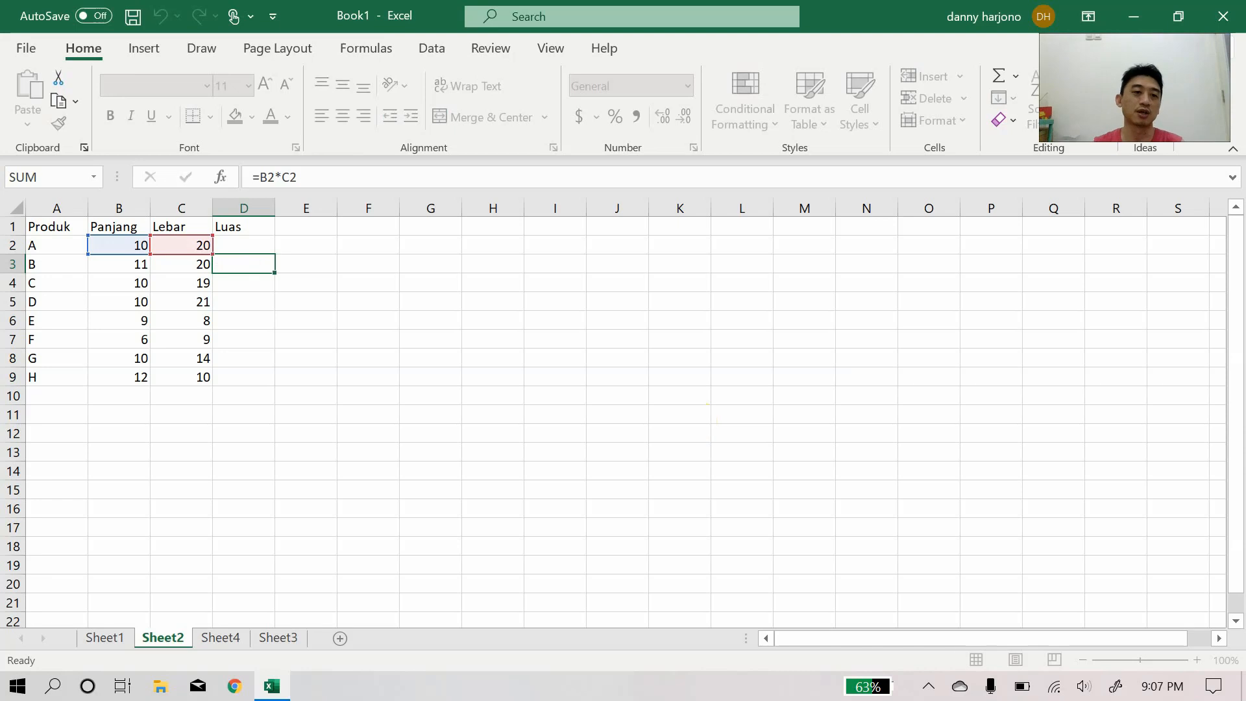
Clear the formula from D3 and enter =B2*C2 in D2 to calculate product A's Luas
key(Delete)
key(Up)
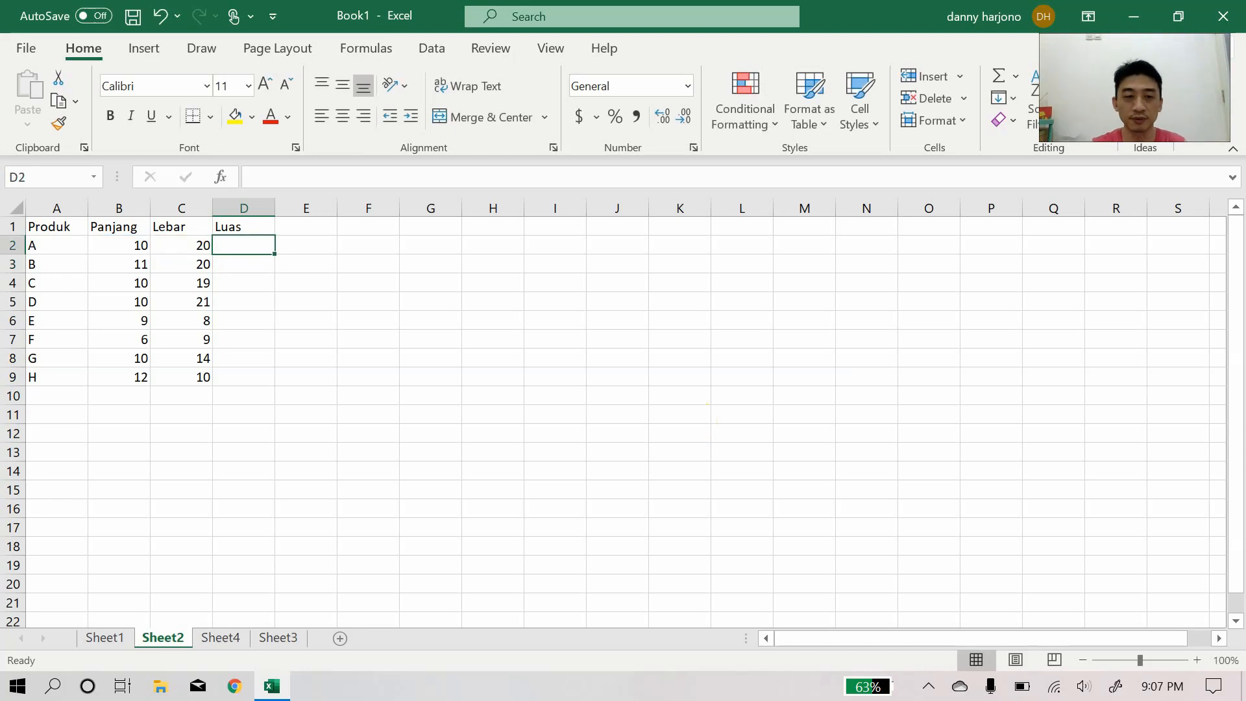
text(=)
key(Left)
key(Left)
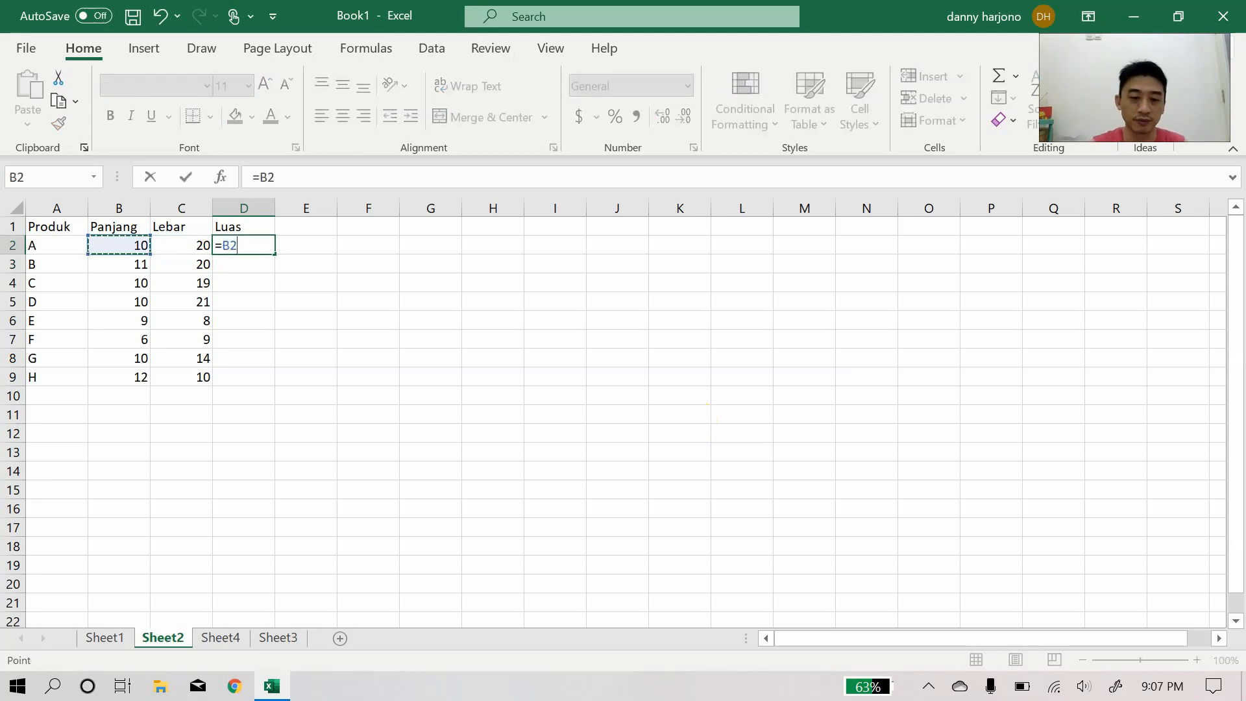
text(*)
key(Left)
key(Left)
key(Right)
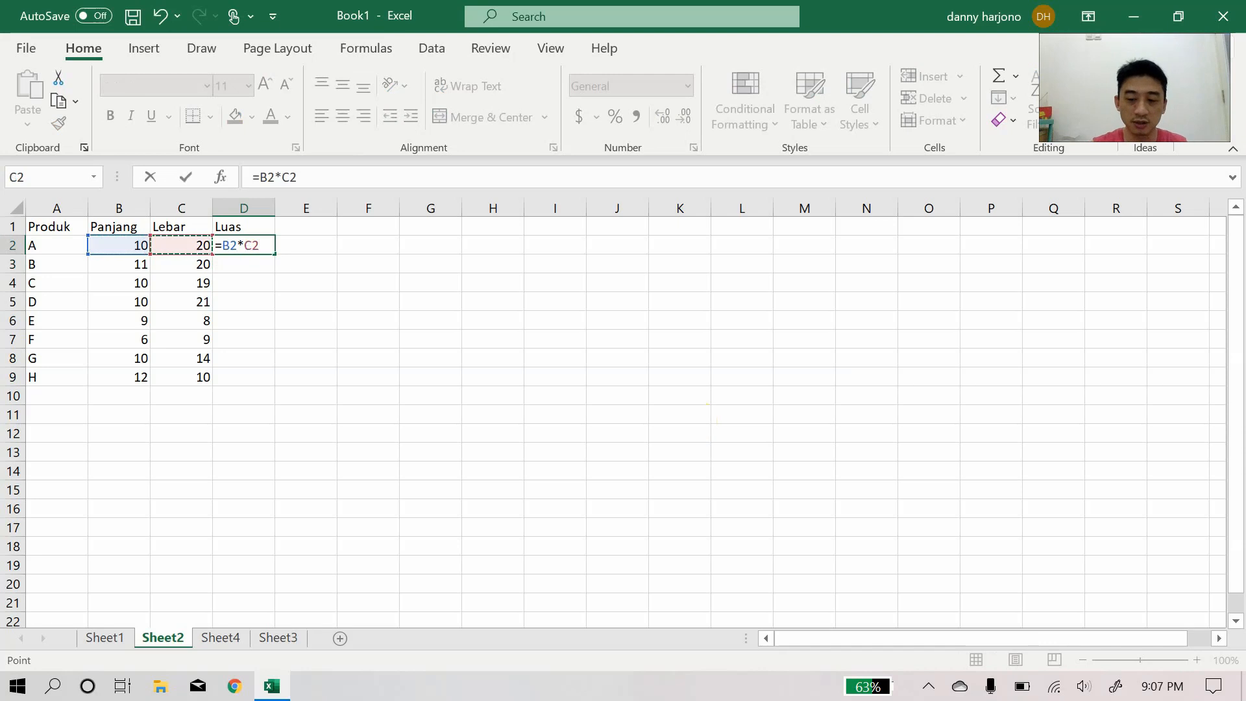
key(Return)
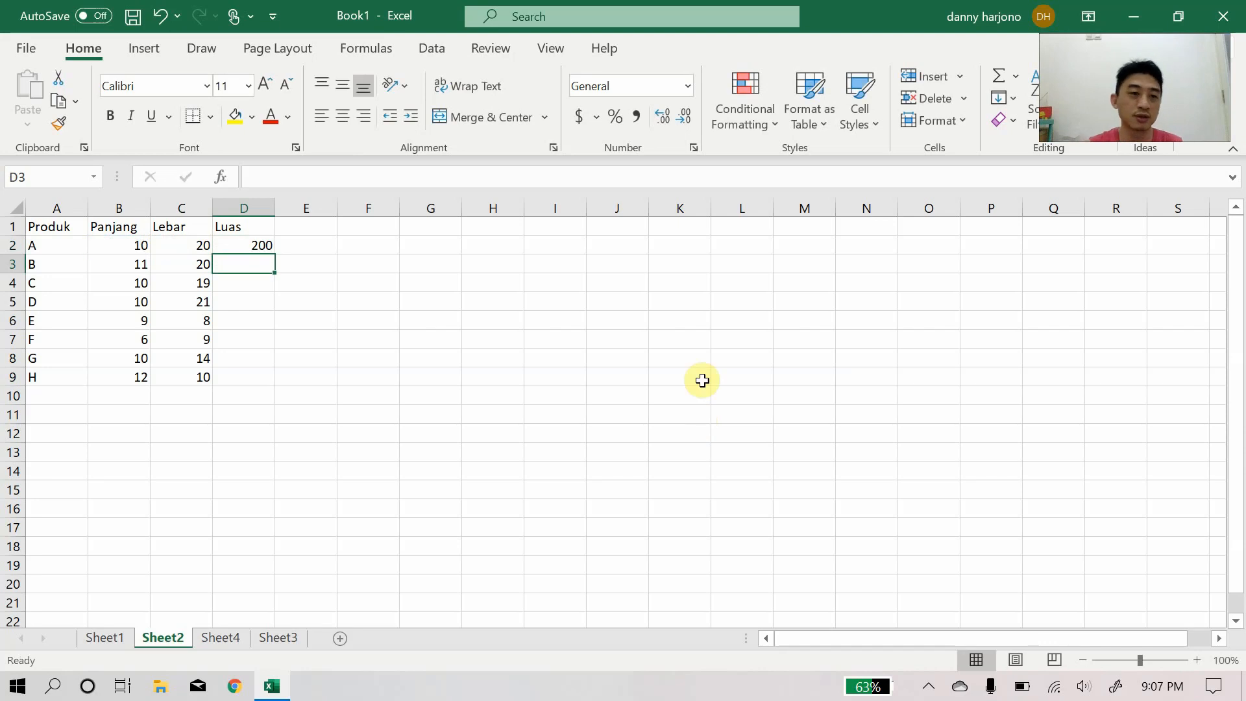
Fill the Luas formula in D2 down through D9 for all the products
click(263, 245)
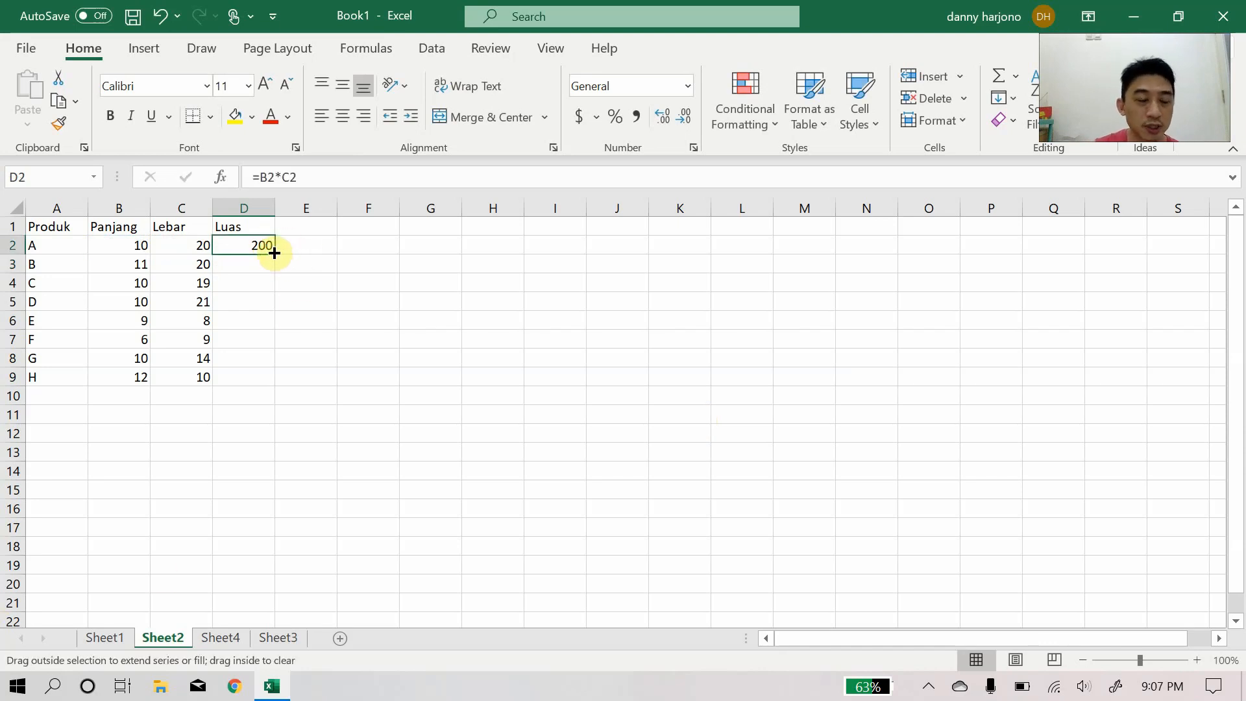
double_click(278, 258)
click(442, 315)
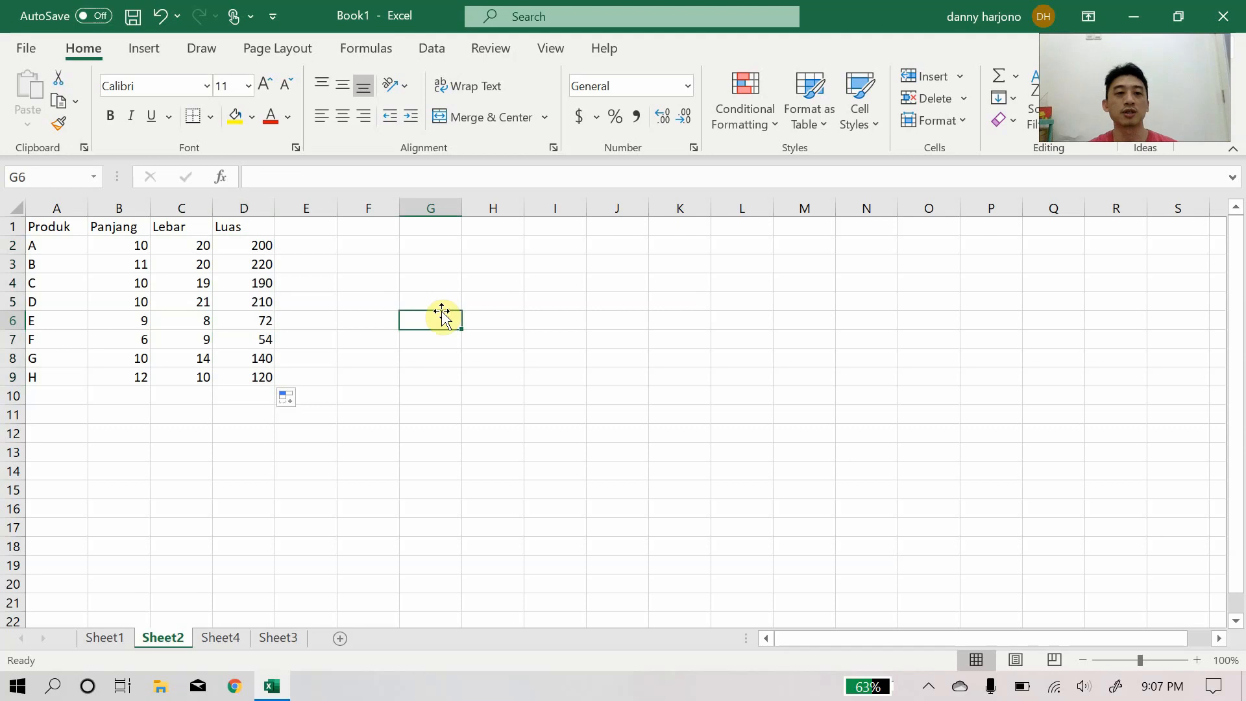
Handwrite "CTRL + X" in red pen on Sheet4 across columns M to R, around rows 14 to 19
click(237, 638)
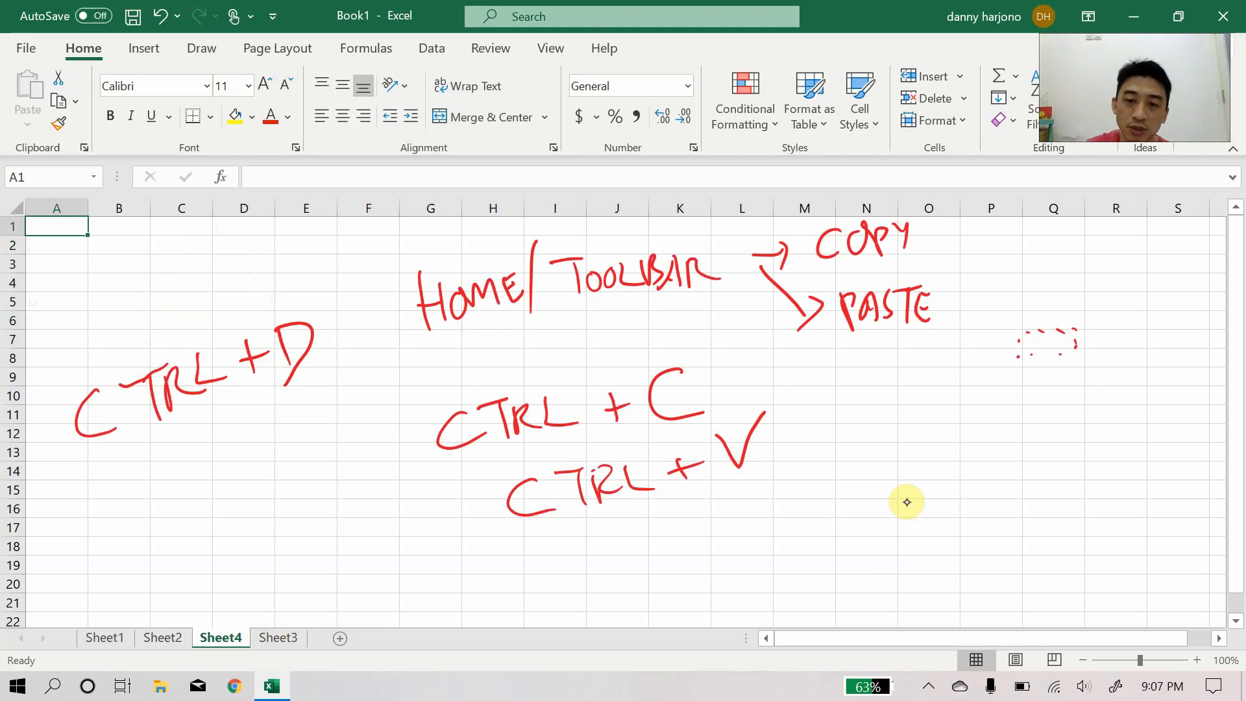
mouse_move(827, 516)
mouse_down()
mouse_move(847, 562)
mouse_move(873, 557)
mouse_move(898, 514)
mouse_move(915, 542)
mouse_move(958, 525)
mouse_up()
drag(1024, 465, 1085, 505)
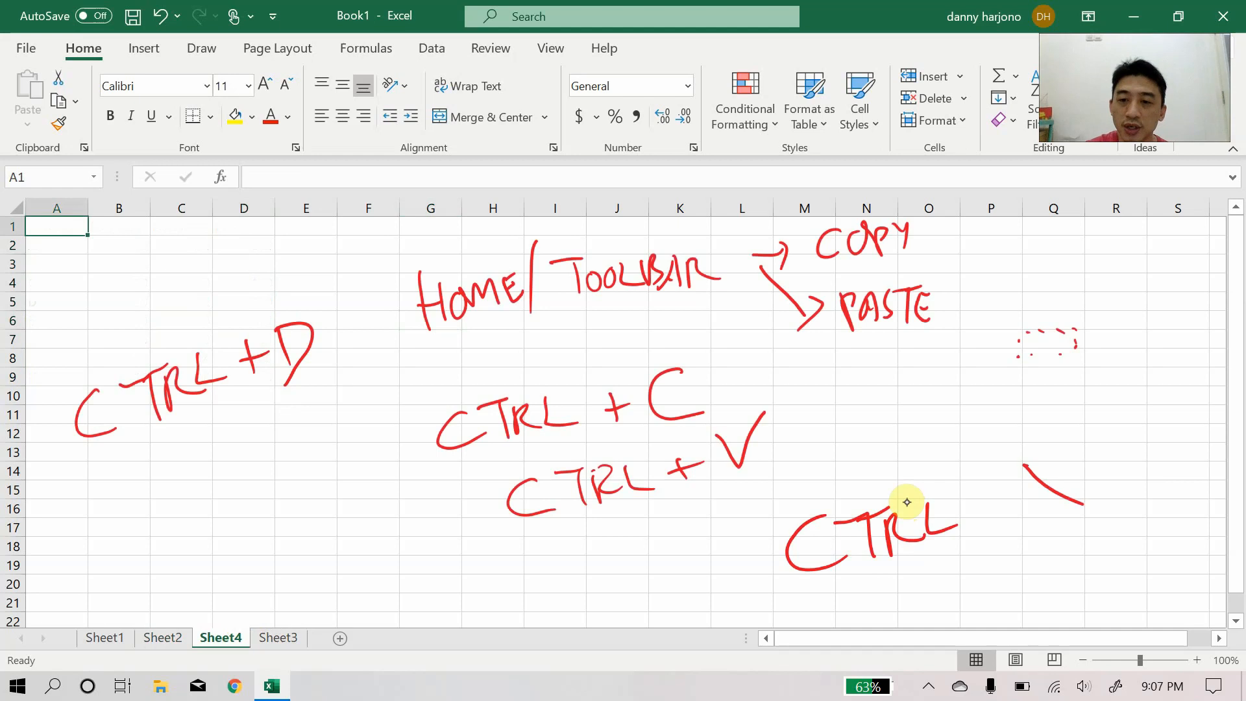
mouse_move(1083, 459)
mouse_down()
mouse_move(1028, 524)
mouse_move(979, 518)
mouse_move(987, 509)
mouse_up()
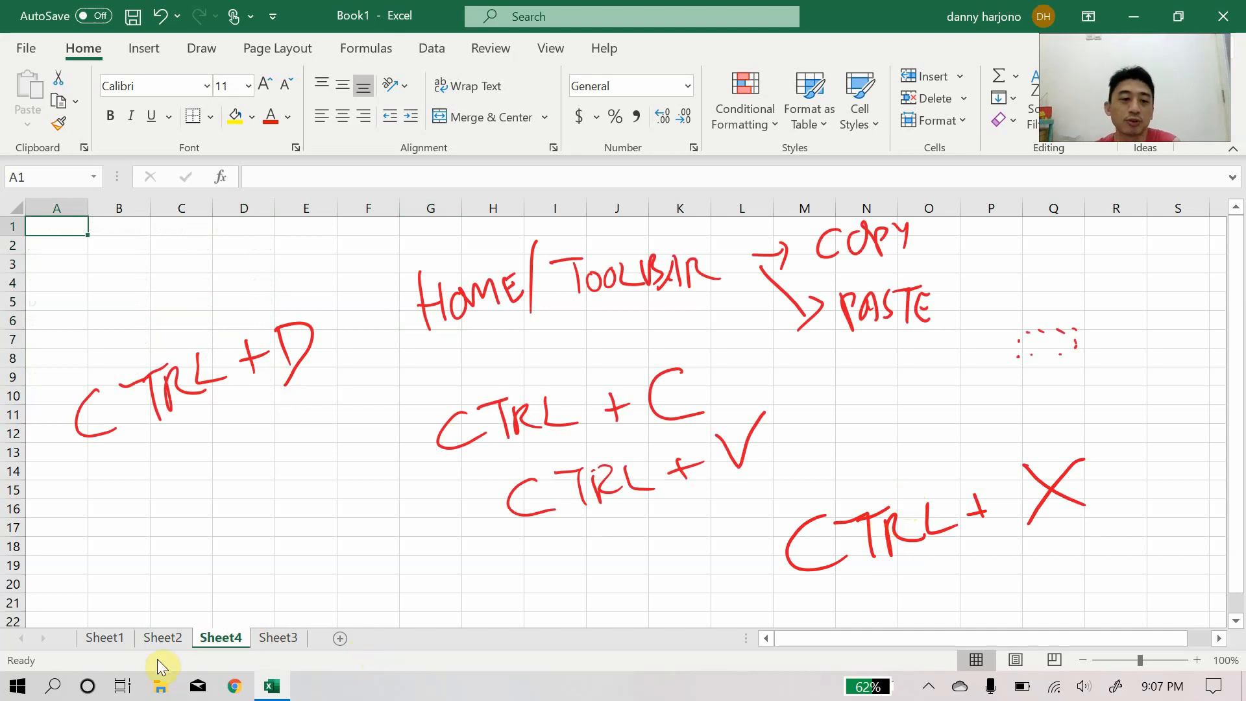
Draw red check marks beside "Rumus dasar matematika" and "Copy Cut Paste" in the topic list on Sheet1
click(119, 640)
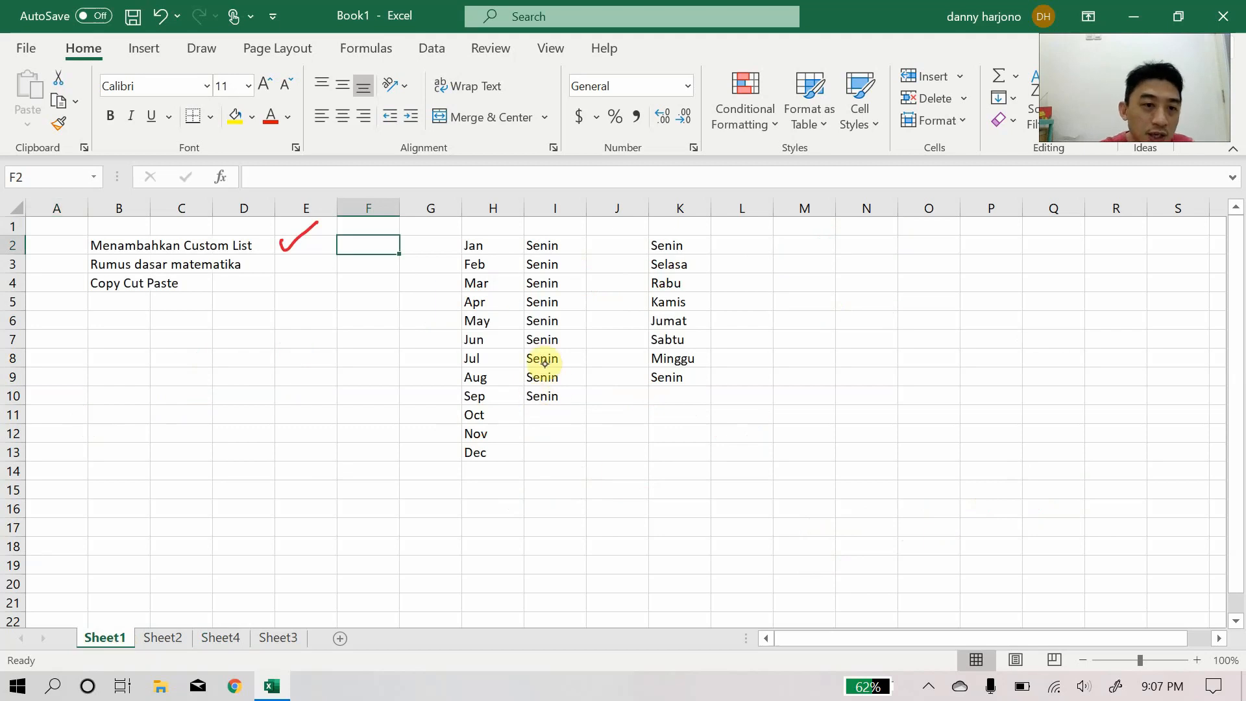
mouse_move(278, 263)
mouse_down()
mouse_move(310, 257)
mouse_move(307, 284)
mouse_up()
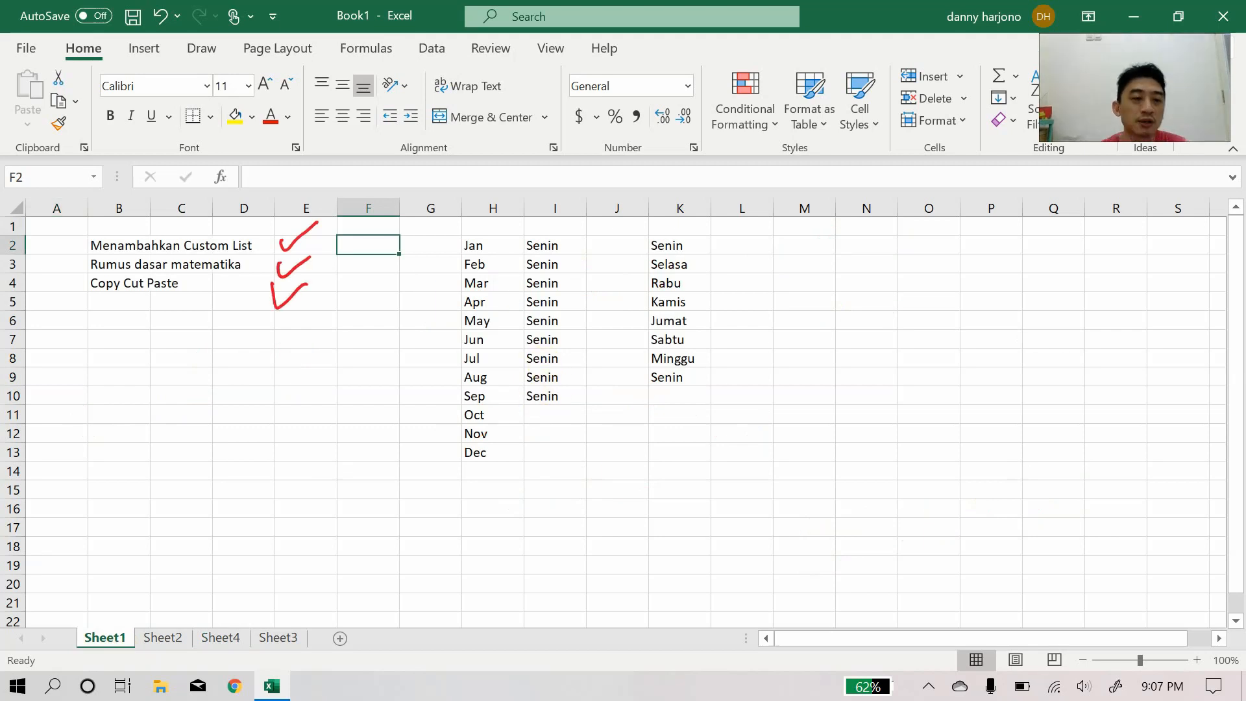